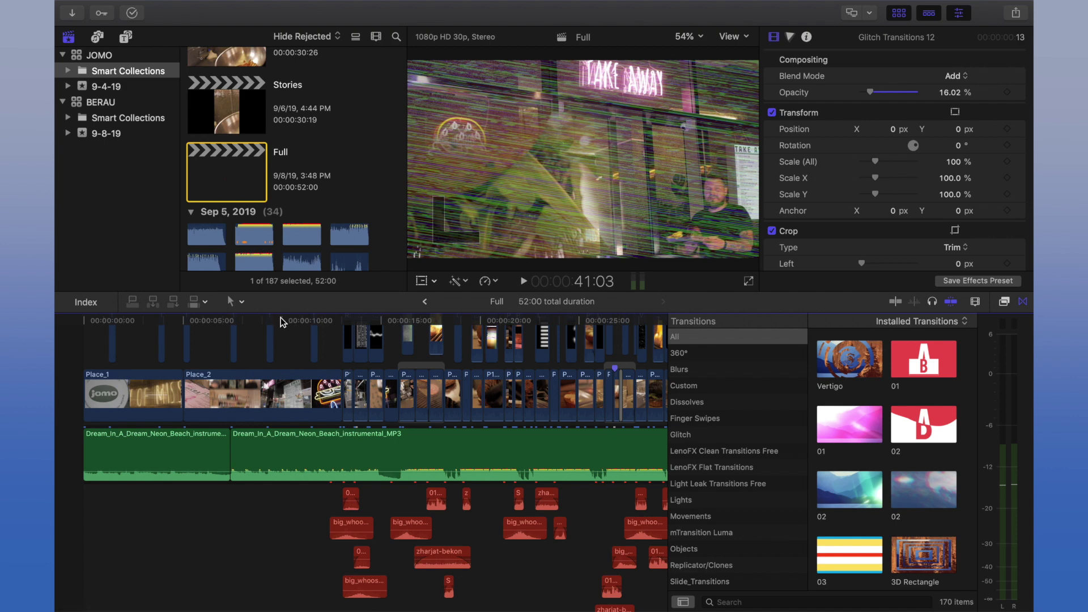
Scrub through the edit from about ten seconds in and select the first music clip.
{"action": "left_click", "coordinate": [295, 317]}
{"action": "mouse_move", "coordinate": [310, 316]}
{"action": "left_mouse_down"}
{"action": "mouse_move", "coordinate": [587, 328]}
{"action": "mouse_move", "coordinate": [253, 340]}
{"action": "left_mouse_up"}
{"action": "scroll", "coordinate": [589, 330], "scroll_direction": "right", "scroll_amount": 5}
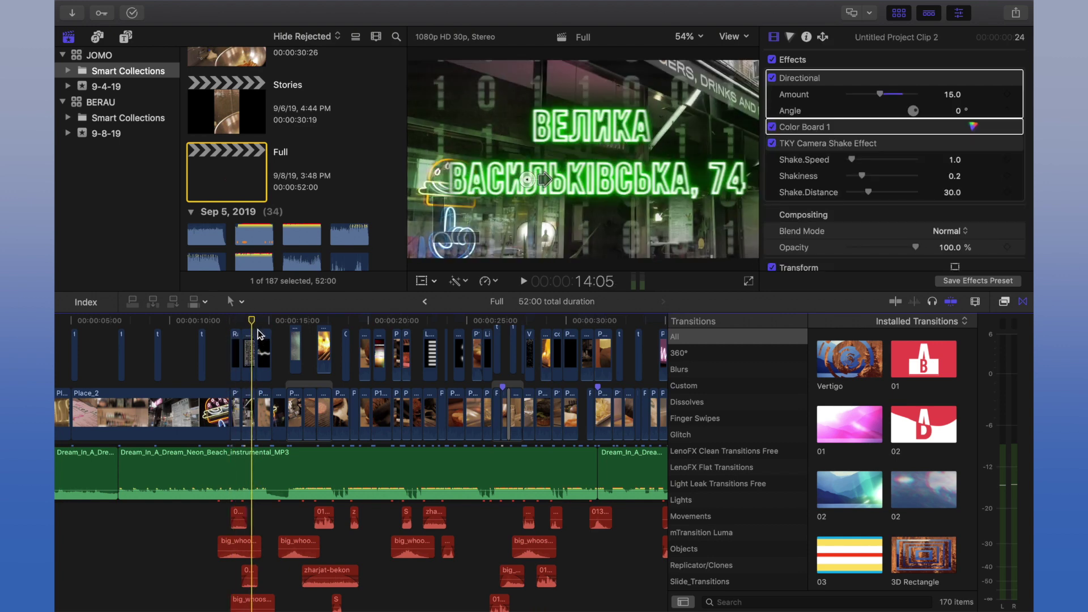
{"action": "scroll", "coordinate": [260, 336], "scroll_direction": "up", "scroll_amount": 5}
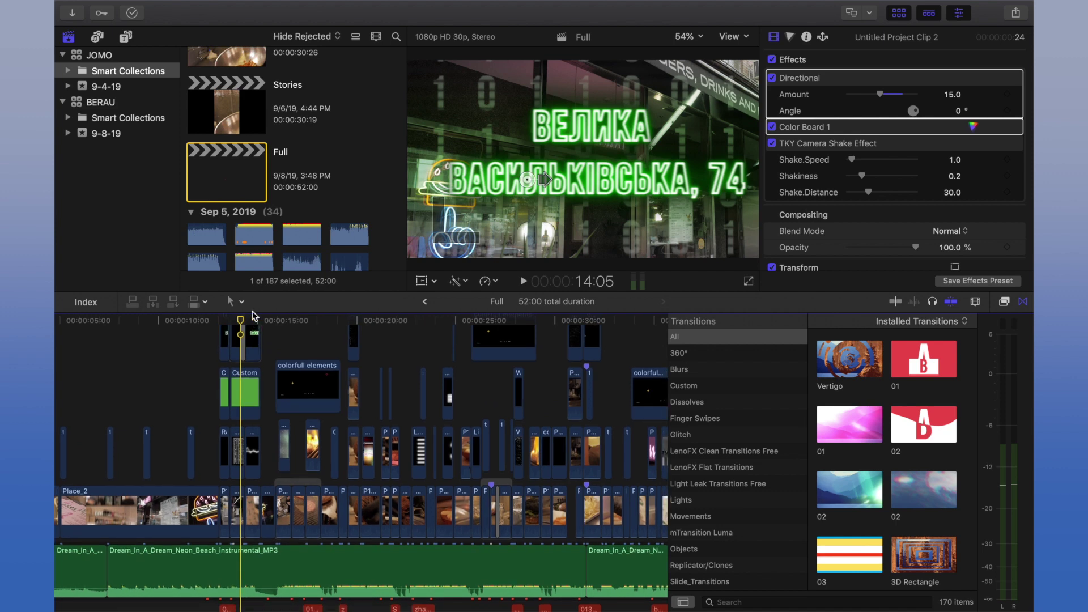
{"action": "scroll", "coordinate": [414, 466], "scroll_direction": "down", "scroll_amount": 7}
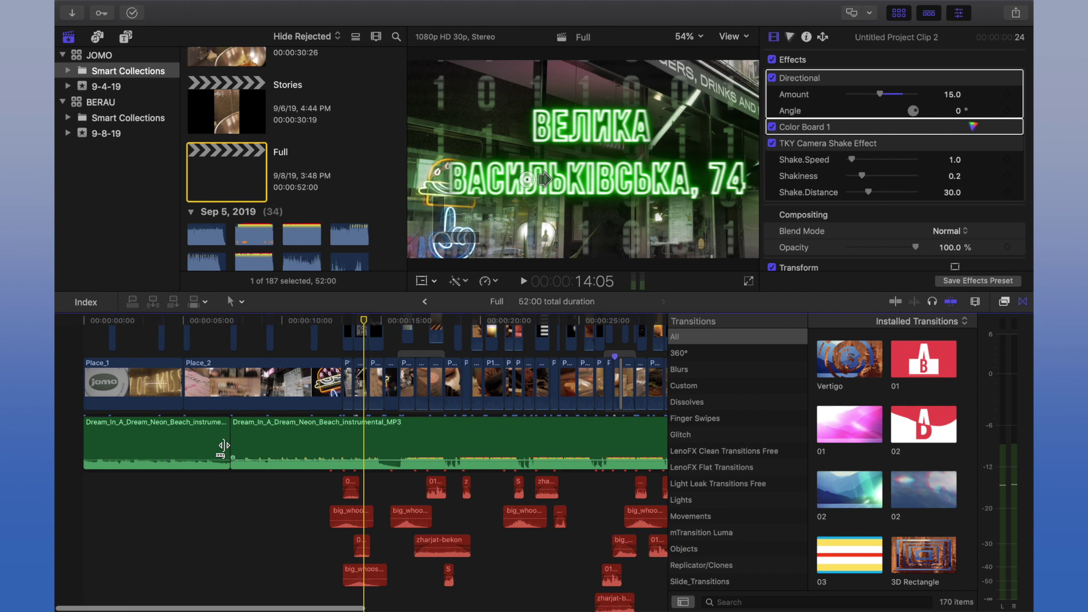
{"action": "left_click", "coordinate": [208, 445]}
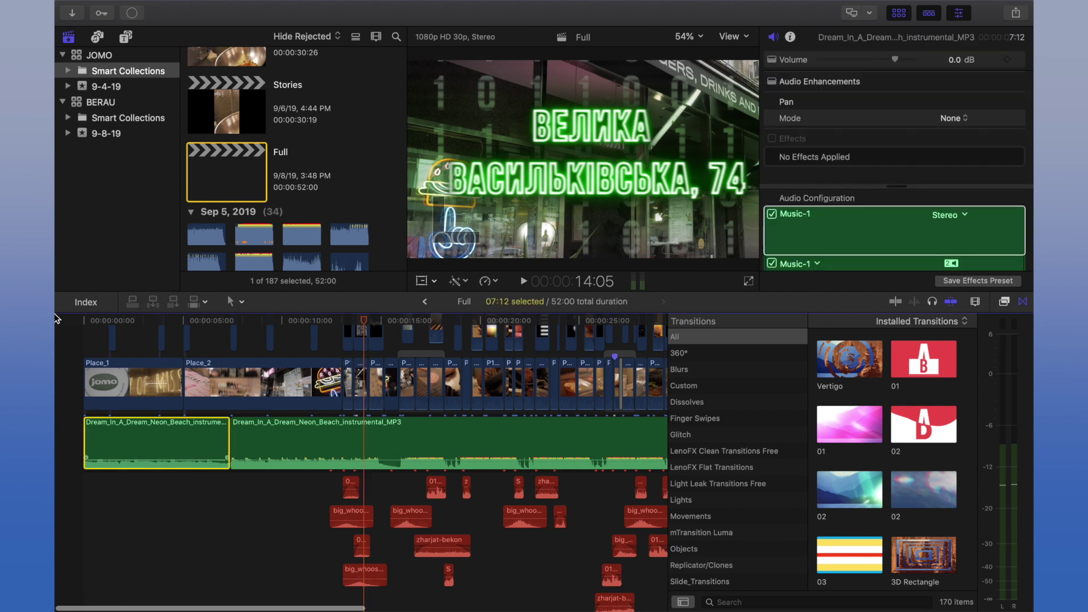
Rewind the playhead to the start, view Soundstripe's Songs catalogue, then return to Final Cut Pro.
{"action": "left_click", "coordinate": [83, 321]}
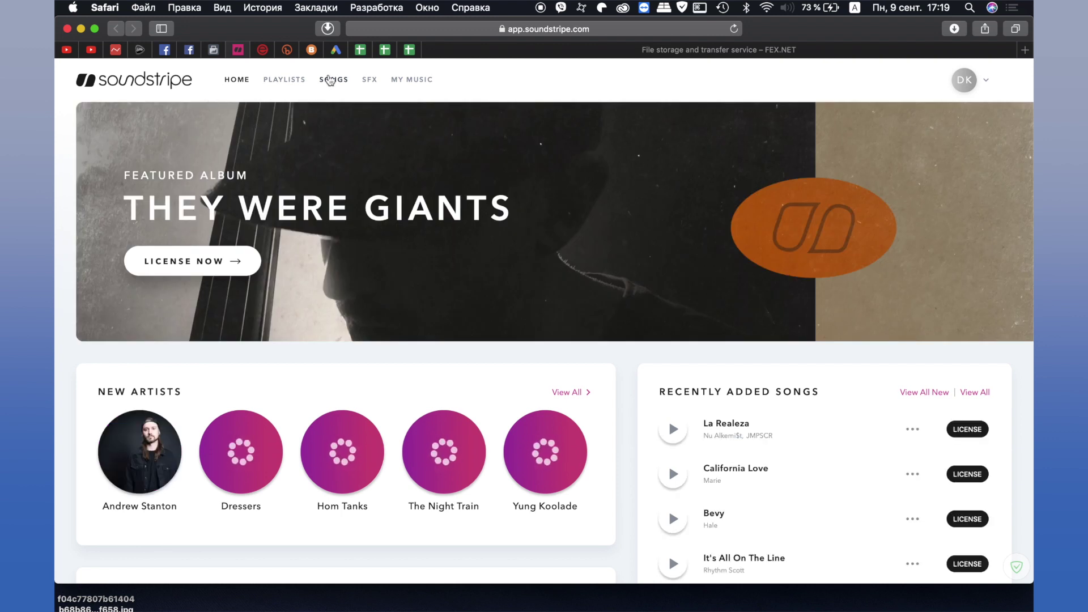
{"action": "left_click", "coordinate": [323, 82]}
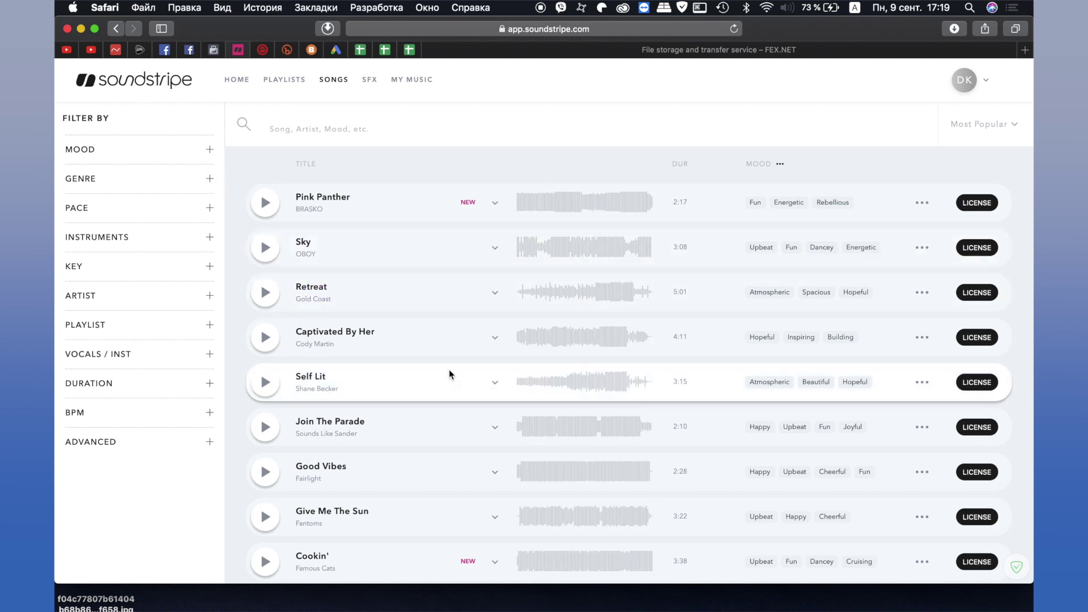
{"action": "key", "text": "ctrl+Right"}
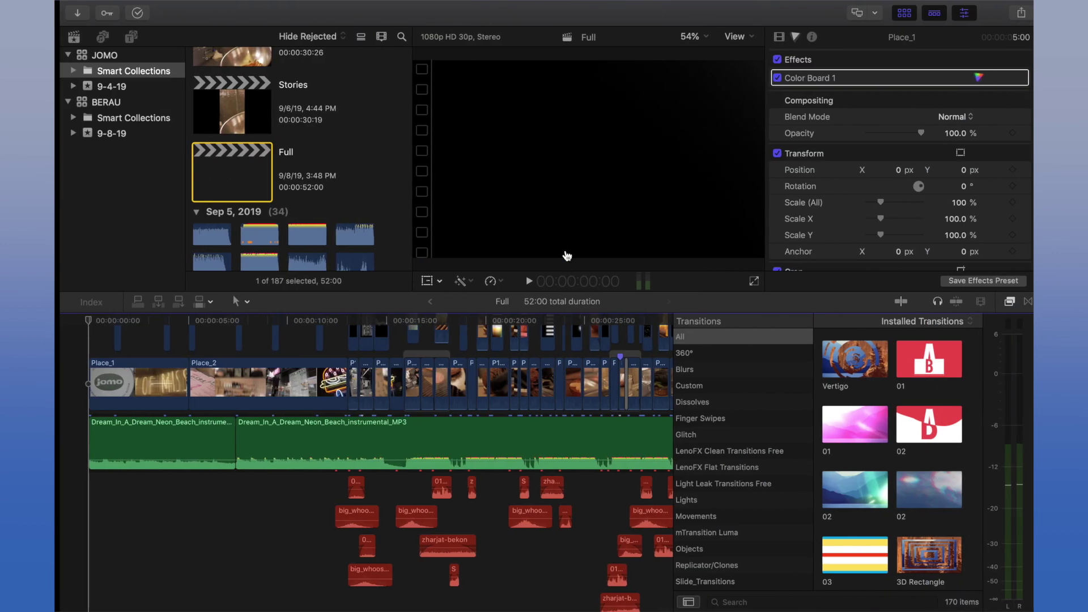
{"action": "left_click", "coordinate": [205, 426]}
{"action": "scroll", "coordinate": [206, 427], "scroll_direction": "right", "scroll_amount": 5}
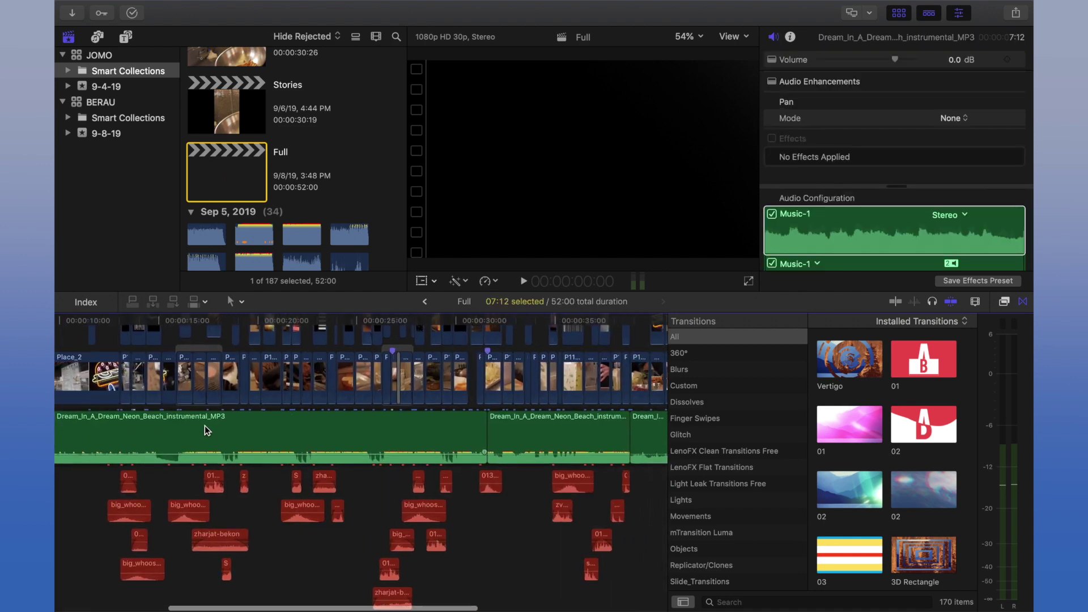
{"action": "scroll", "coordinate": [206, 426], "scroll_direction": "right", "scroll_amount": 5}
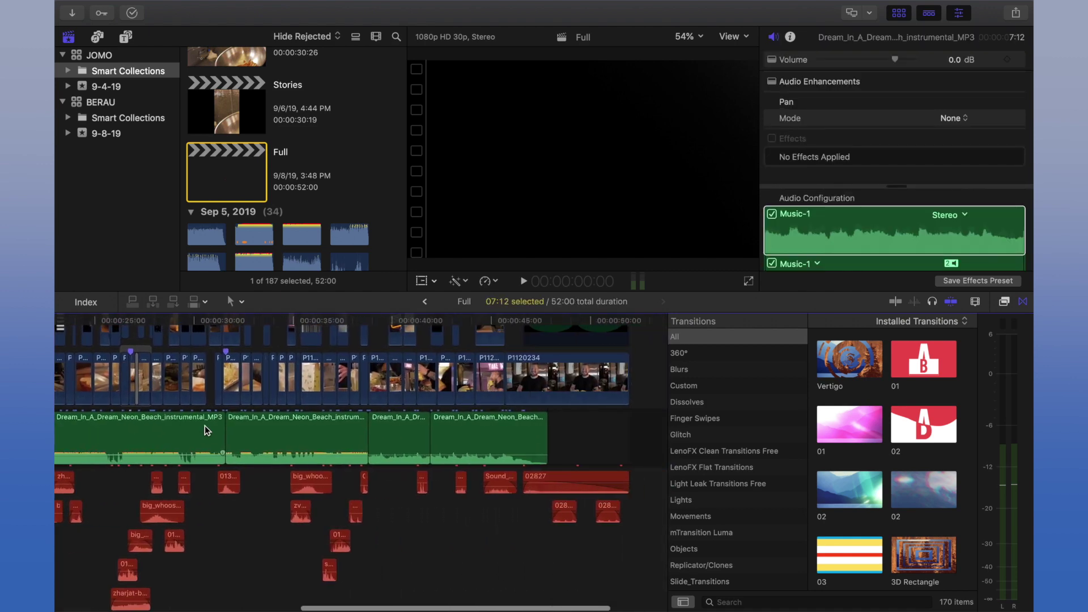
{"action": "left_click", "coordinate": [425, 420]}
{"action": "scroll", "coordinate": [272, 420], "scroll_direction": "left", "scroll_amount": 10}
{"action": "left_click", "coordinate": [171, 423]}
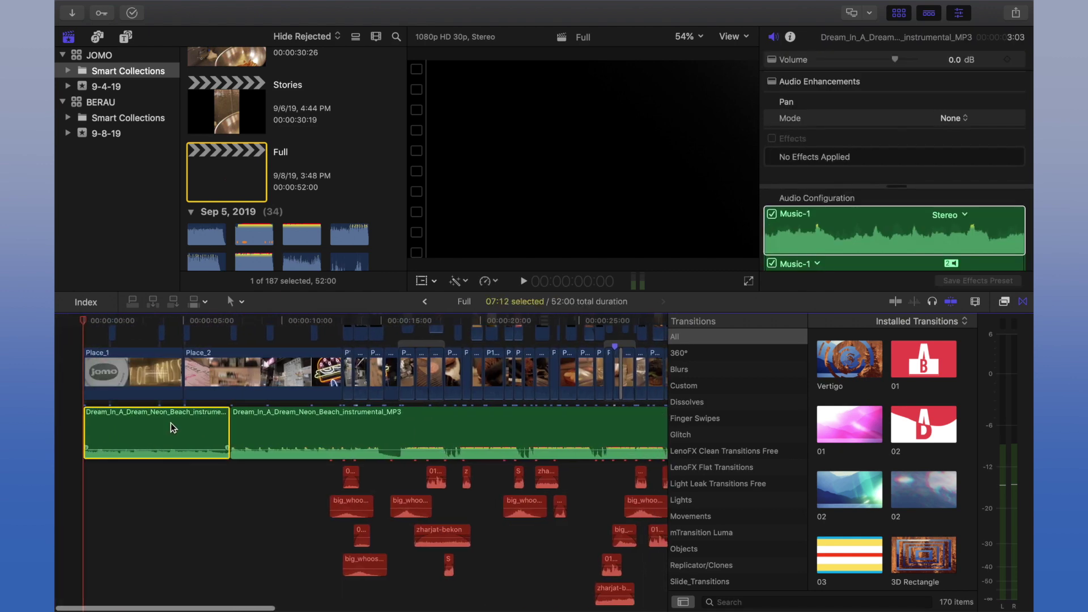
{"action": "scroll", "coordinate": [172, 423], "scroll_direction": "right", "scroll_amount": 12}
{"action": "left_click", "coordinate": [412, 320]}
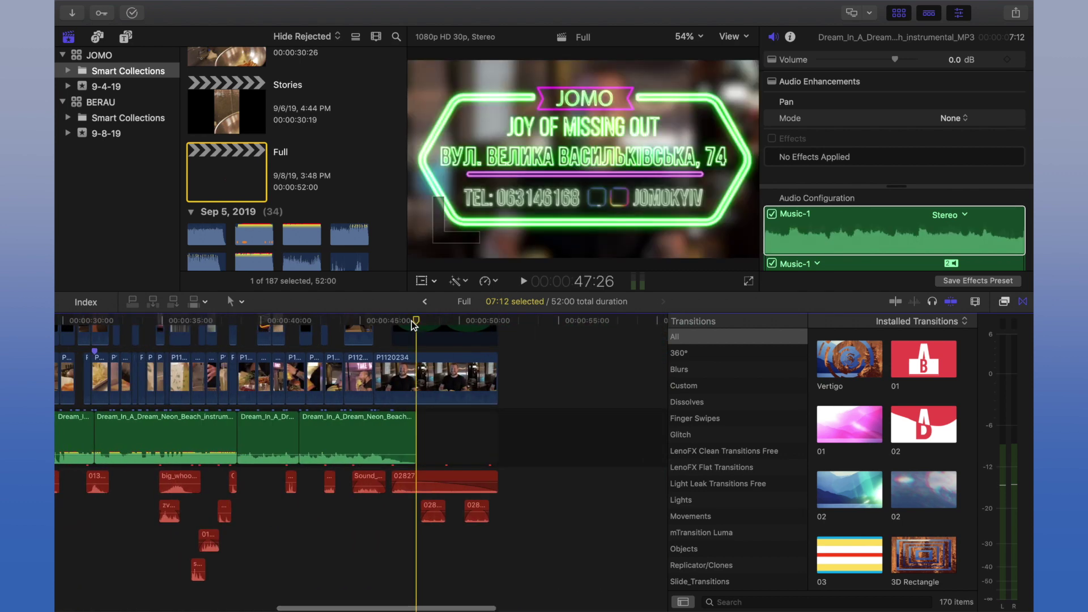
{"action": "scroll", "coordinate": [158, 427], "scroll_direction": "left", "scroll_amount": 12}
{"action": "scroll", "coordinate": [158, 426], "scroll_direction": "right", "scroll_amount": 15}
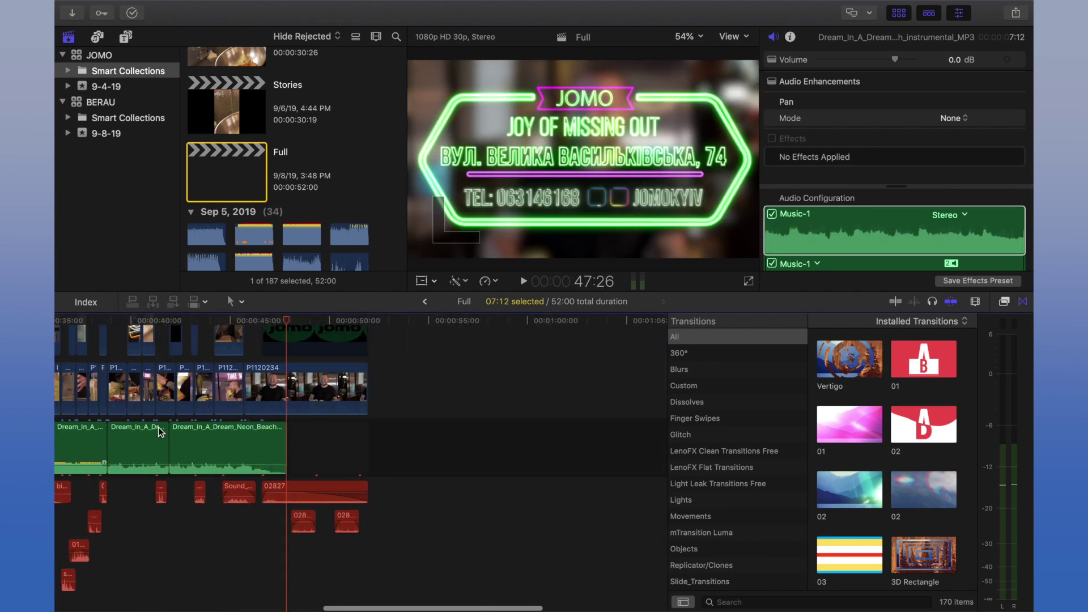
{"action": "left_click", "coordinate": [344, 321]}
{"action": "key", "text": "super+v"}
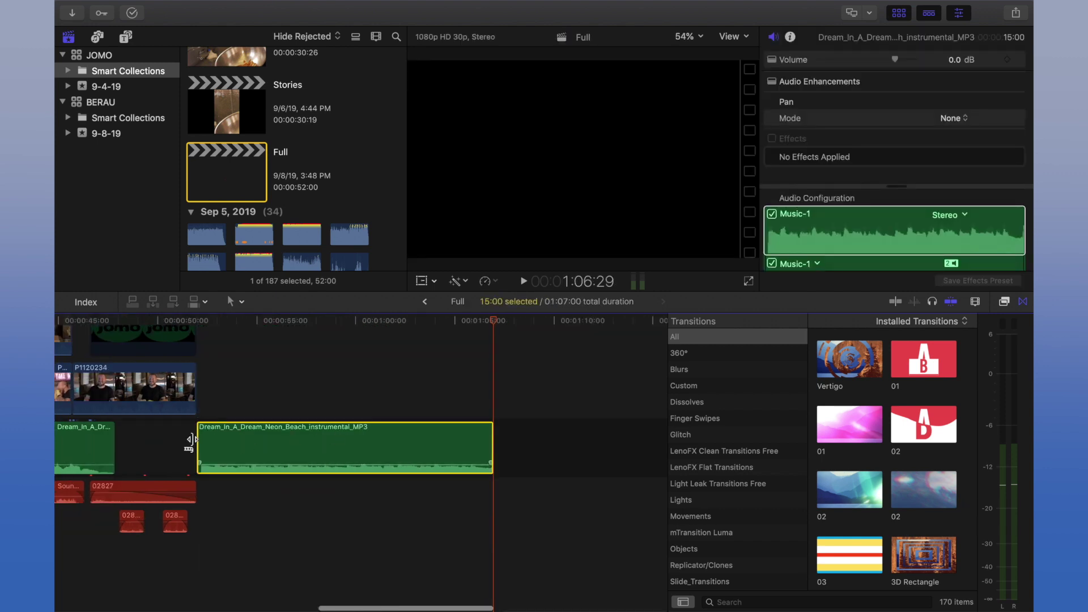
{"action": "left_click_drag", "start_coordinate": [489, 431], "coordinate": [666, 493]}
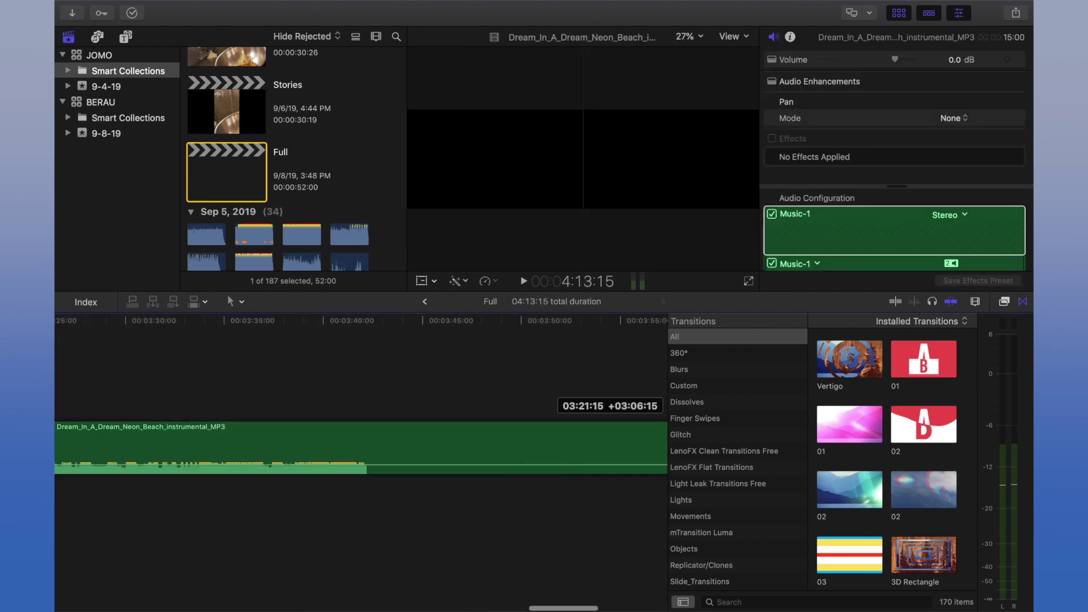
{"action": "left_click", "coordinate": [649, 452]}
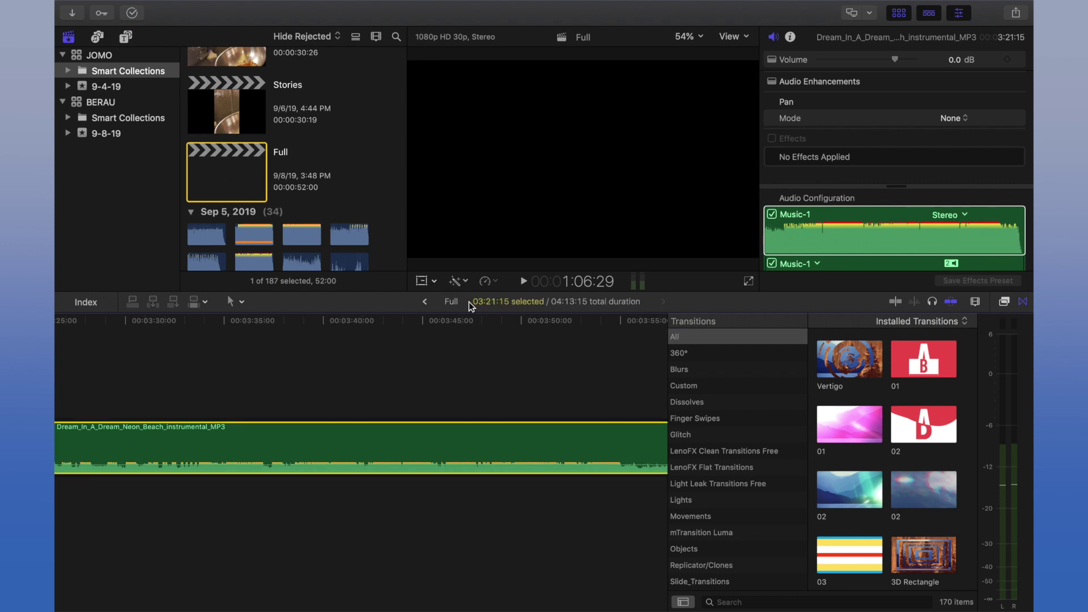
{"action": "key", "text": "Delete"}
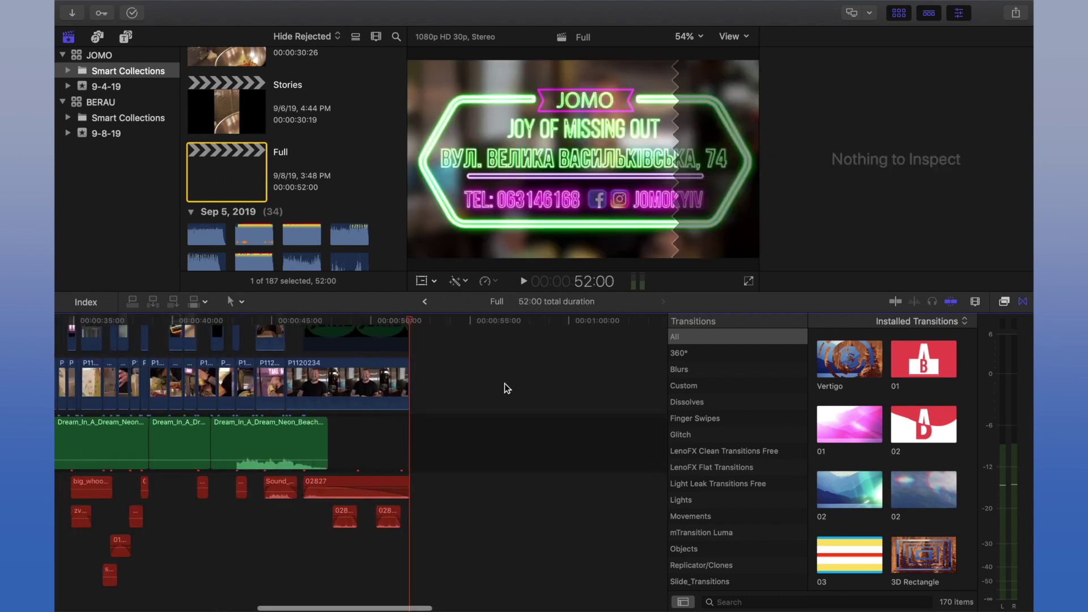
{"action": "scroll", "coordinate": [504, 383], "scroll_direction": "left", "scroll_amount": 10}
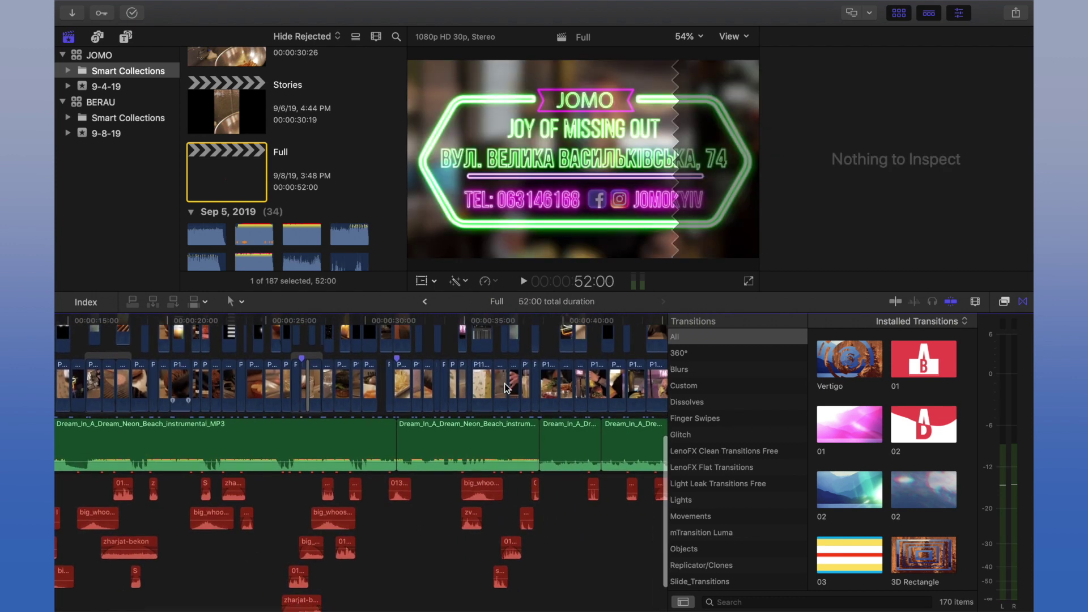
{"action": "scroll", "coordinate": [505, 383], "scroll_direction": "left", "scroll_amount": 8}
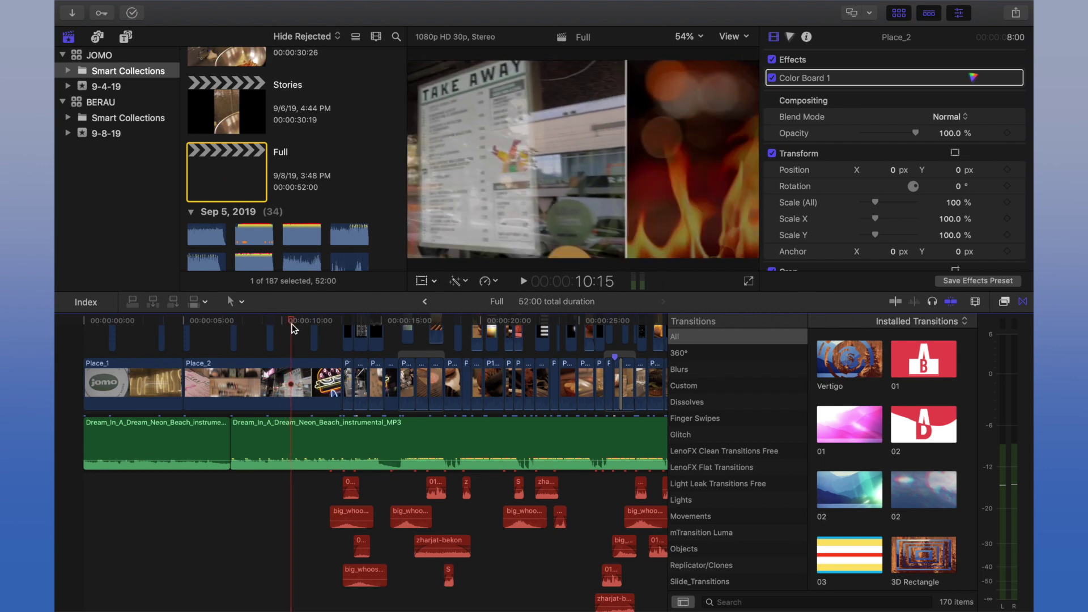
{"action": "left_click_drag", "start_coordinate": [293, 323], "coordinate": [432, 323]}
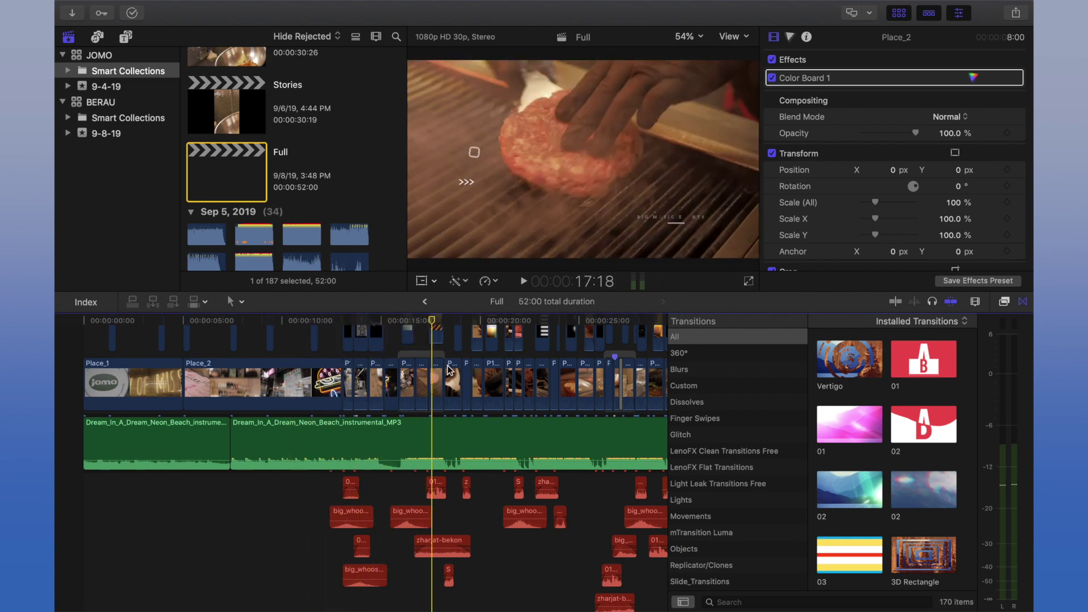
{"action": "left_click_drag", "start_coordinate": [448, 369], "coordinate": [549, 429]}
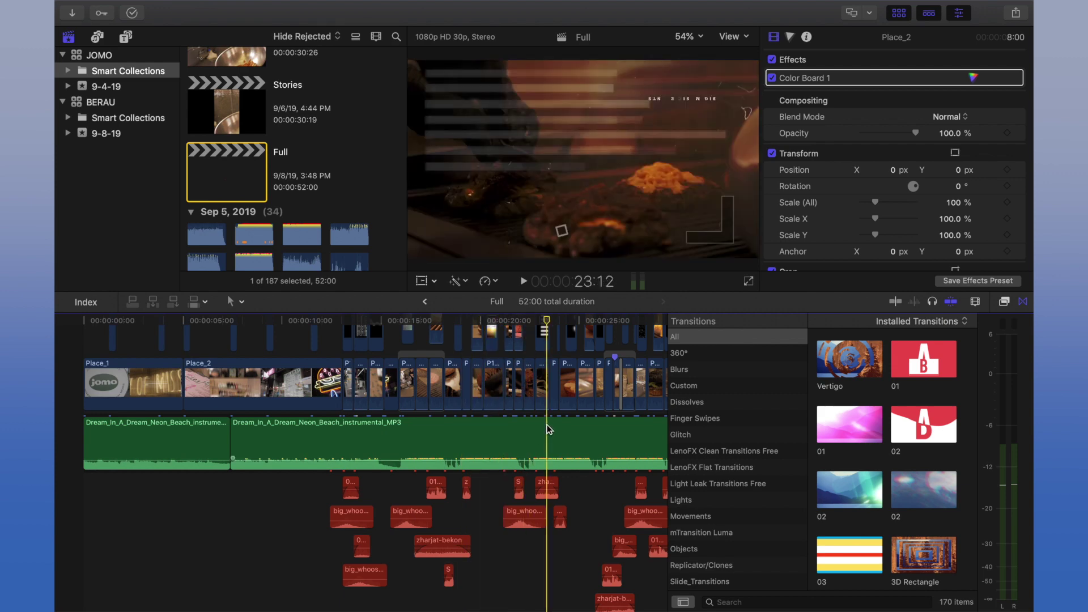
{"action": "scroll", "coordinate": [548, 430], "scroll_direction": "right", "scroll_amount": 5}
{"action": "scroll", "coordinate": [527, 397], "scroll_direction": "down", "scroll_amount": 2}
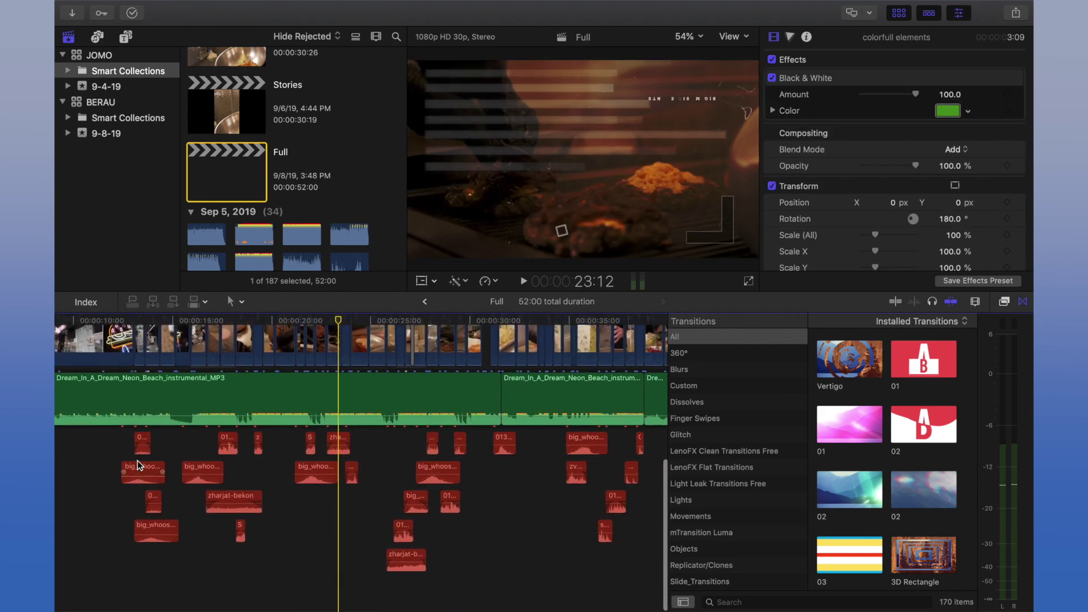
{"action": "left_click_drag", "start_coordinate": [115, 428], "coordinate": [644, 588]}
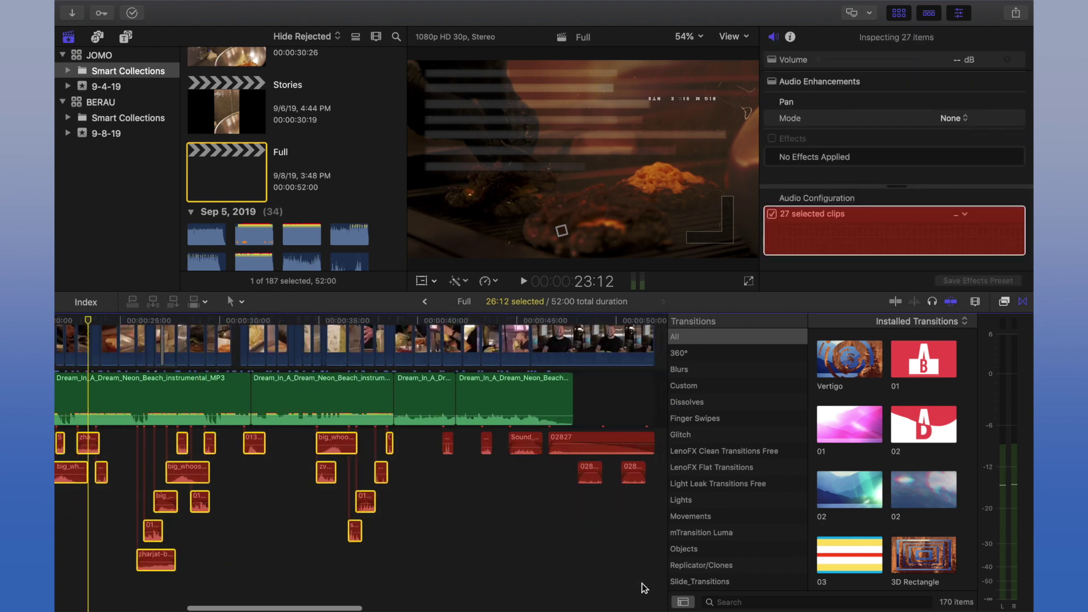
{"action": "left_click_drag", "start_coordinate": [643, 551], "coordinate": [246, 444]}
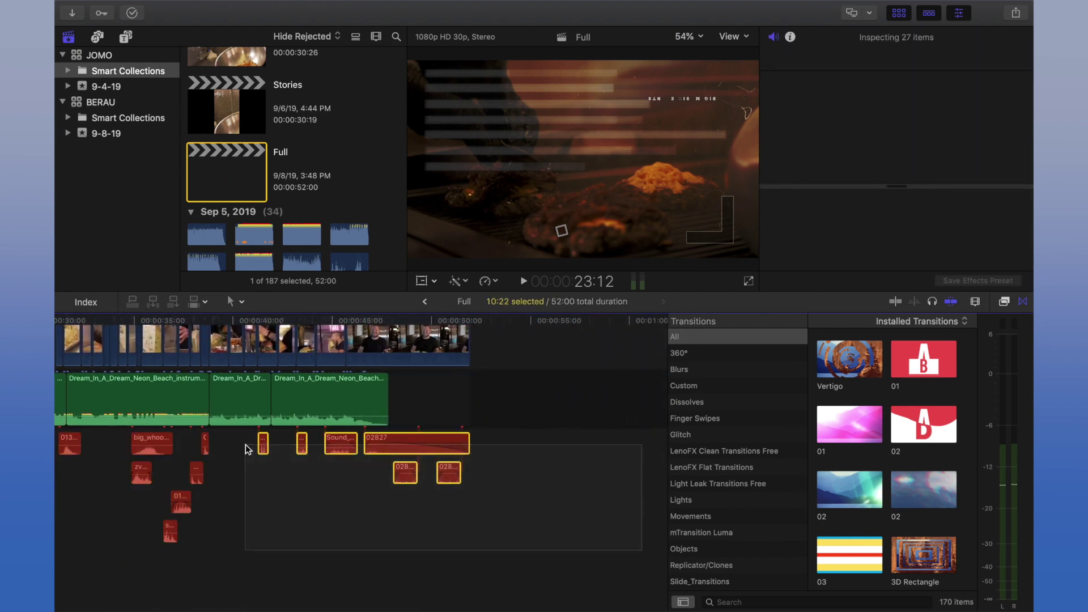
{"action": "scroll", "coordinate": [246, 444], "scroll_direction": "left", "scroll_amount": 3}
{"action": "scroll", "coordinate": [246, 450], "scroll_direction": "left", "scroll_amount": 10}
{"action": "left_click", "coordinate": [349, 471]}
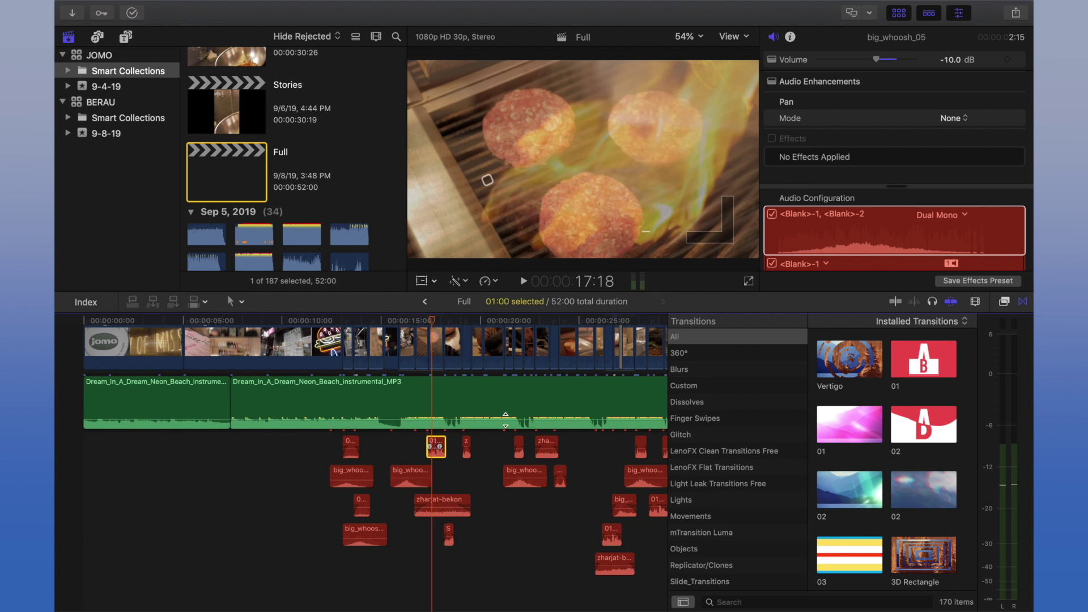
{"action": "left_click", "coordinate": [516, 321]}
{"action": "left_click", "coordinate": [538, 324]}
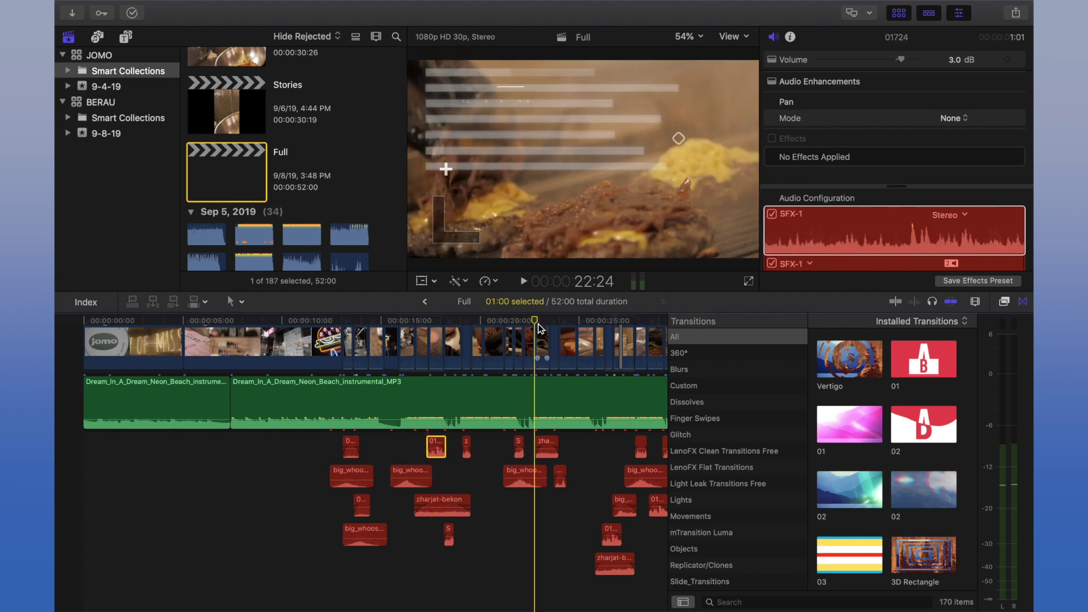
{"action": "key", "text": "super+equal"}
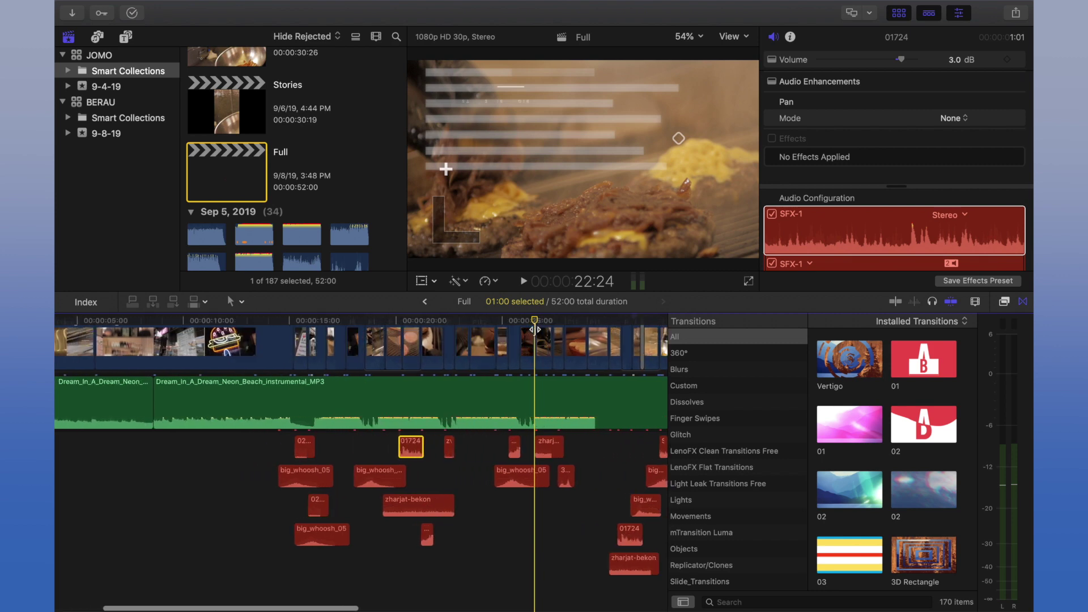
{"action": "scroll", "coordinate": [535, 329], "scroll_direction": "up", "scroll_amount": 5}
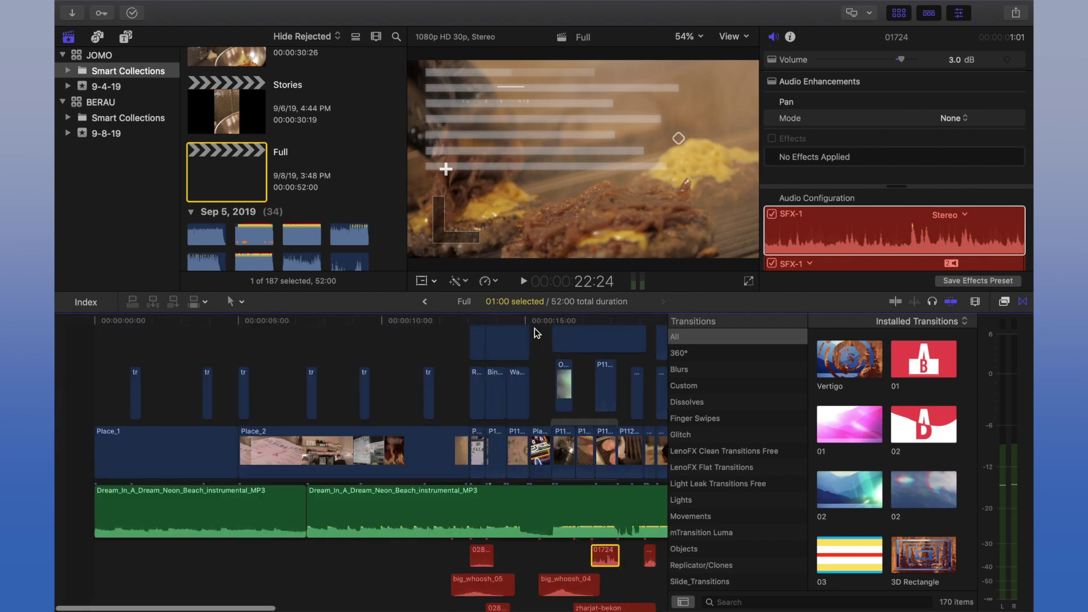
{"action": "left_click", "coordinate": [121, 323]}
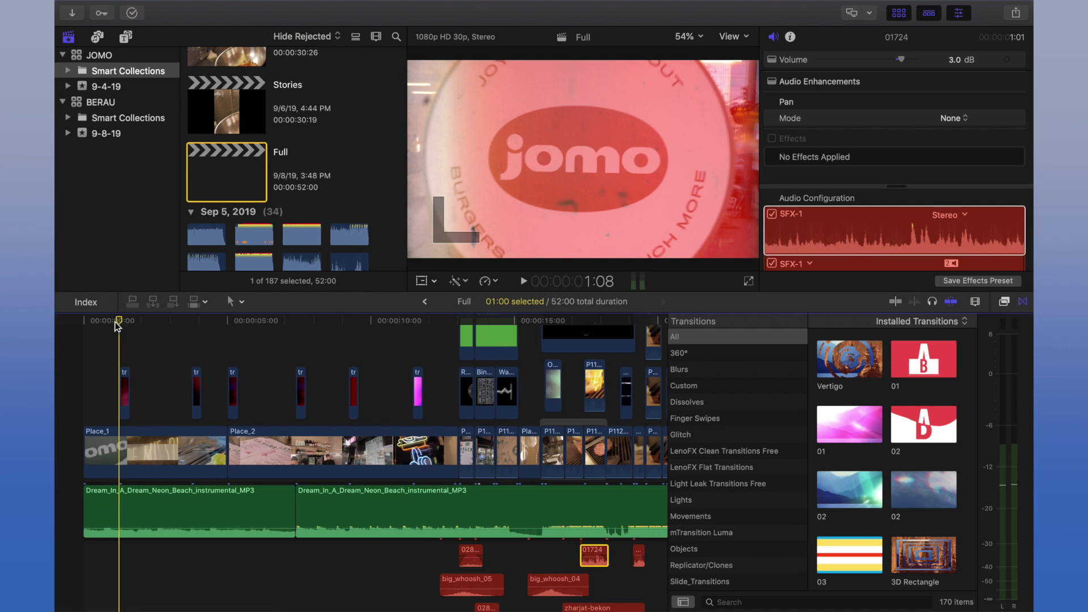
{"action": "mouse_move", "coordinate": [117, 326]}
{"action": "left_mouse_down"}
{"action": "mouse_move", "coordinate": [434, 339]}
{"action": "mouse_move", "coordinate": [381, 331]}
{"action": "mouse_move", "coordinate": [204, 348]}
{"action": "mouse_move", "coordinate": [460, 326]}
{"action": "mouse_move", "coordinate": [358, 322]}
{"action": "mouse_move", "coordinate": [452, 338]}
{"action": "mouse_move", "coordinate": [366, 328]}
{"action": "mouse_move", "coordinate": [328, 346]}
{"action": "mouse_move", "coordinate": [142, 360]}
{"action": "mouse_move", "coordinate": [115, 346]}
{"action": "mouse_move", "coordinate": [390, 351]}
{"action": "left_mouse_up"}
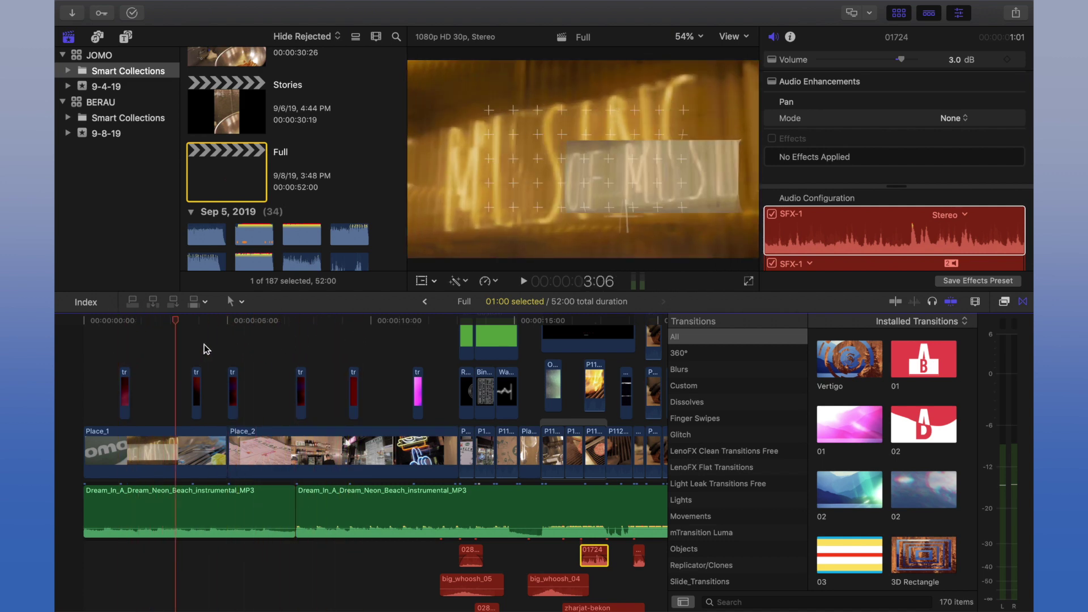
Switch the transition_32 overlay's blend mode to Normal, then back to Add.
{"action": "scroll", "coordinate": [389, 351], "scroll_direction": "up", "scroll_amount": 5}
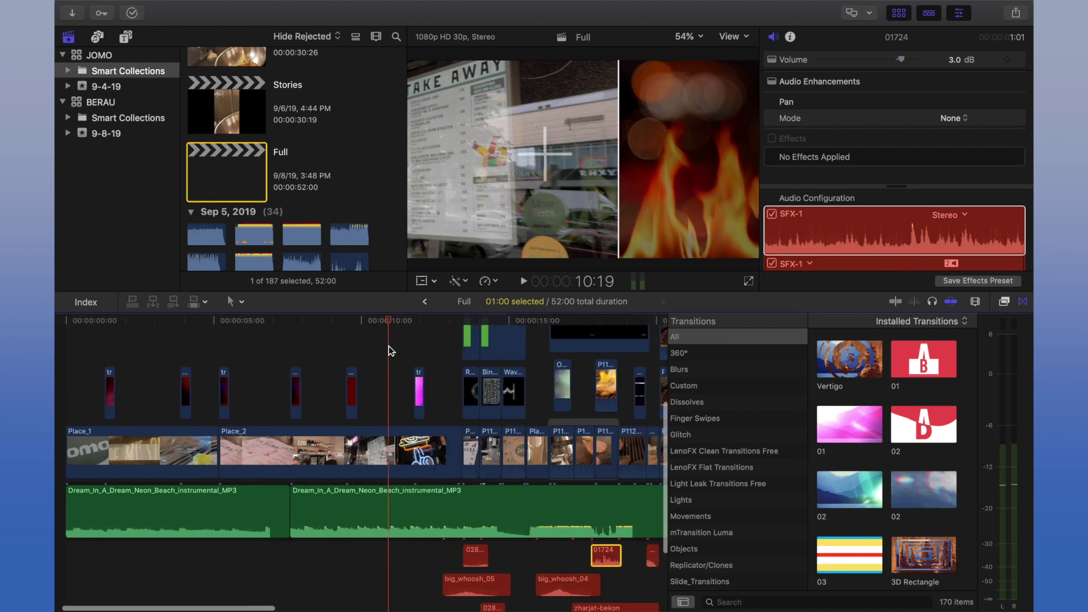
{"action": "left_click", "coordinate": [437, 322]}
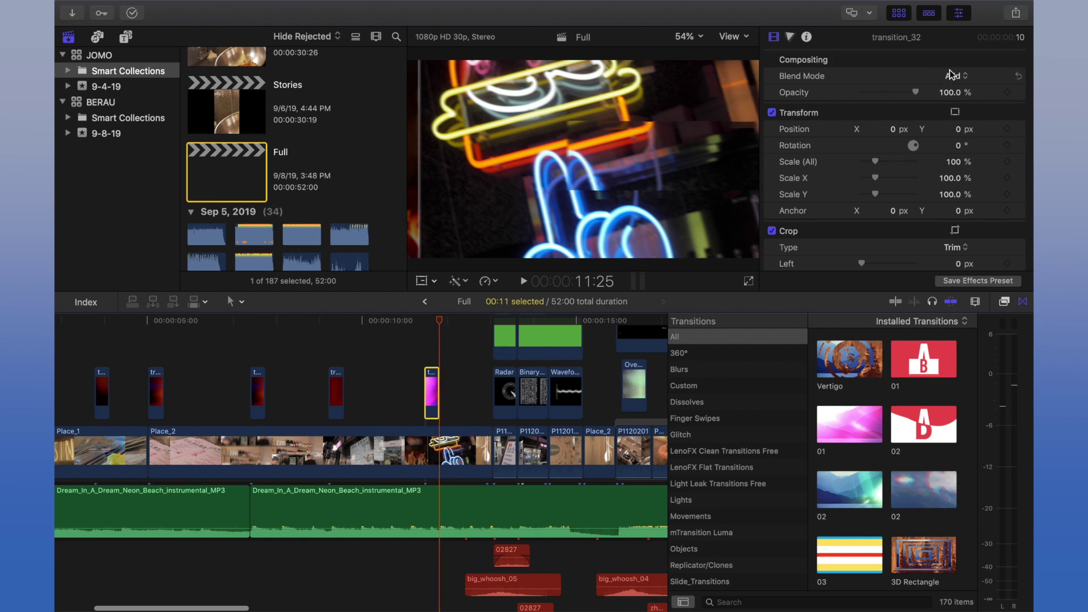
{"action": "left_click", "coordinate": [424, 322]}
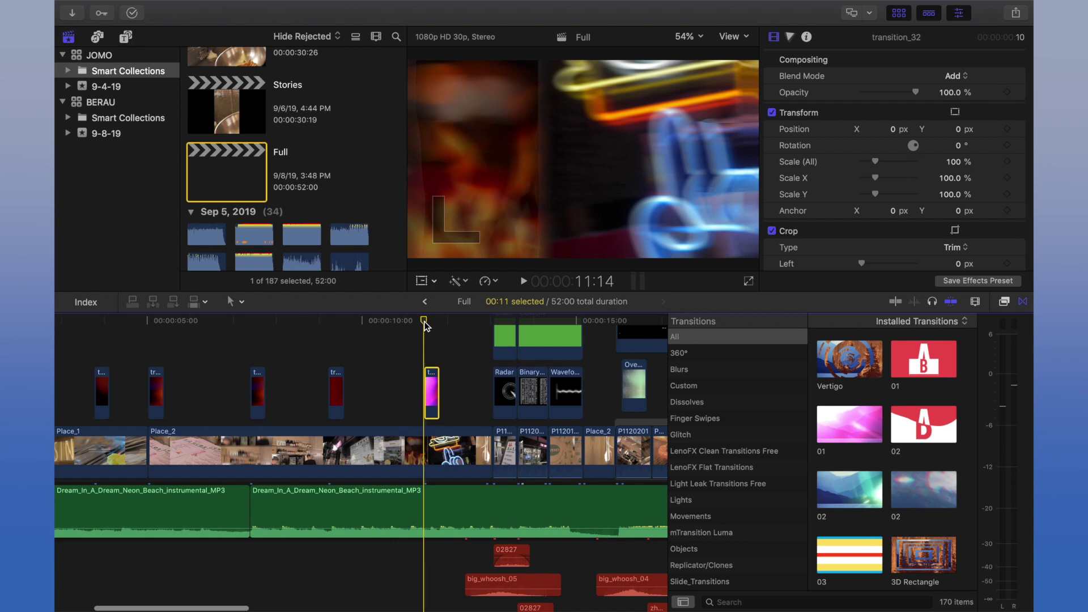
{"action": "key", "text": "Right"}
{"action": "key", "text": "Right"}
{"action": "key", "text": "Right"}
{"action": "key", "text": "Right"}
{"action": "key", "text": "Right"}
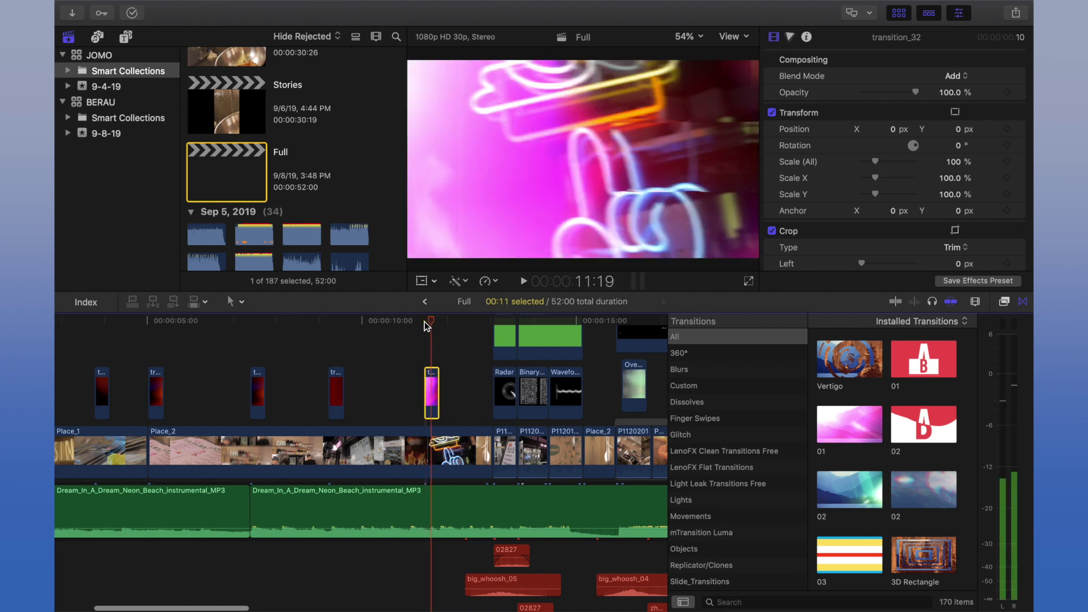
{"action": "left_click", "coordinate": [951, 78]}
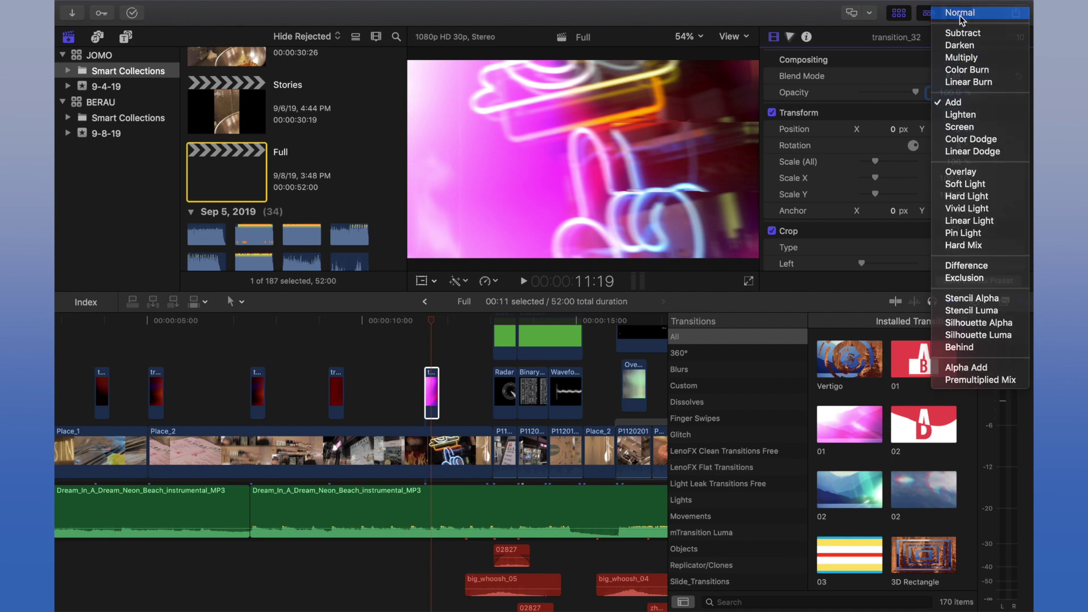
{"action": "left_click", "coordinate": [962, 14]}
{"action": "left_click", "coordinate": [936, 79]}
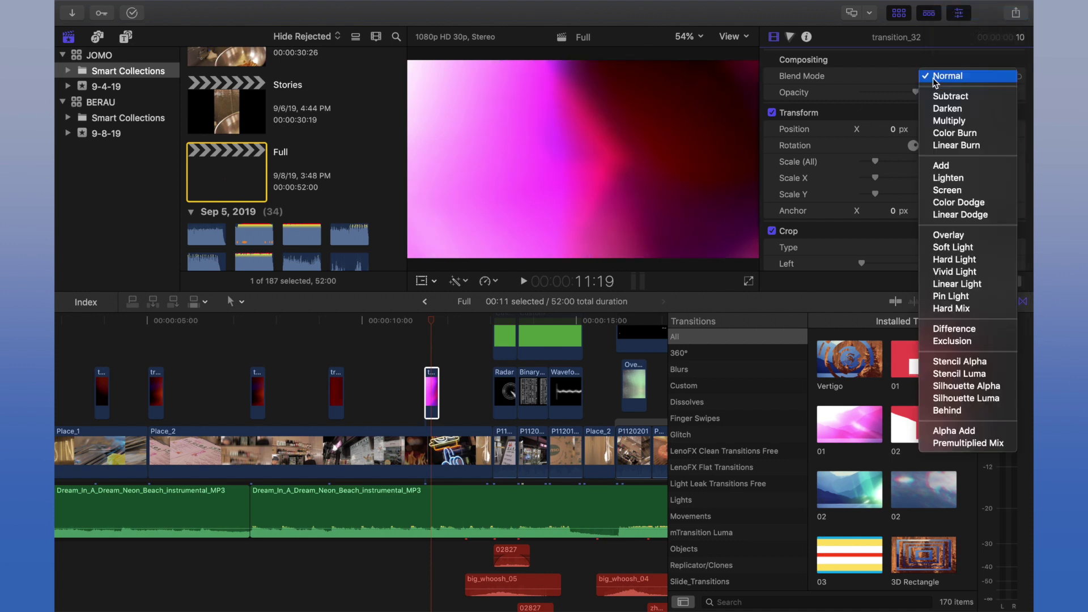
{"action": "left_click", "coordinate": [936, 166]}
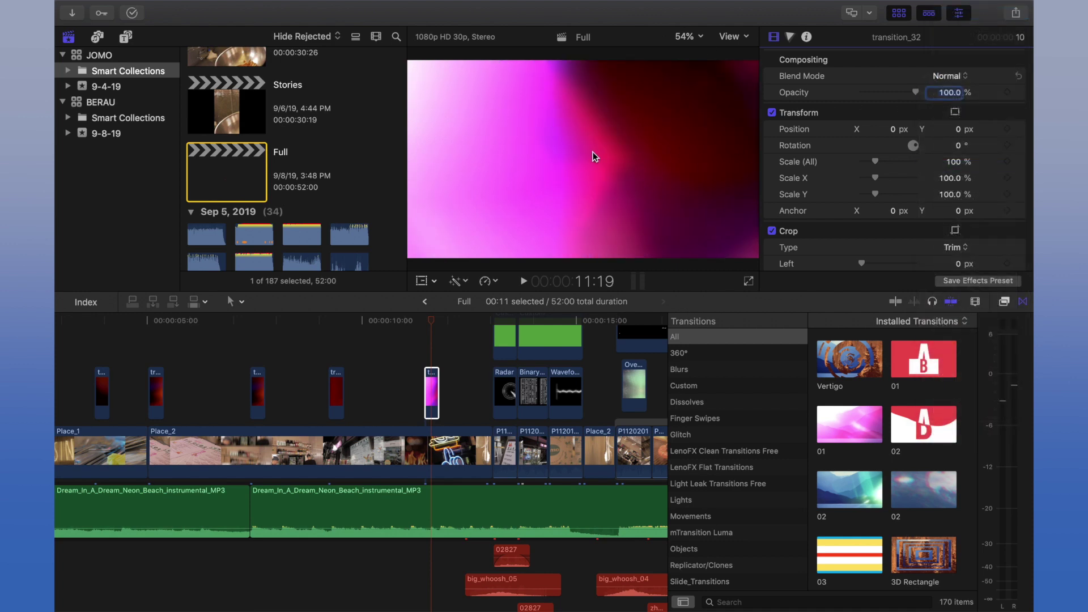
Play back the overlay section from 11:14, then from near the start of the edit.
{"action": "left_click", "coordinate": [424, 321]}
{"action": "key", "text": "space"}
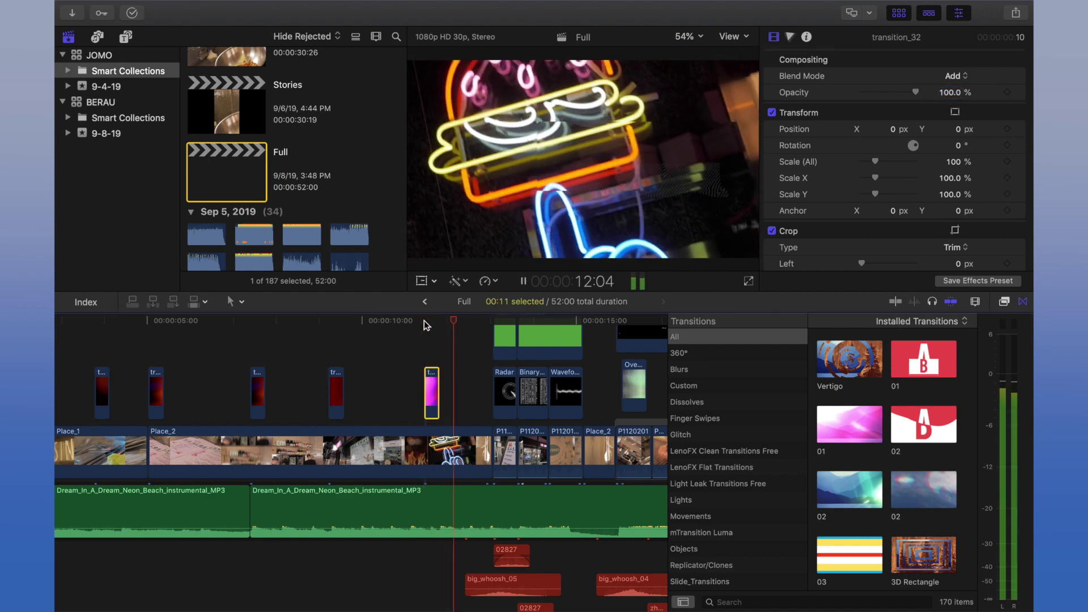
{"action": "scroll", "coordinate": [426, 325], "scroll_direction": "left", "scroll_amount": 3}
{"action": "left_click", "coordinate": [426, 326]}
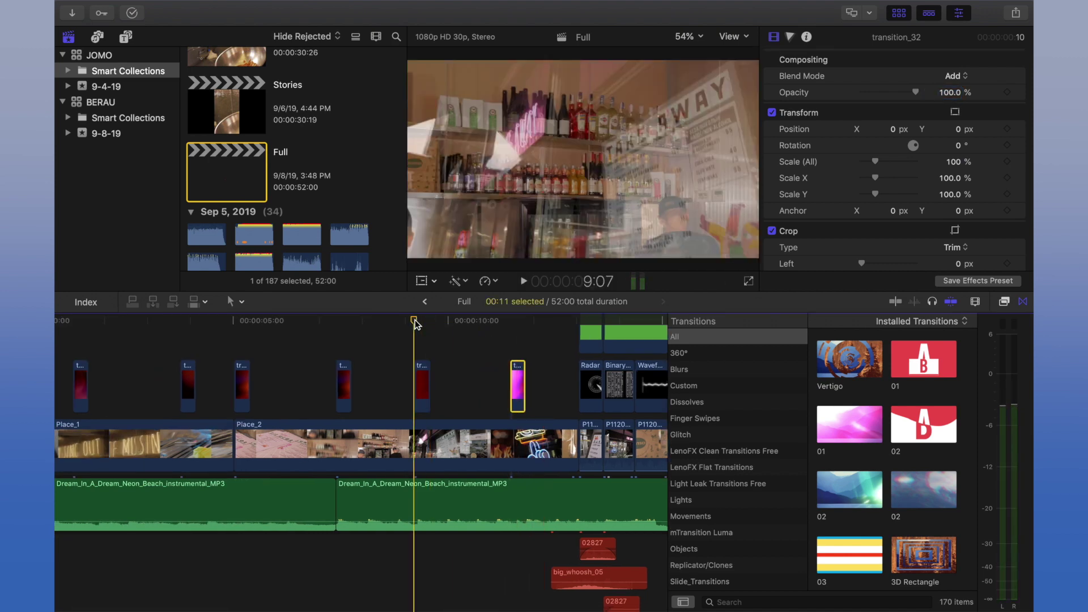
{"action": "scroll", "coordinate": [457, 338], "scroll_direction": "left", "scroll_amount": 2}
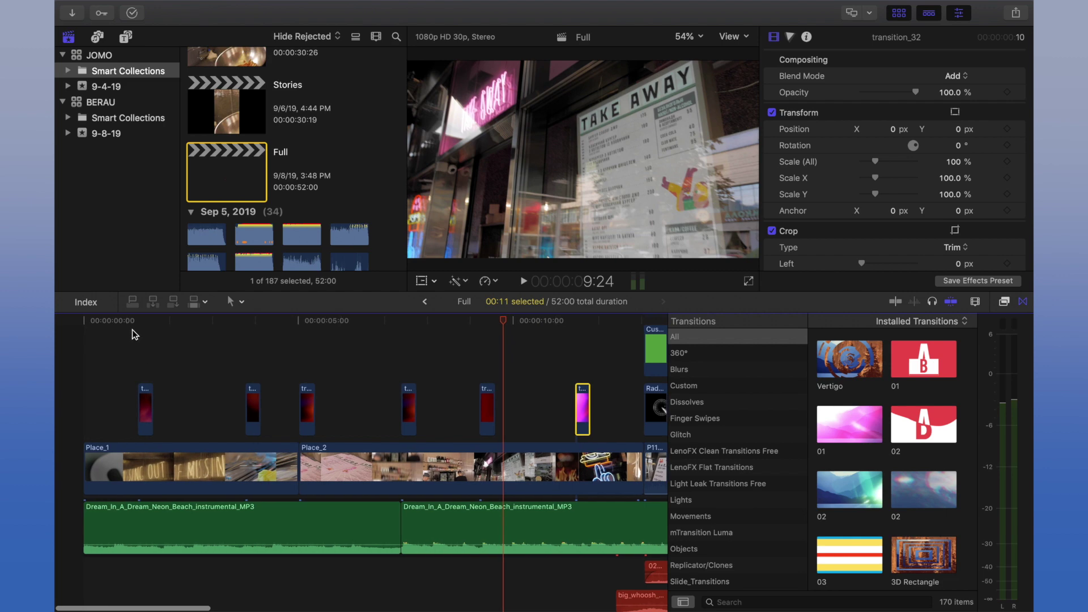
{"action": "left_click", "coordinate": [134, 334]}
{"action": "key", "text": "space"}
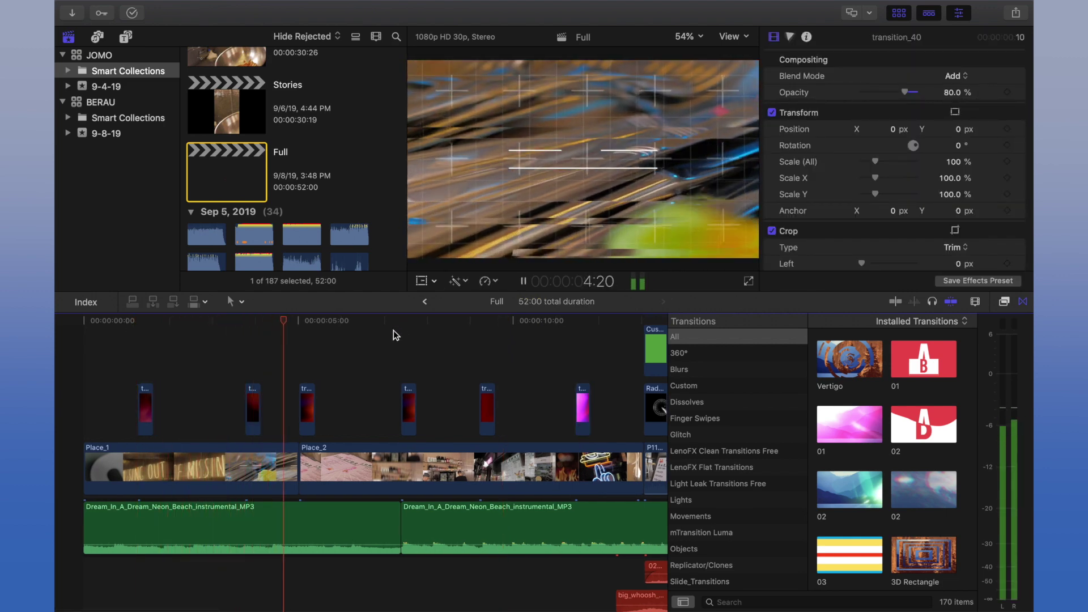
{"action": "scroll", "coordinate": [393, 330], "scroll_direction": "right", "scroll_amount": 3}
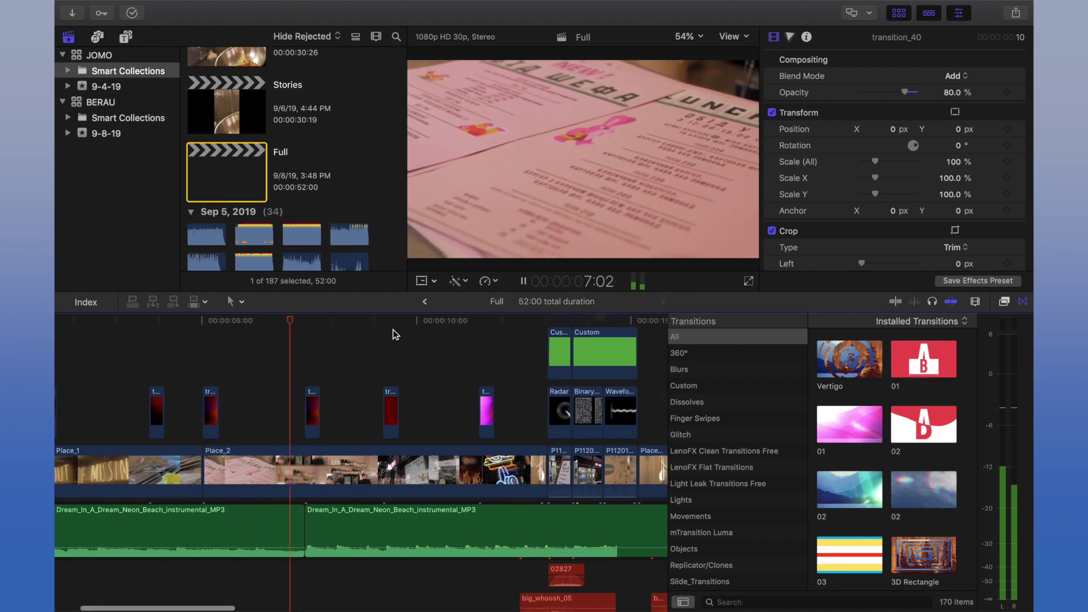
{"action": "scroll", "coordinate": [414, 333], "scroll_direction": "right", "scroll_amount": 3}
{"action": "key", "text": "space"}
Place the playhead at 13:08 and select the Metro title to show its effects.
{"action": "left_click_drag", "start_coordinate": [437, 320], "coordinate": [462, 321]}
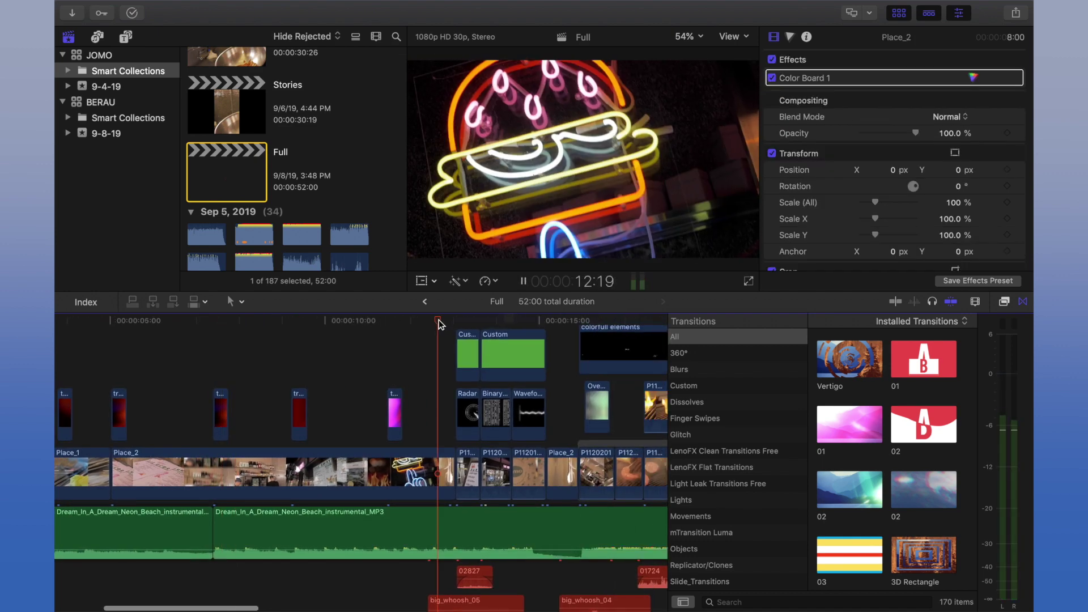
{"action": "scroll", "coordinate": [448, 328], "scroll_direction": "up", "scroll_amount": 3}
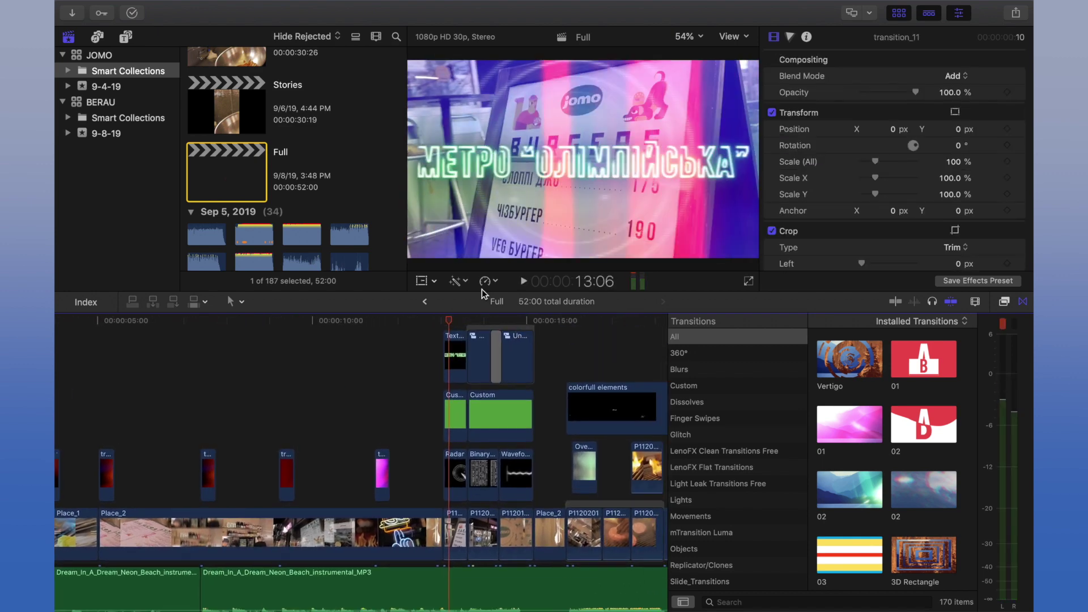
{"action": "left_click_drag", "start_coordinate": [453, 322], "coordinate": [457, 321]}
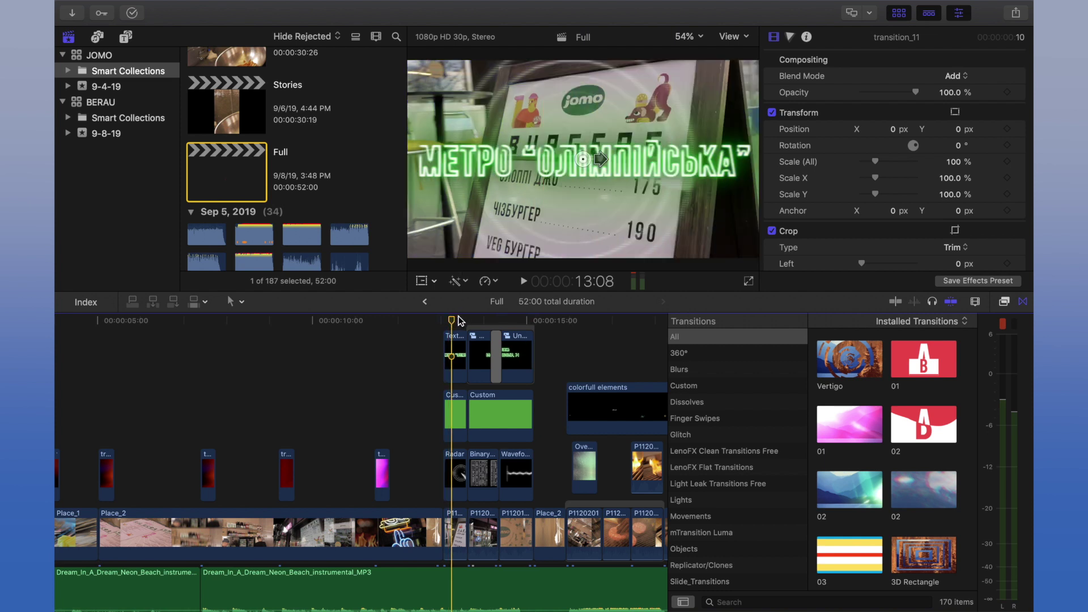
{"action": "left_click", "coordinate": [579, 139]}
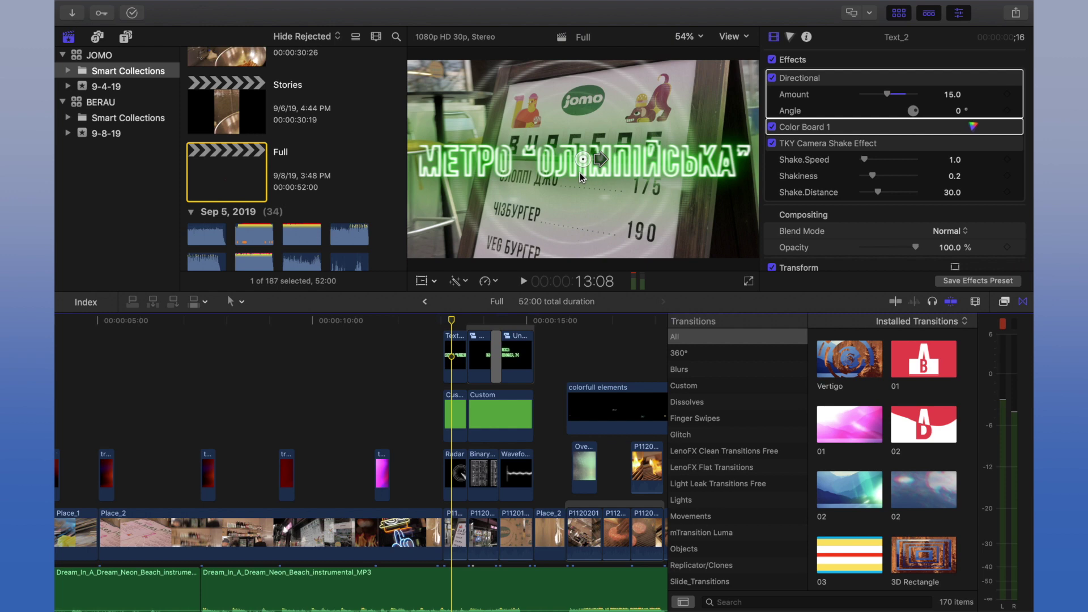
{"action": "scroll", "coordinate": [452, 335], "scroll_direction": "up", "scroll_amount": 5}
{"action": "left_click", "coordinate": [437, 322]}
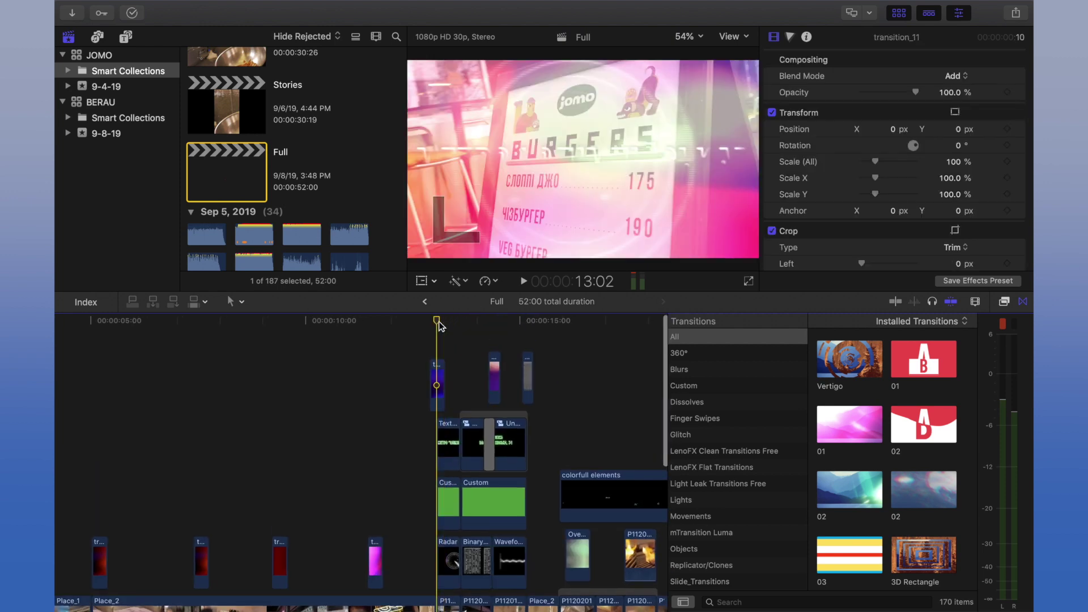
{"action": "key", "text": "space"}
{"action": "left_click", "coordinate": [454, 439]}
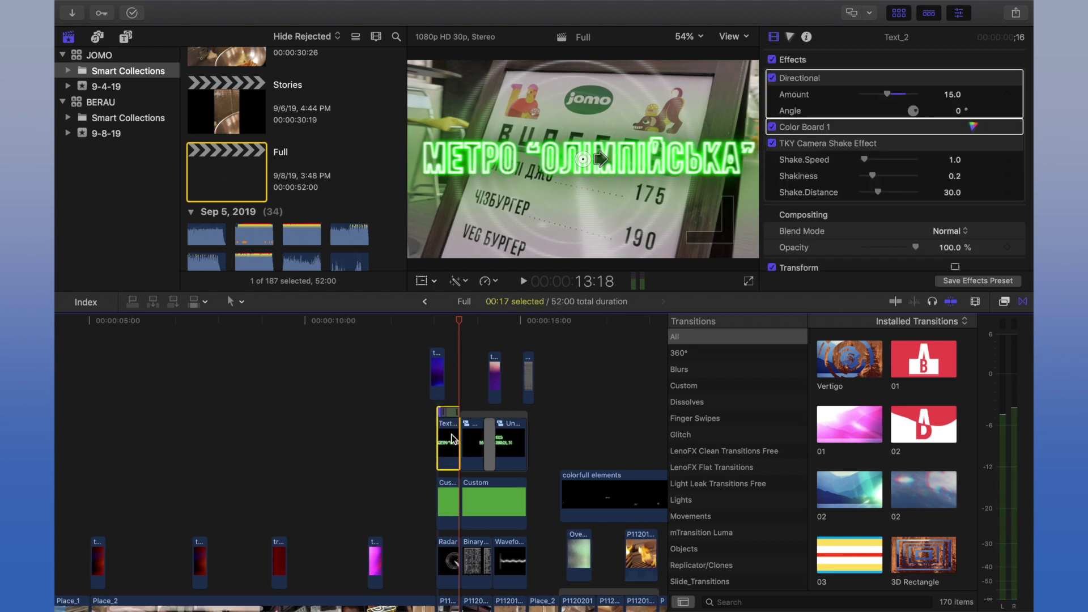
Zoom in on the Metro title, play it to 14:02, and toggle its Directional effect back on.
{"action": "key", "text": "super+equal"}
{"action": "key", "text": "super+equal"}
{"action": "key", "text": "super+equal"}
{"action": "key", "text": "super+equal"}
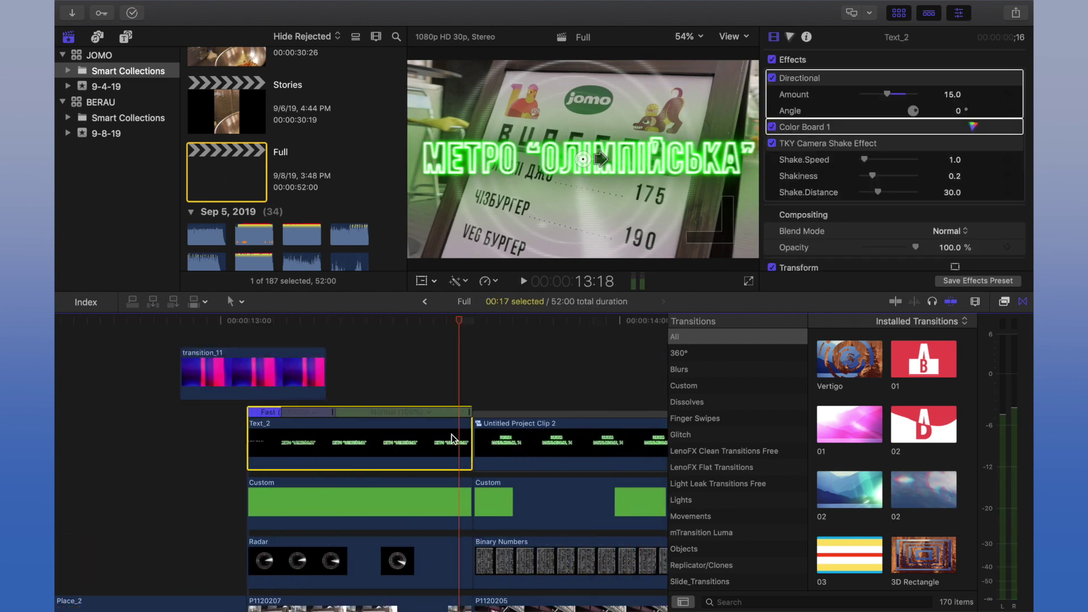
{"action": "key", "text": "space"}
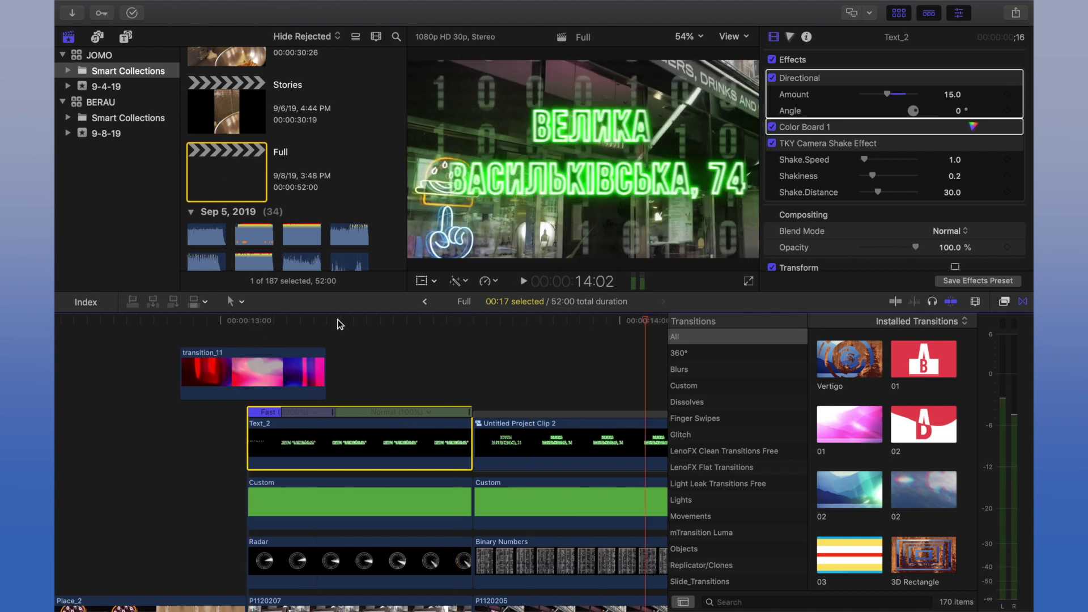
{"action": "mouse_move", "coordinate": [338, 321]}
{"action": "left_mouse_down"}
{"action": "mouse_move", "coordinate": [255, 322]}
{"action": "mouse_move", "coordinate": [466, 328]}
{"action": "mouse_move", "coordinate": [396, 299]}
{"action": "left_mouse_up"}
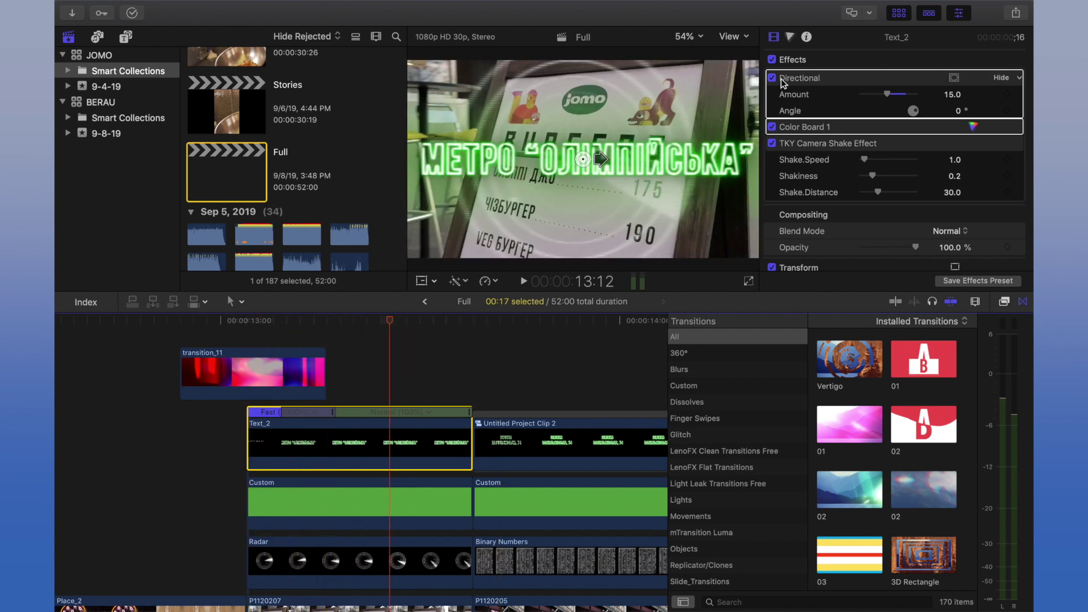
{"action": "left_click", "coordinate": [791, 79]}
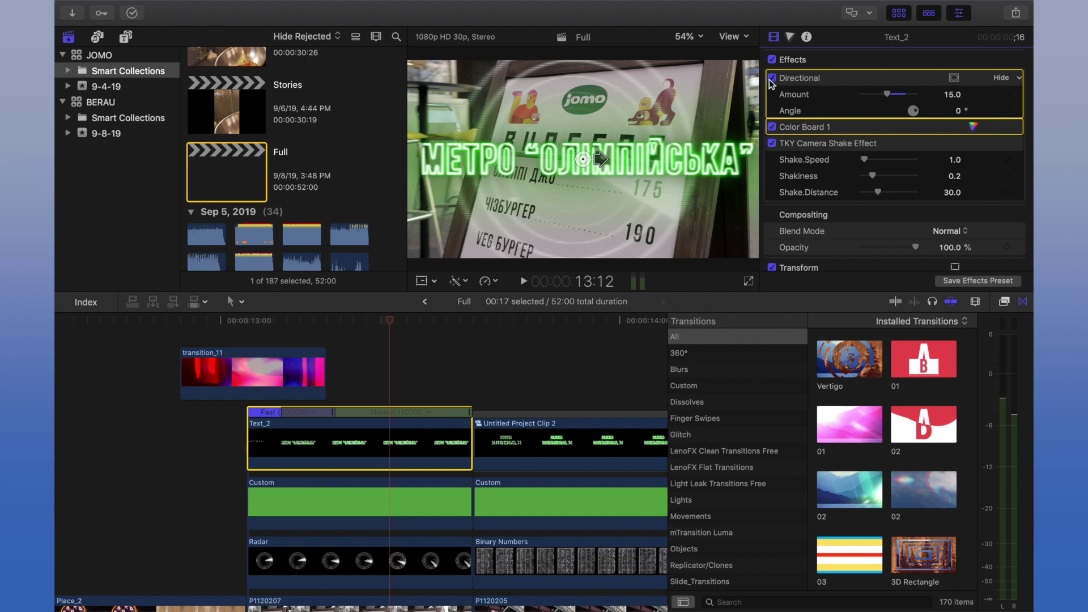
{"action": "left_click", "coordinate": [770, 80]}
{"action": "left_click", "coordinate": [771, 79]}
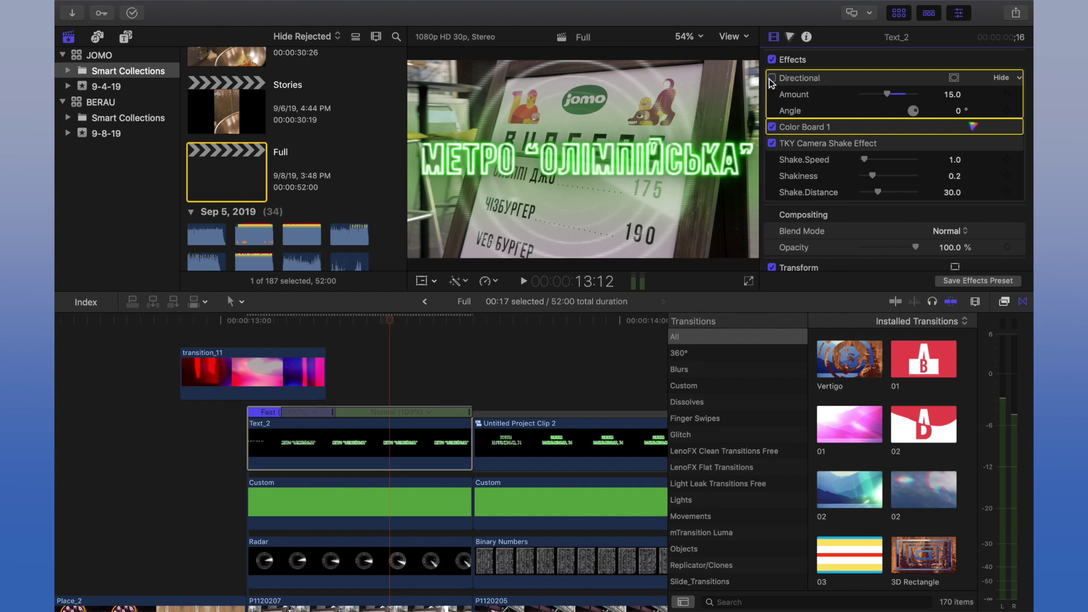
Compare the title with Color Board 1 and TKY Camera Shake off and on, then select the green Custom overlay.
{"action": "left_click", "coordinate": [772, 127]}
{"action": "left_click", "coordinate": [772, 127]}
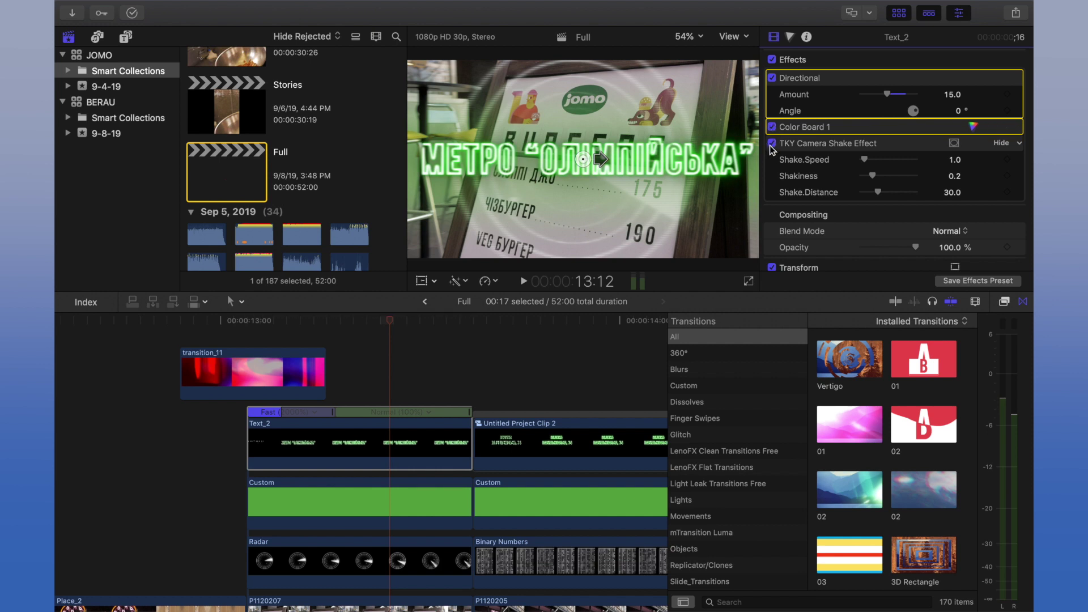
{"action": "left_click", "coordinate": [771, 144]}
{"action": "left_click", "coordinate": [771, 144]}
{"action": "left_click", "coordinate": [772, 144]}
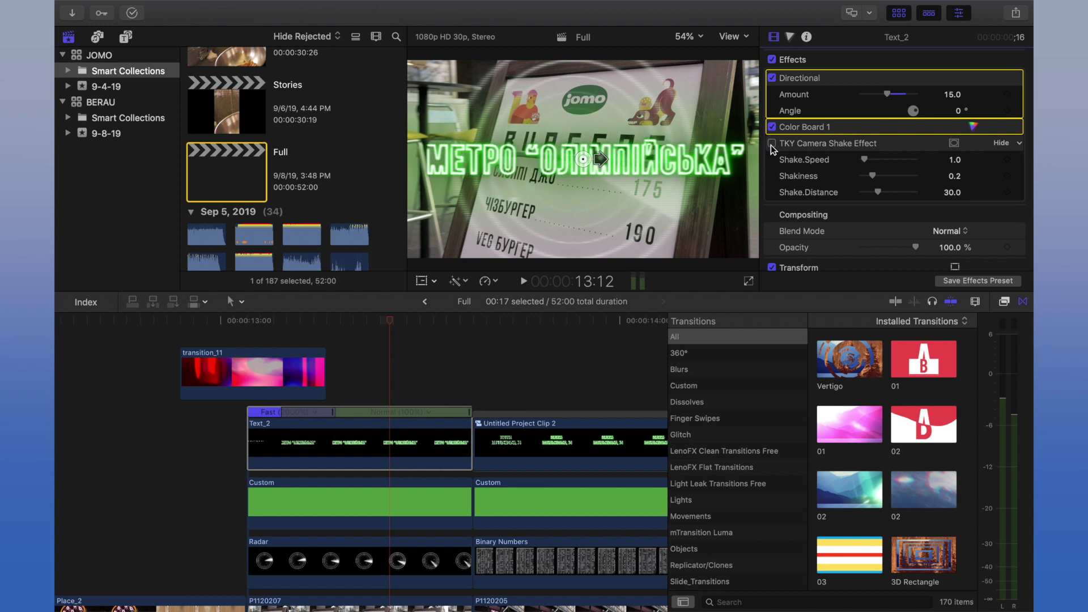
{"action": "left_click", "coordinate": [772, 144]}
{"action": "left_click", "coordinate": [844, 145]}
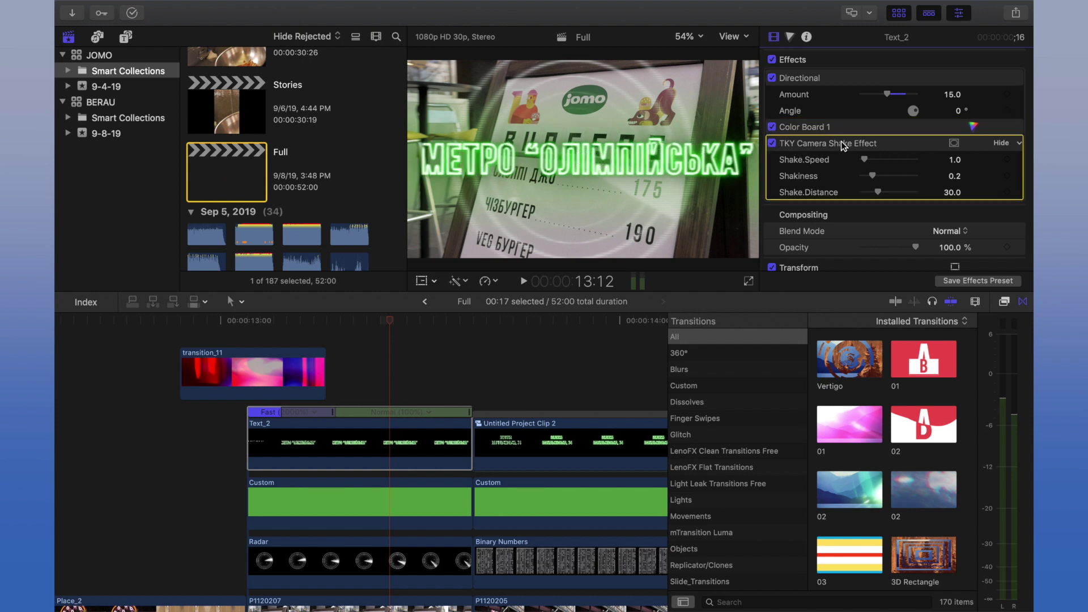
{"action": "left_click", "coordinate": [354, 485]}
{"action": "scroll", "coordinate": [340, 476], "scroll_direction": "down", "scroll_amount": 1}
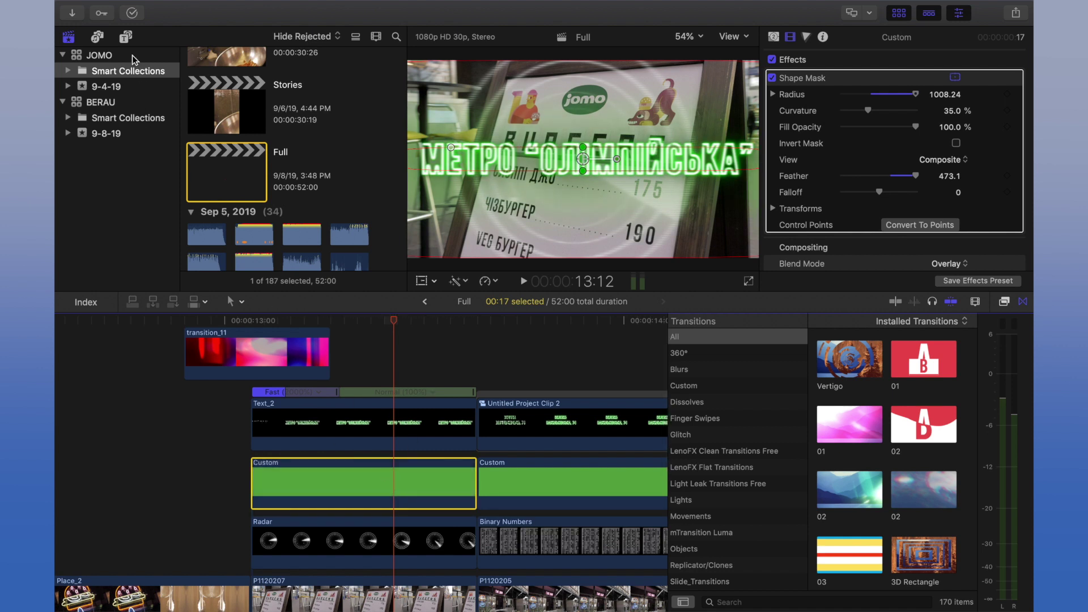
Check the Generators browser, then toggle the Custom clip's Shape Mask off and back on.
{"action": "left_click", "coordinate": [126, 39]}
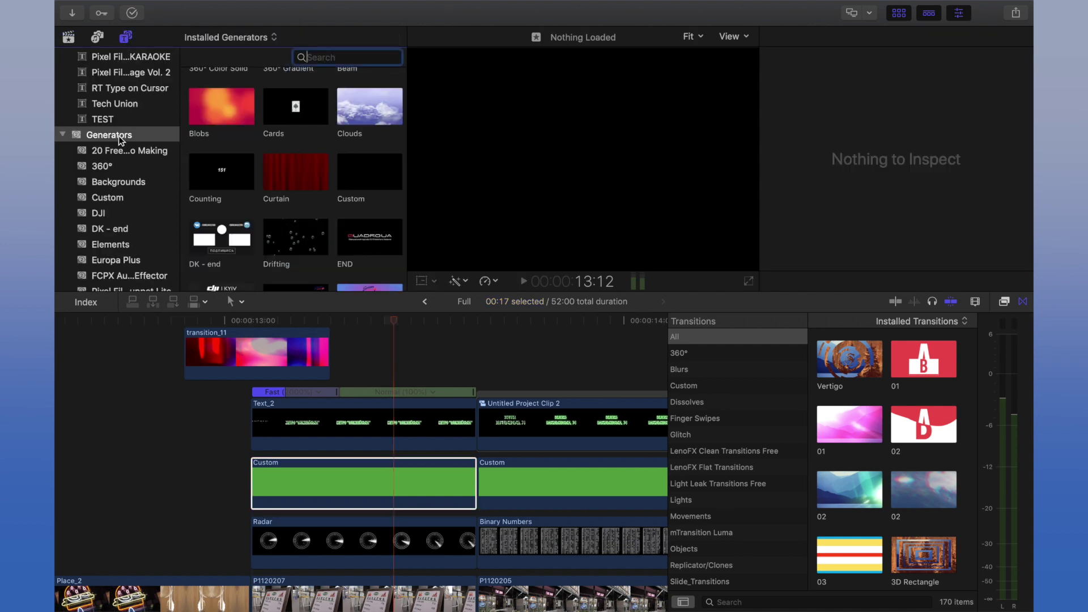
{"action": "left_click", "coordinate": [404, 464]}
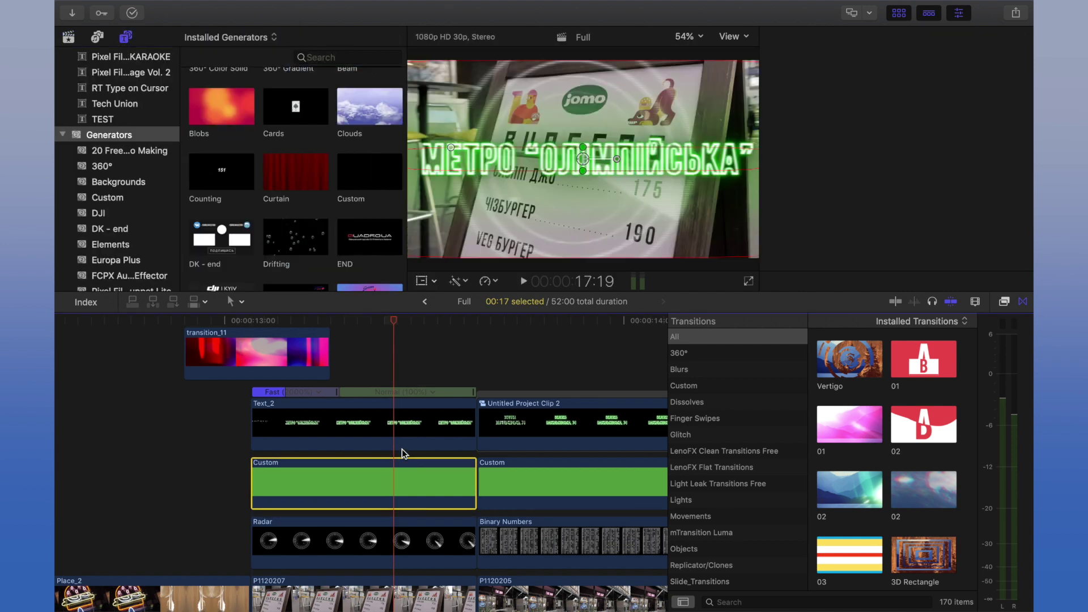
{"action": "left_click", "coordinate": [814, 81]}
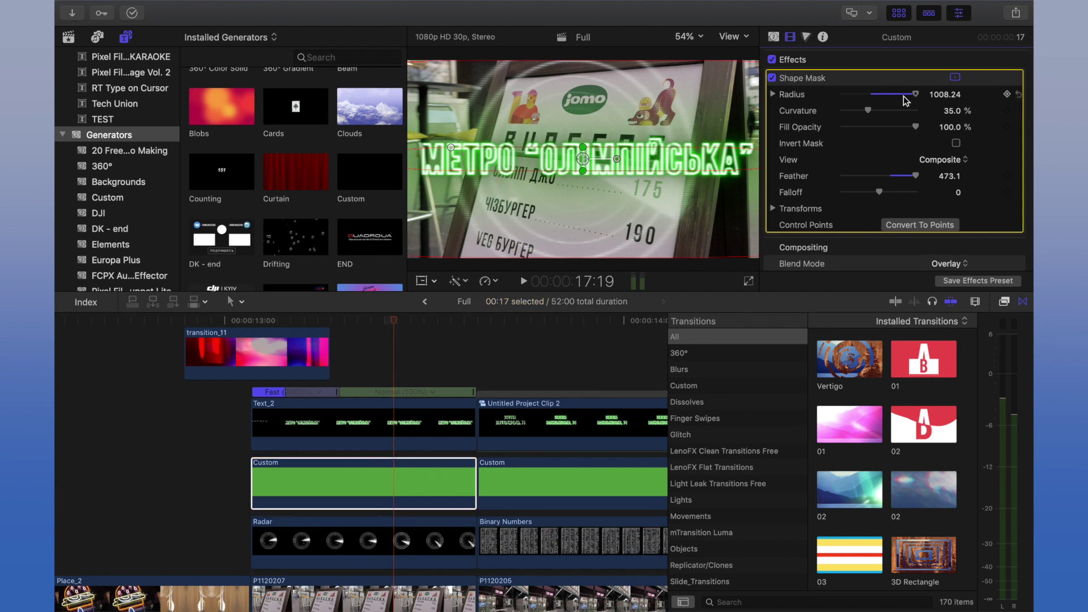
{"action": "left_click", "coordinate": [773, 78]}
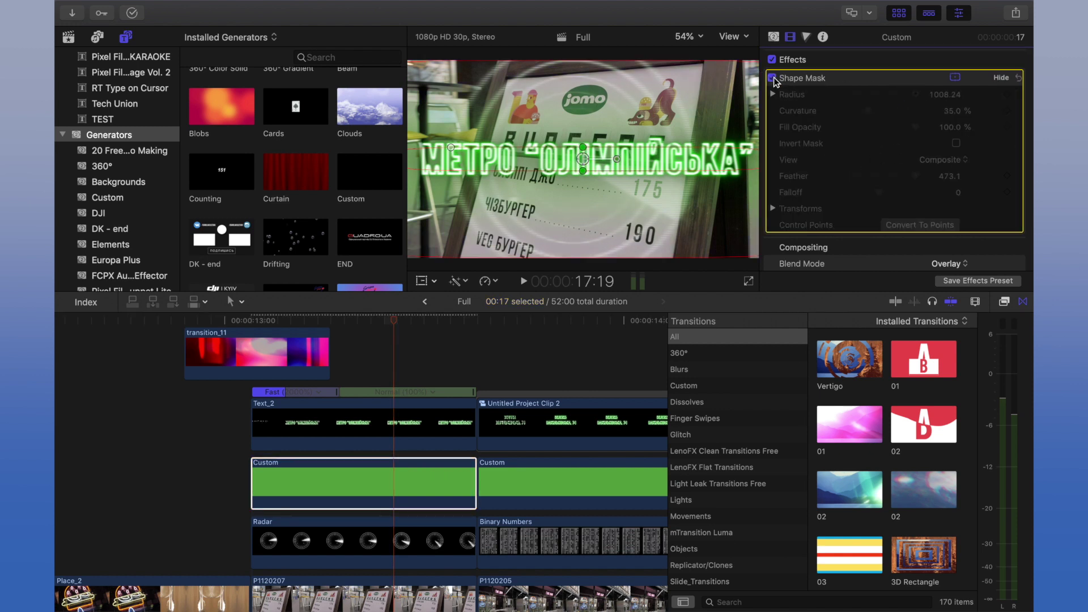
{"action": "left_click", "coordinate": [773, 78]}
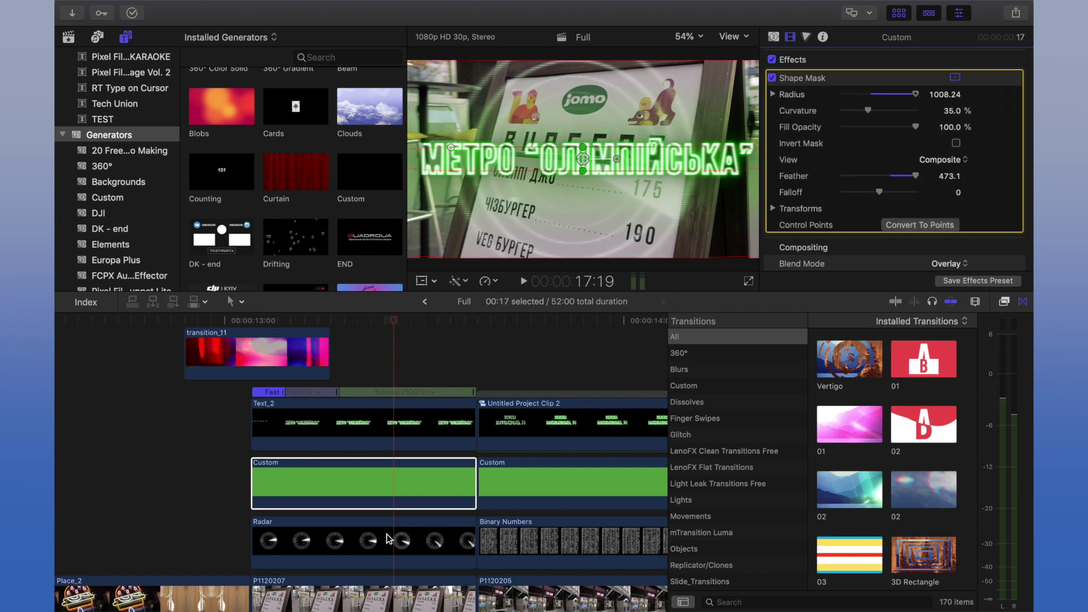
Select the Radar overlay clip at 13:05 to show its settings.
{"action": "scroll", "coordinate": [390, 475], "scroll_direction": "down", "scroll_amount": 2}
{"action": "scroll", "coordinate": [331, 375], "scroll_direction": "up", "scroll_amount": 3}
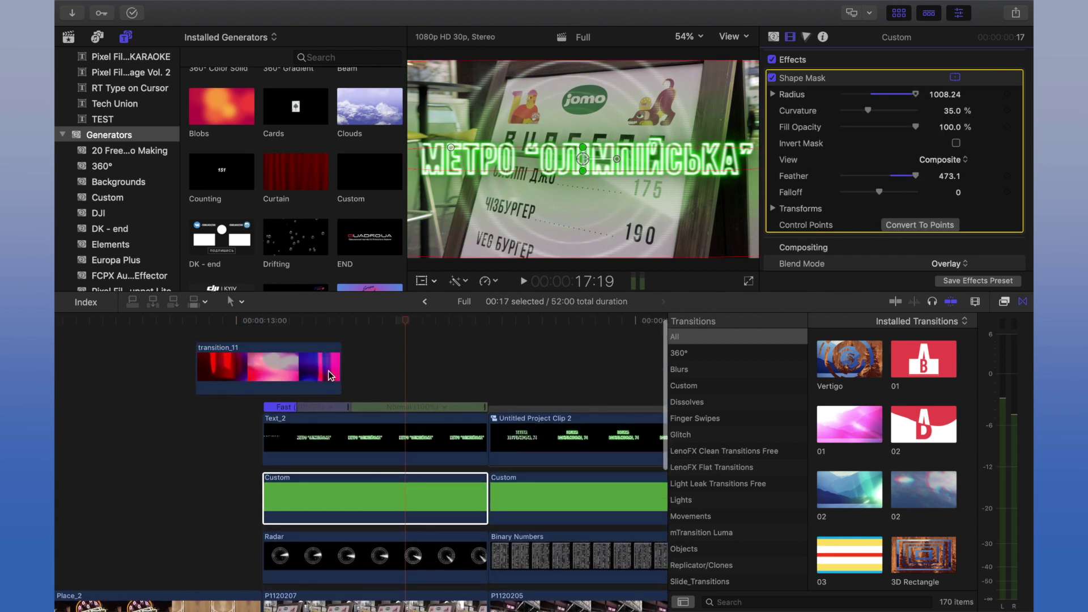
{"action": "left_click", "coordinate": [312, 334]}
{"action": "scroll", "coordinate": [393, 509], "scroll_direction": "down", "scroll_amount": 2}
{"action": "left_click", "coordinate": [393, 509]}
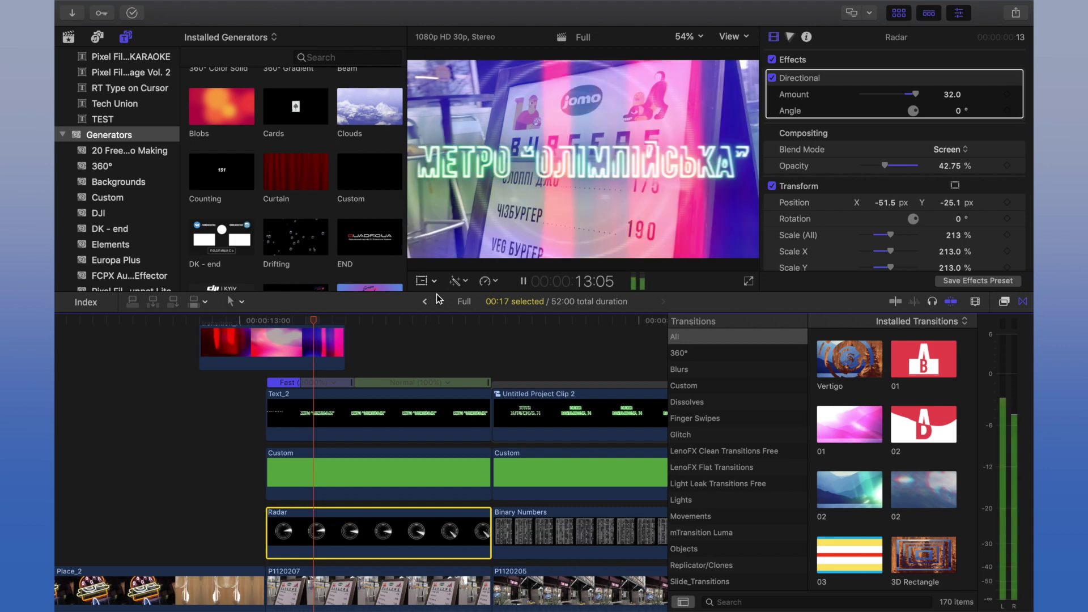
Delete the Radar overlay, undo to restore it, and step the playhead to 13:13.
{"action": "key", "text": "Delete"}
{"action": "key", "text": "ctrl+z"}
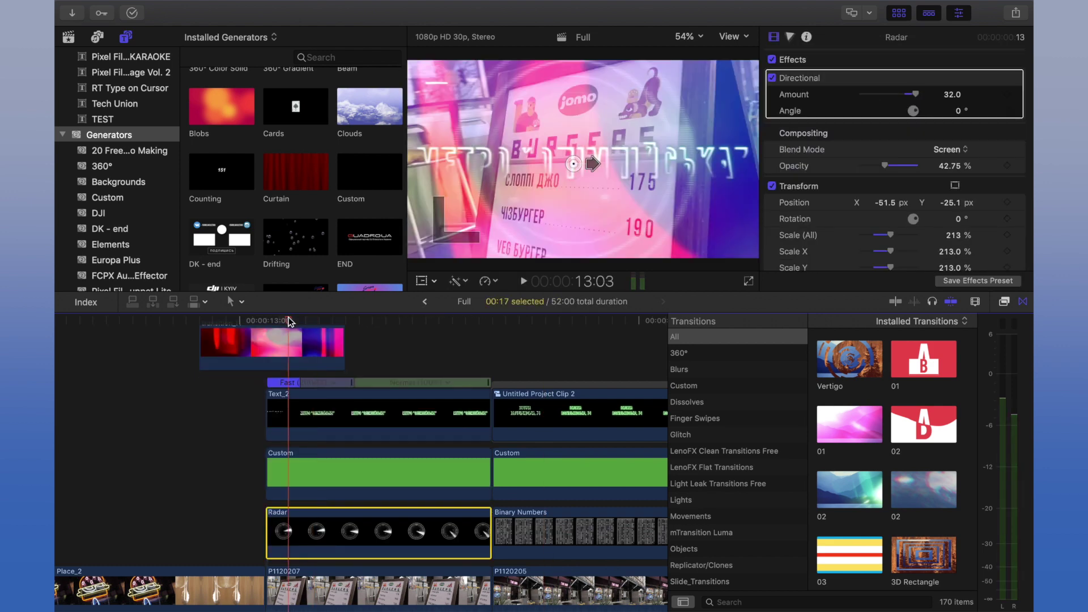
{"action": "scroll", "coordinate": [226, 348], "scroll_direction": "left", "scroll_amount": 3}
{"action": "left_click", "coordinate": [363, 321]}
{"action": "key", "text": "shift+Right"}
{"action": "key", "text": "Right"}
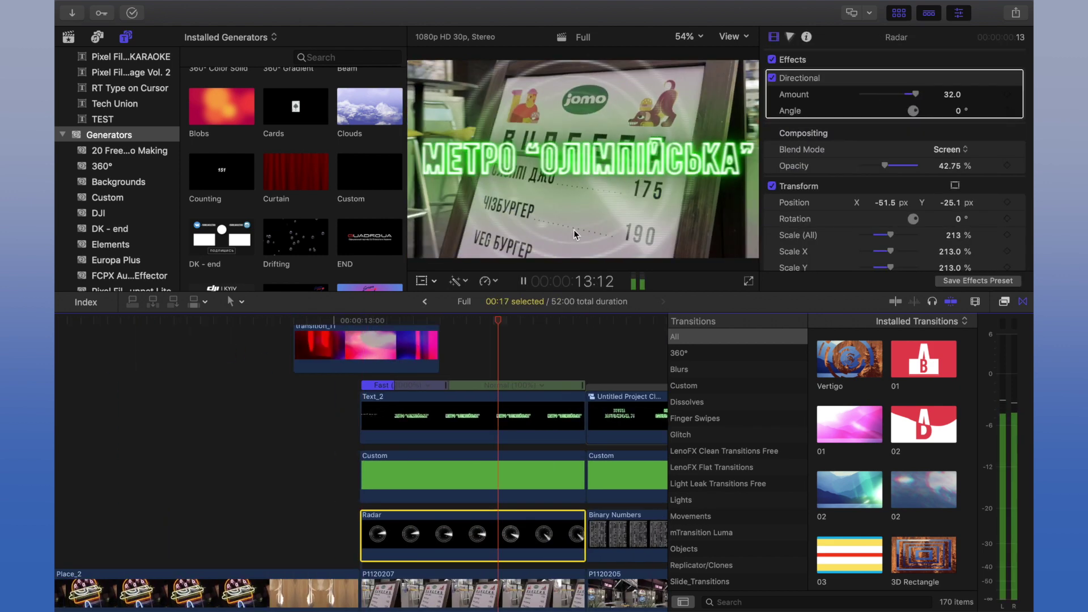
Check the playhead at 14:13 and 14:03, select transition_11, and play the overlays from 13:02.
{"action": "scroll", "coordinate": [457, 378], "scroll_direction": "up", "scroll_amount": 3}
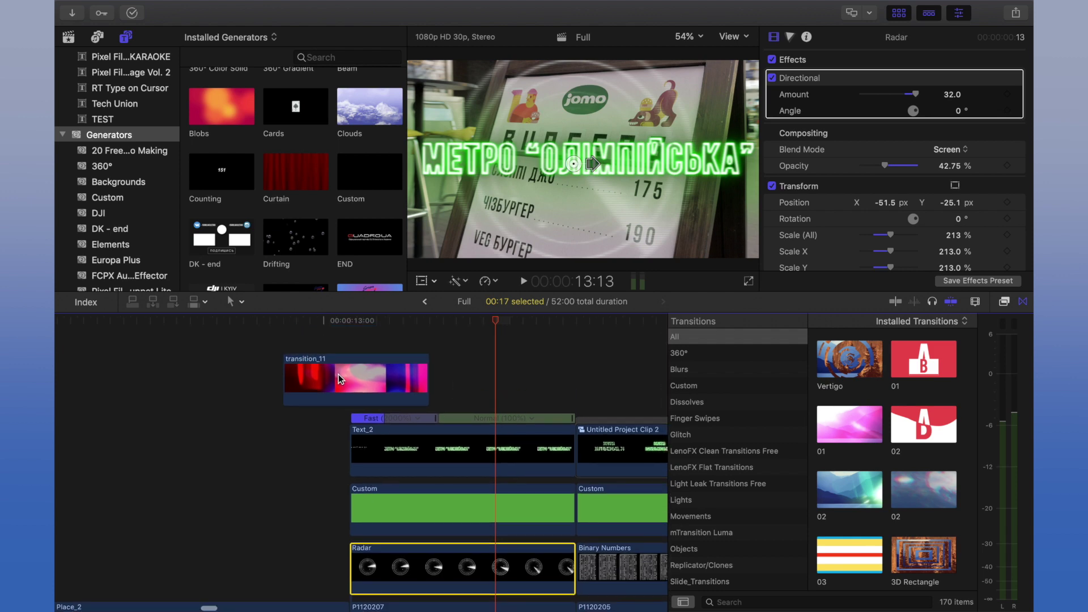
{"action": "scroll", "coordinate": [339, 374], "scroll_direction": "right", "scroll_amount": 5}
{"action": "scroll", "coordinate": [338, 374], "scroll_direction": "down", "scroll_amount": 2}
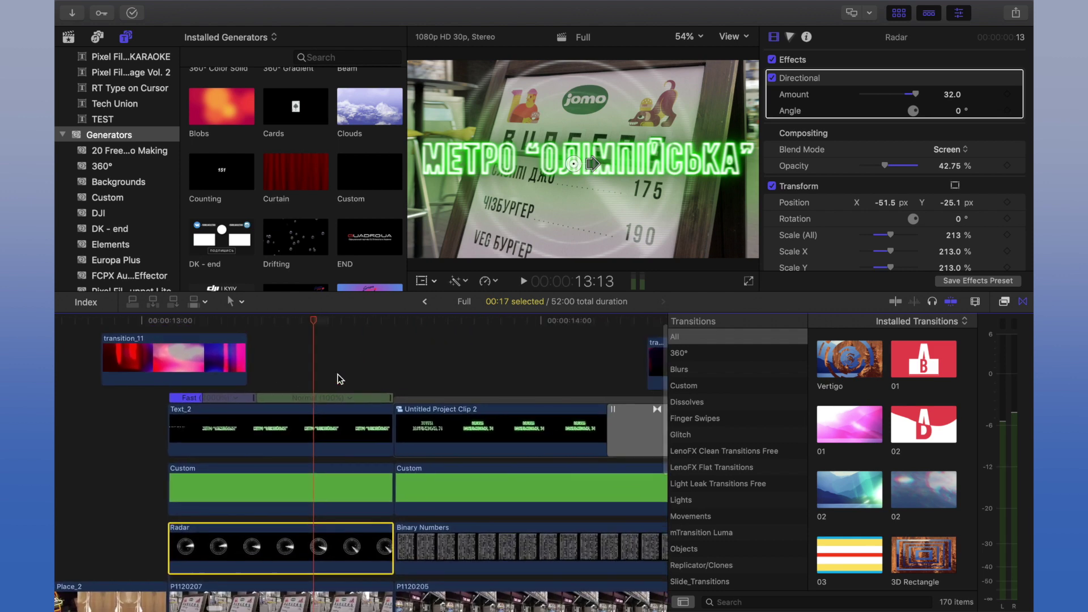
{"action": "left_click", "coordinate": [487, 346]}
{"action": "key", "text": "Down"}
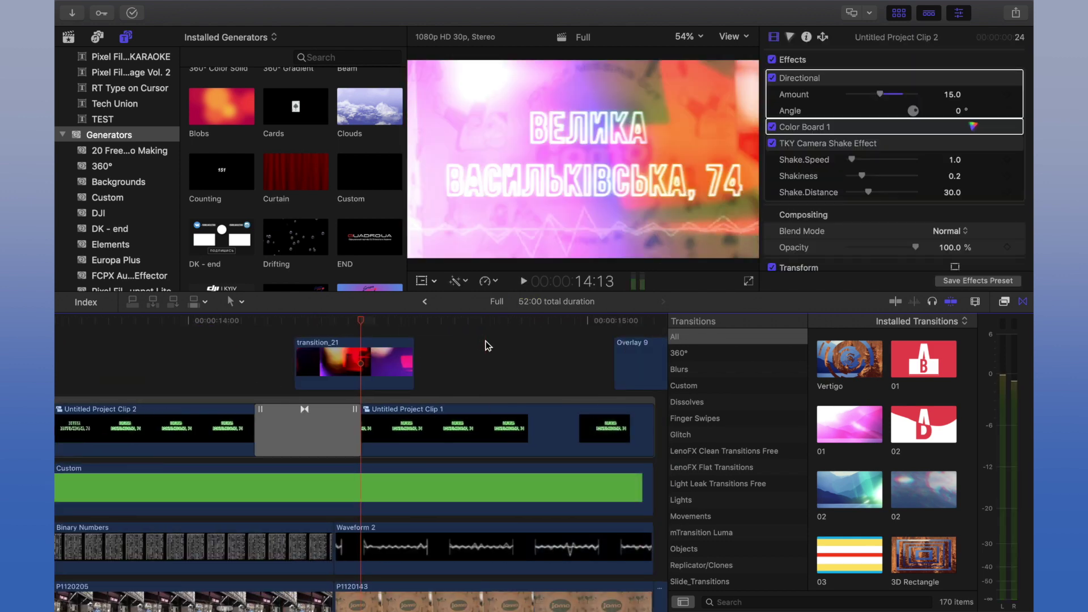
{"action": "key", "text": "Up"}
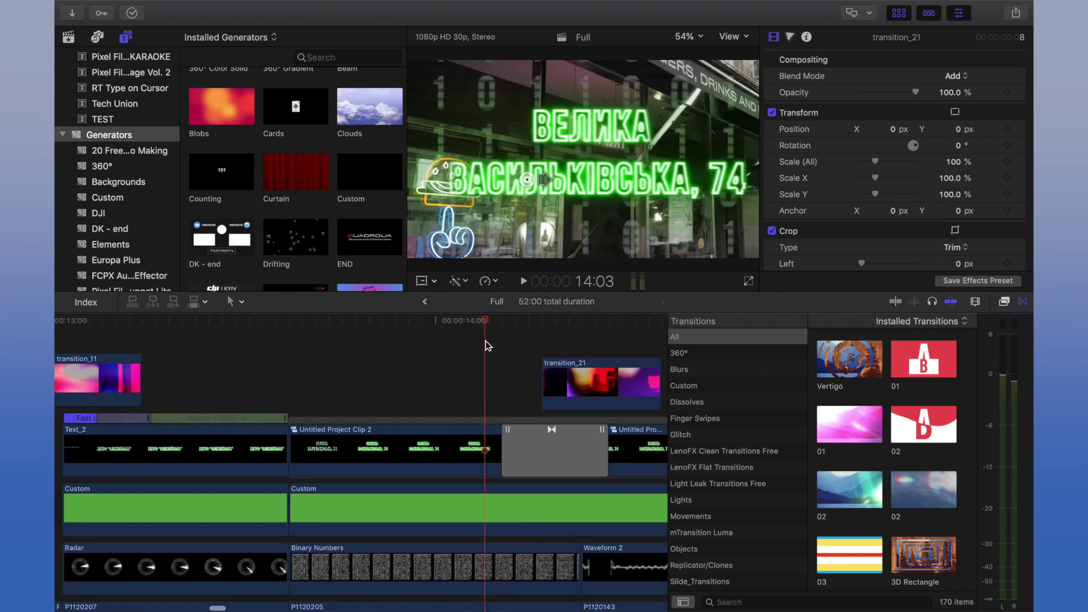
{"action": "scroll", "coordinate": [486, 343], "scroll_direction": "left", "scroll_amount": 6}
{"action": "scroll", "coordinate": [486, 342], "scroll_direction": "down", "scroll_amount": 1}
{"action": "left_click", "coordinate": [302, 357]}
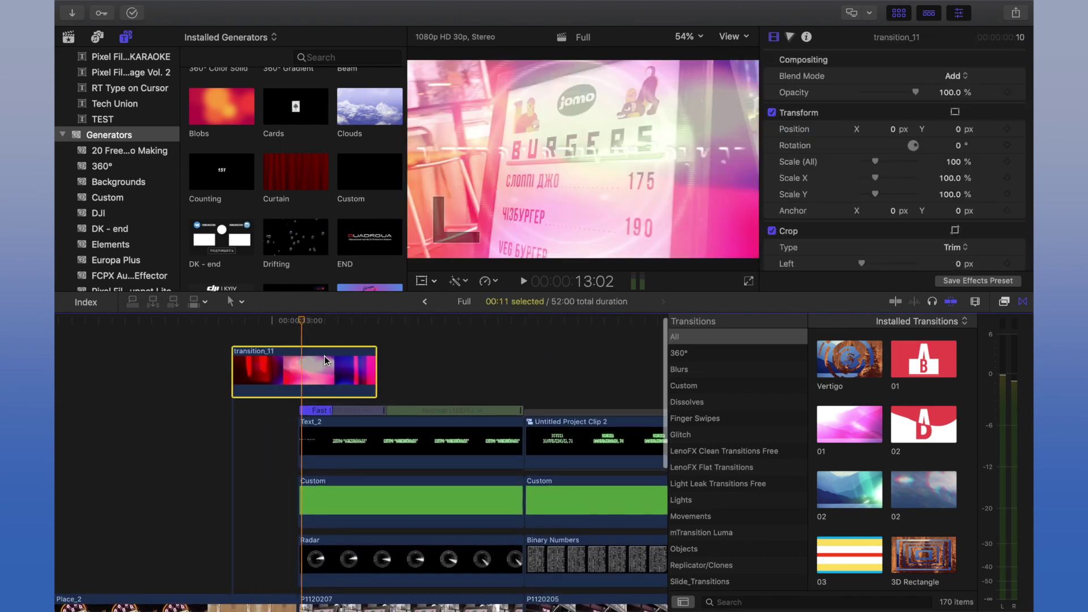
{"action": "scroll", "coordinate": [331, 363], "scroll_direction": "right", "scroll_amount": 3}
{"action": "key", "text": "space"}
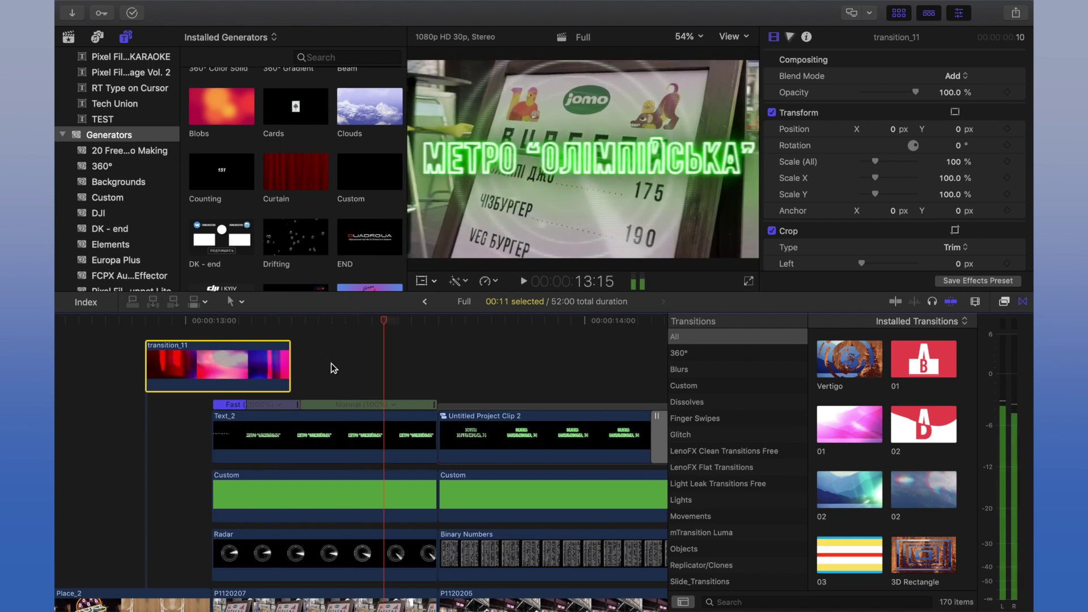
Scrub the МЕТРО section from 13:05 to 13:25 and select the Binary Numbers clip to check its settings.
{"action": "scroll", "coordinate": [331, 367], "scroll_direction": "right", "scroll_amount": 4}
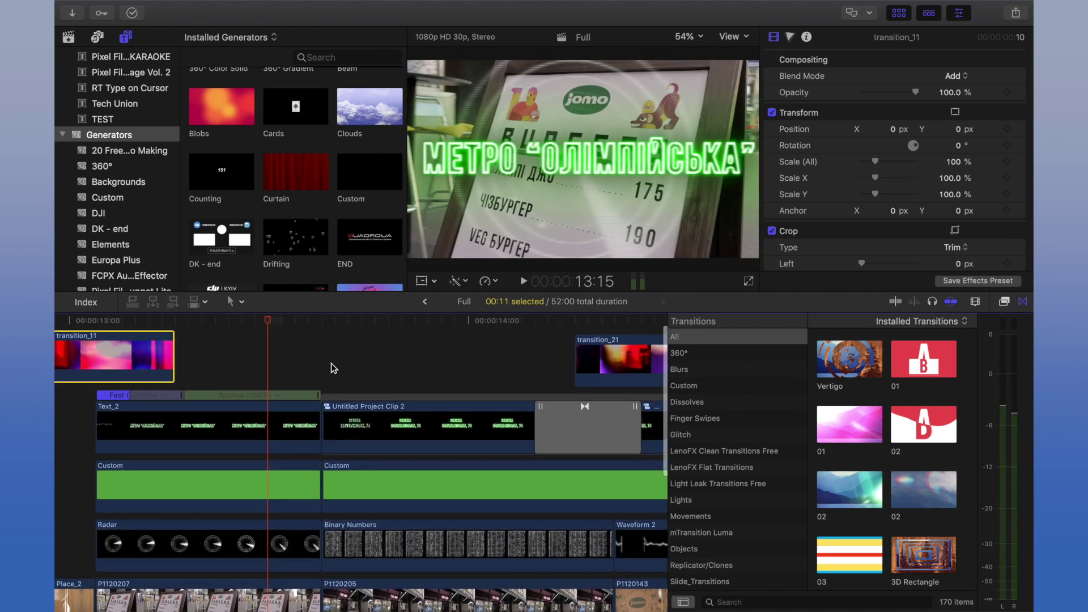
{"action": "left_click", "coordinate": [100, 323]}
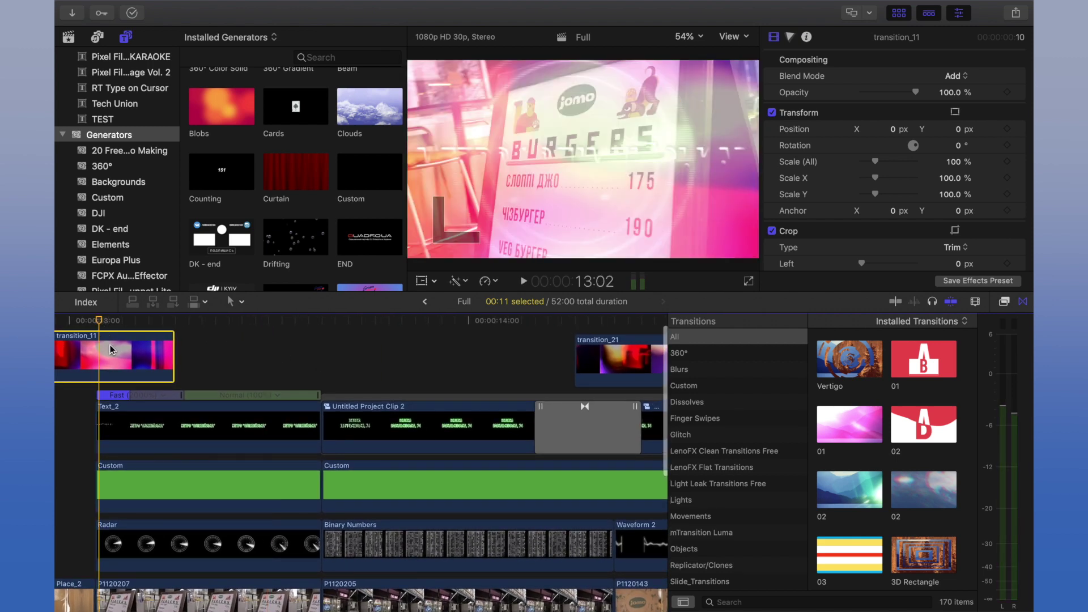
{"action": "left_click", "coordinate": [240, 334]}
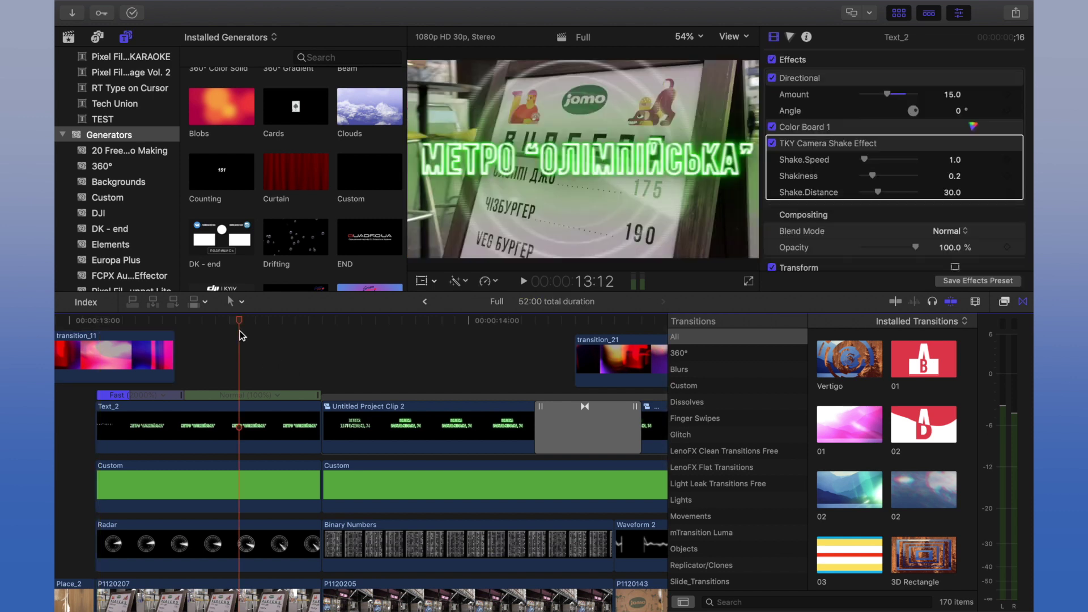
{"action": "mouse_move", "coordinate": [240, 332]}
{"action": "left_mouse_down"}
{"action": "mouse_move", "coordinate": [136, 329]}
{"action": "mouse_move", "coordinate": [256, 337]}
{"action": "left_mouse_up"}
{"action": "left_click", "coordinate": [264, 553]}
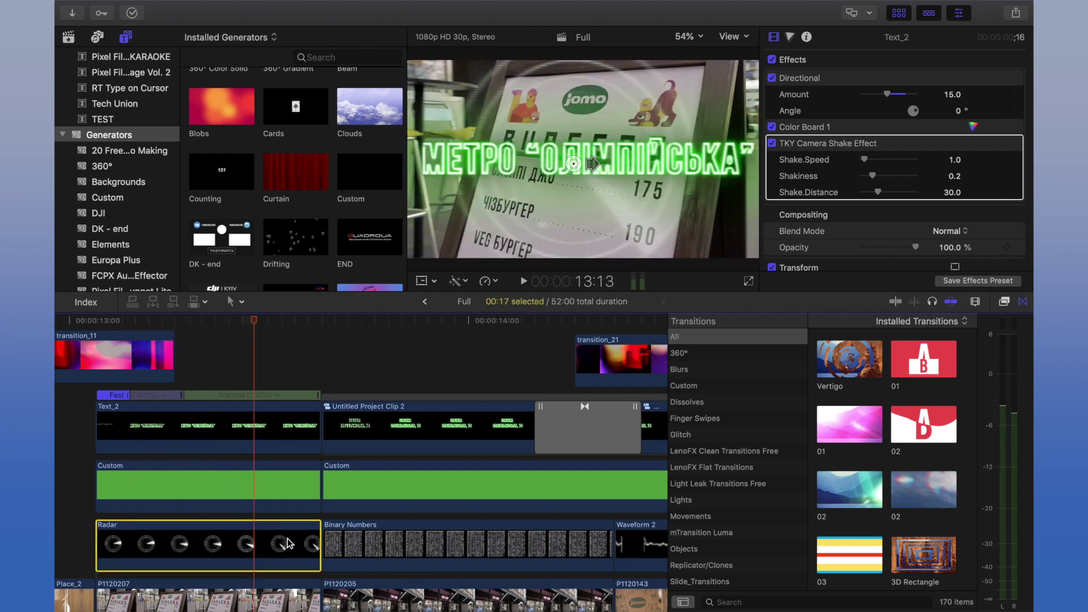
{"action": "key", "text": "super+minus"}
{"action": "key", "text": "super+minus"}
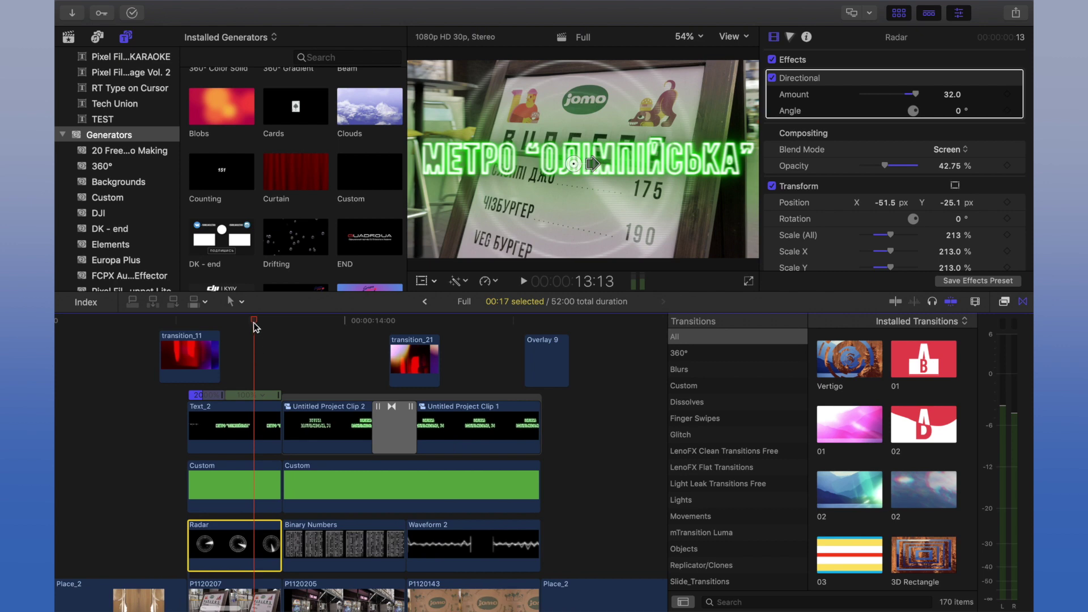
{"action": "left_click_drag", "start_coordinate": [236, 321], "coordinate": [343, 325]}
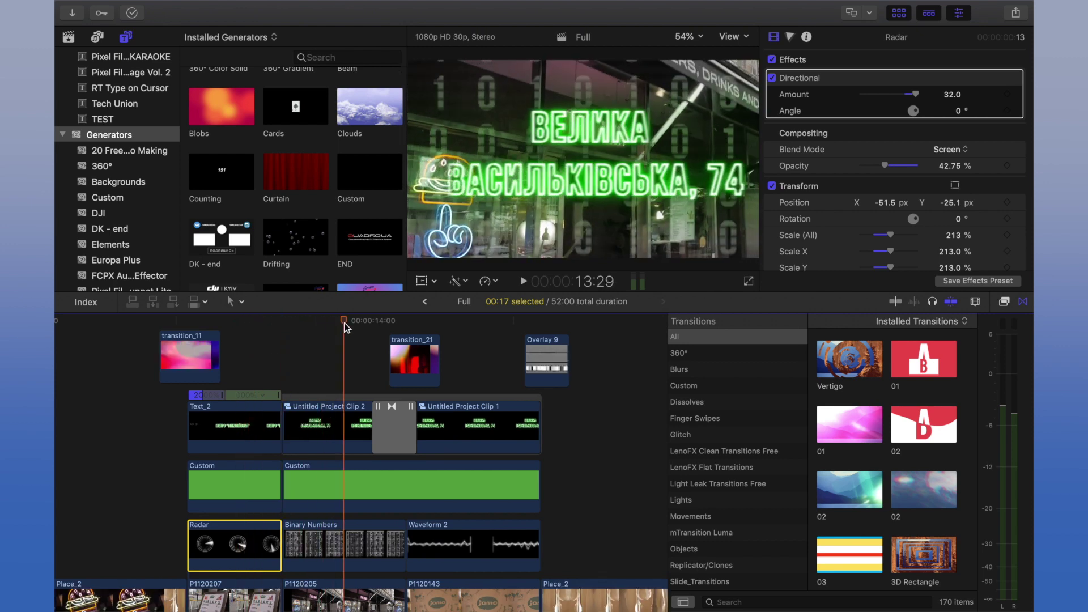
{"action": "left_click", "coordinate": [311, 549]}
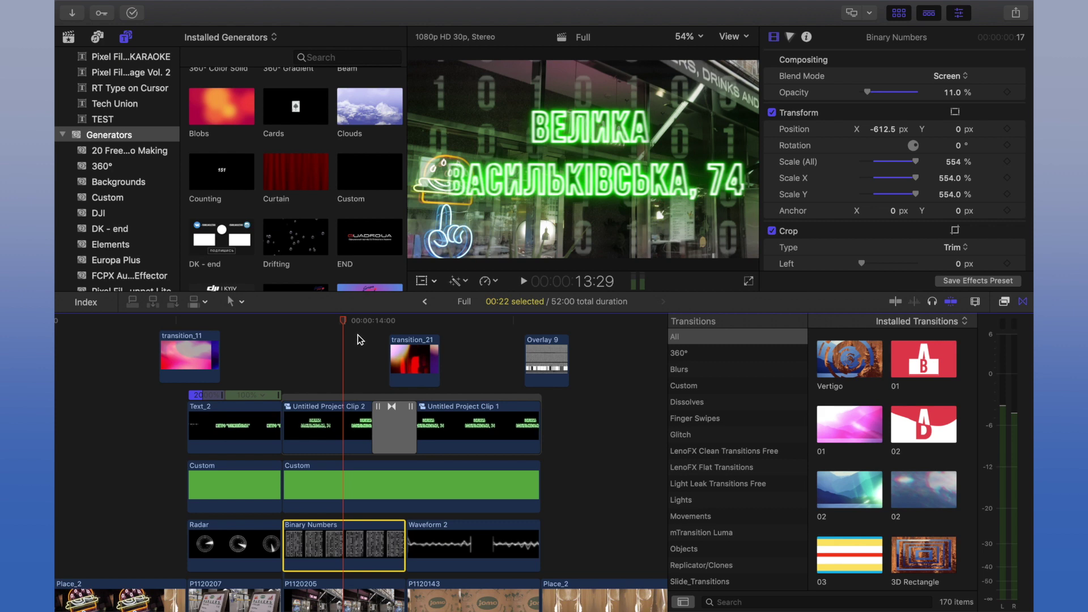
Move the playhead to 14:24 and select the Waveform 2 clip.
{"action": "key", "text": "ctrl+space"}
{"action": "scroll", "coordinate": [358, 335], "scroll_direction": "down", "scroll_amount": 1}
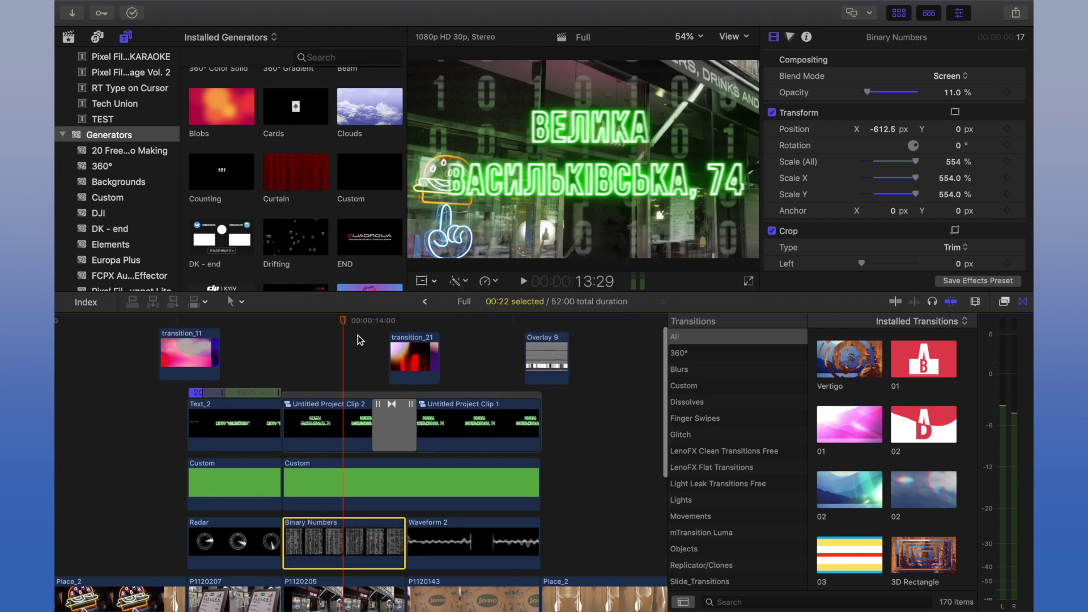
{"action": "scroll", "coordinate": [358, 335], "scroll_direction": "down", "scroll_amount": 3}
{"action": "left_click_drag", "start_coordinate": [344, 325], "coordinate": [468, 335]}
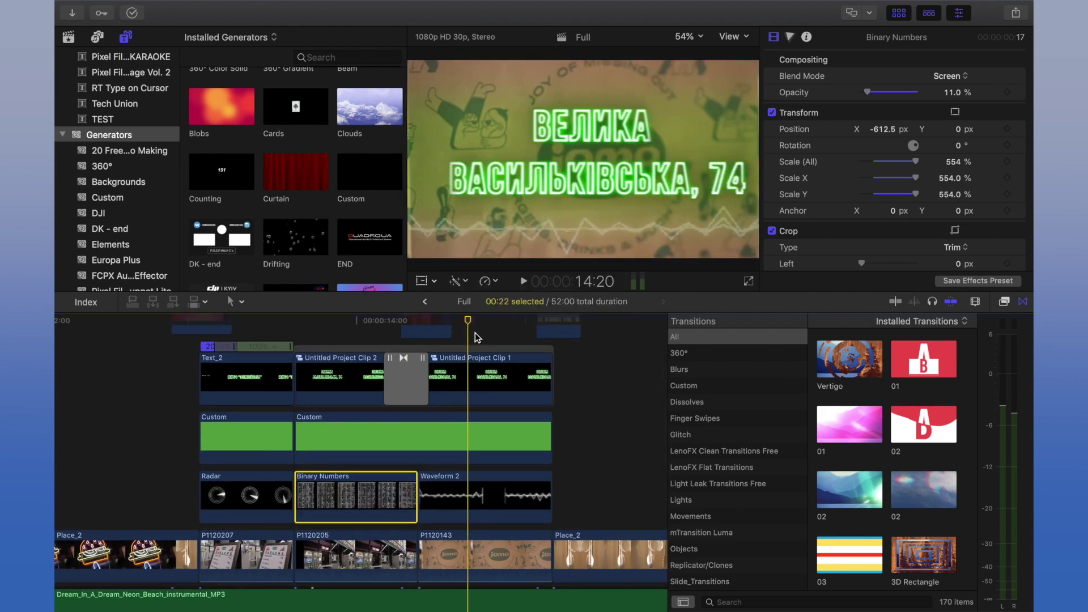
{"action": "left_click", "coordinate": [496, 326]}
{"action": "left_click", "coordinate": [502, 480]}
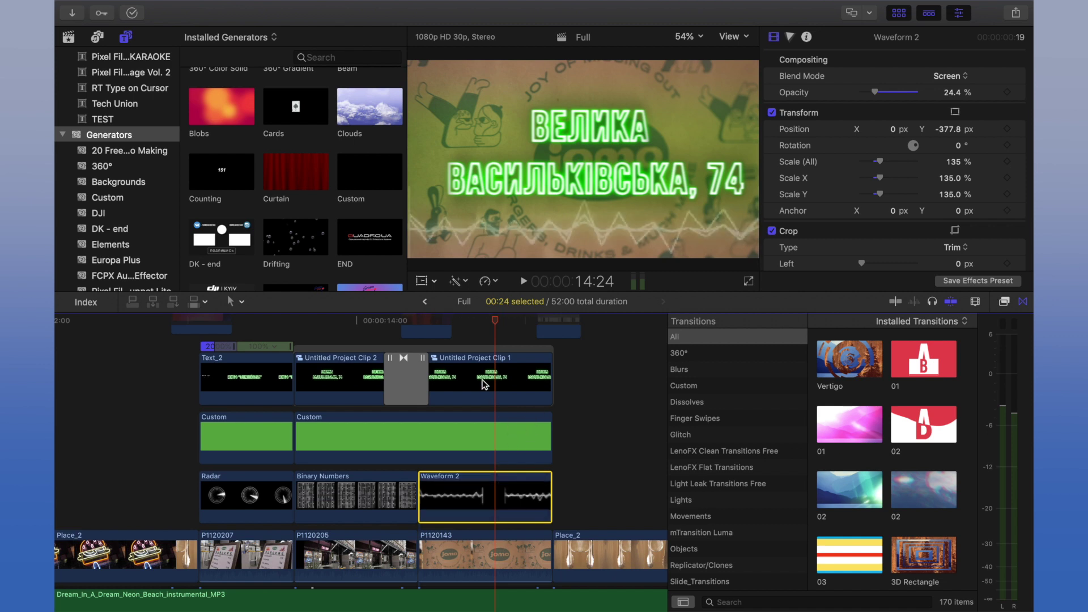
Select P1120143, check its Color and Video inspector settings, and scrub ahead to 15:02.
{"action": "key", "text": "Left"}
{"action": "key", "text": "Left"}
{"action": "key", "text": "Left"}
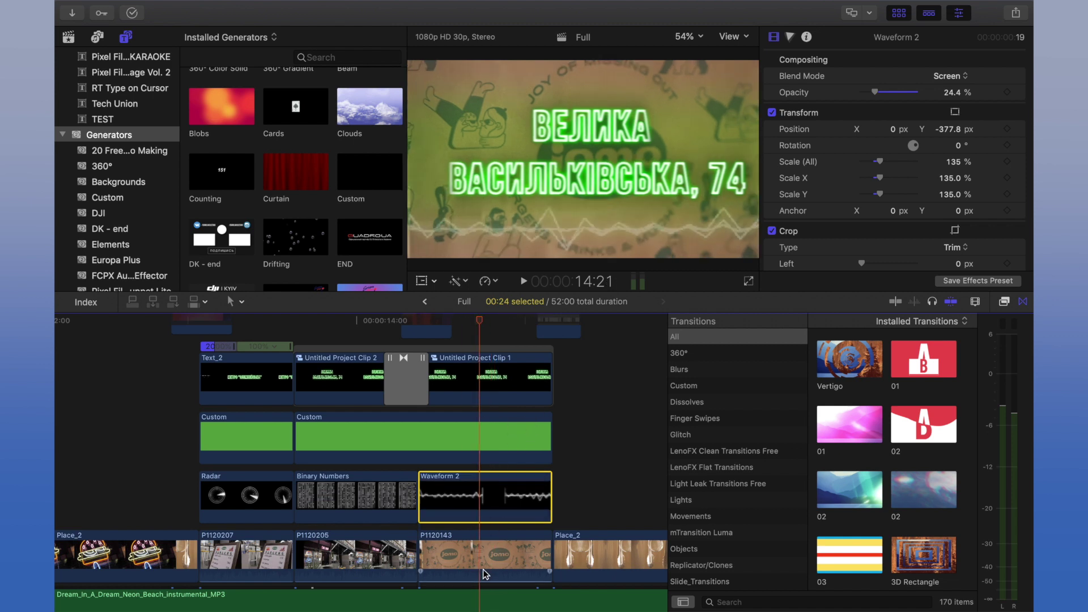
{"action": "left_click", "coordinate": [497, 551]}
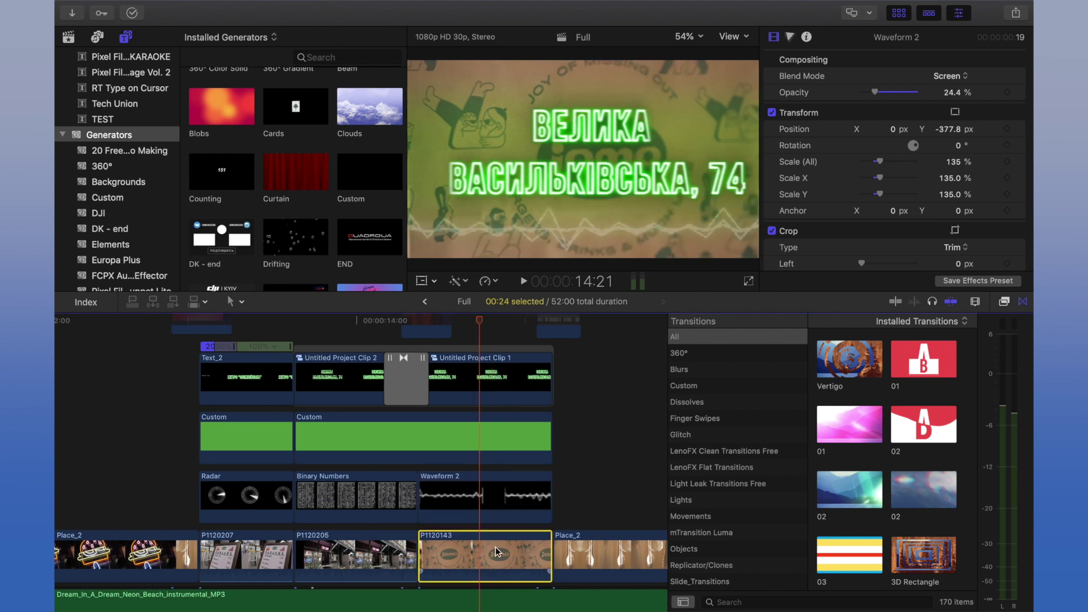
{"action": "left_click", "coordinate": [791, 36]}
{"action": "left_click", "coordinate": [774, 38]}
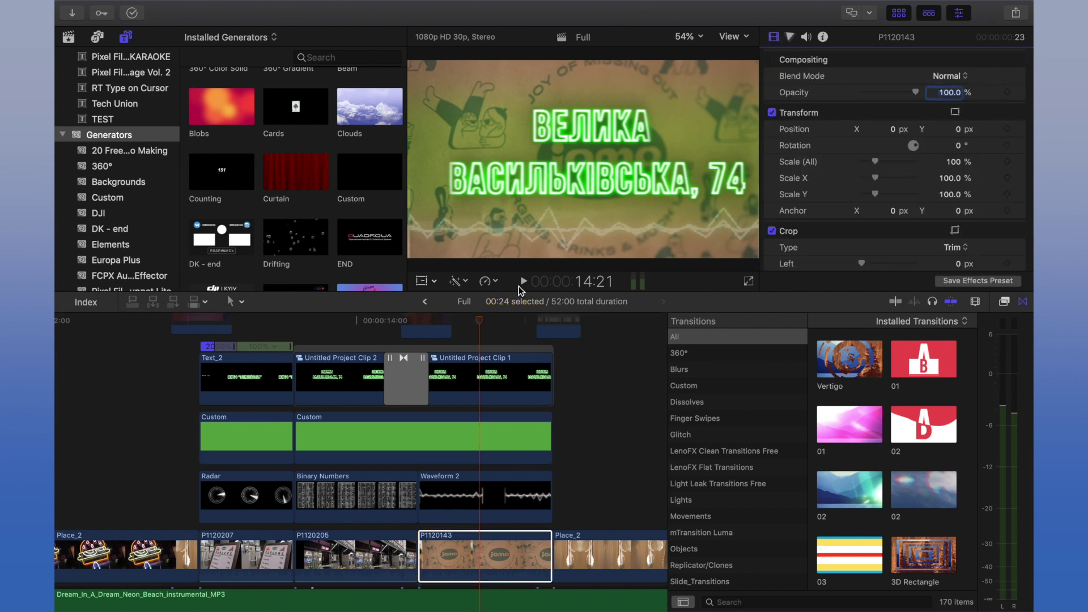
{"action": "left_click", "coordinate": [468, 324]}
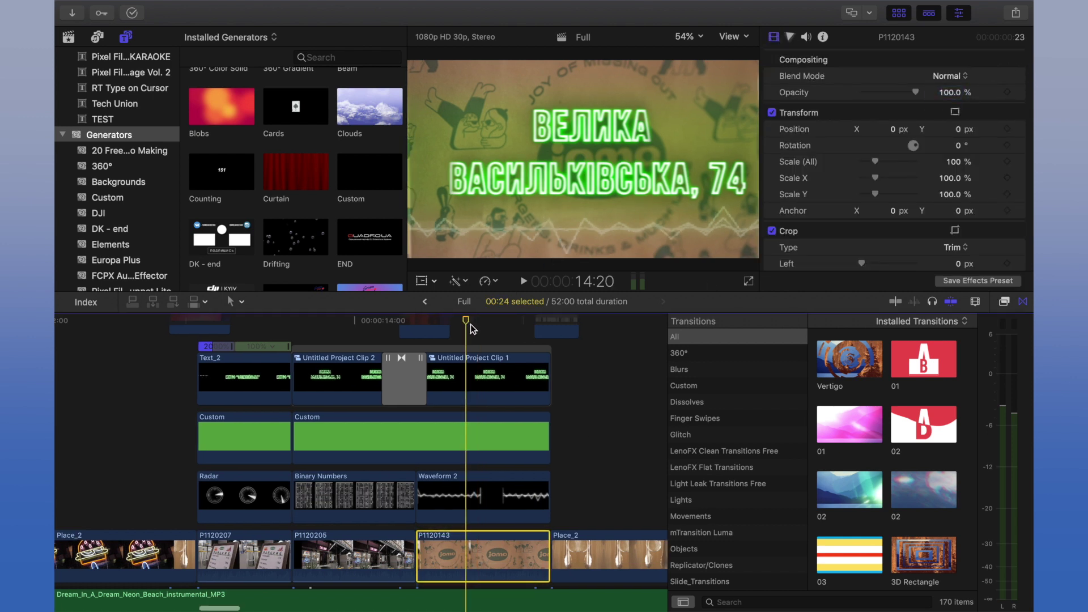
{"action": "scroll", "coordinate": [414, 326], "scroll_direction": "right", "scroll_amount": 3}
{"action": "scroll", "coordinate": [370, 324], "scroll_direction": "up", "scroll_amount": 3}
{"action": "left_click_drag", "start_coordinate": [370, 324], "coordinate": [453, 324]}
Set the Overlay 9 clip to Screen blending and scrub through it from 15:05 to 15:12.
{"action": "left_click", "coordinate": [459, 380]}
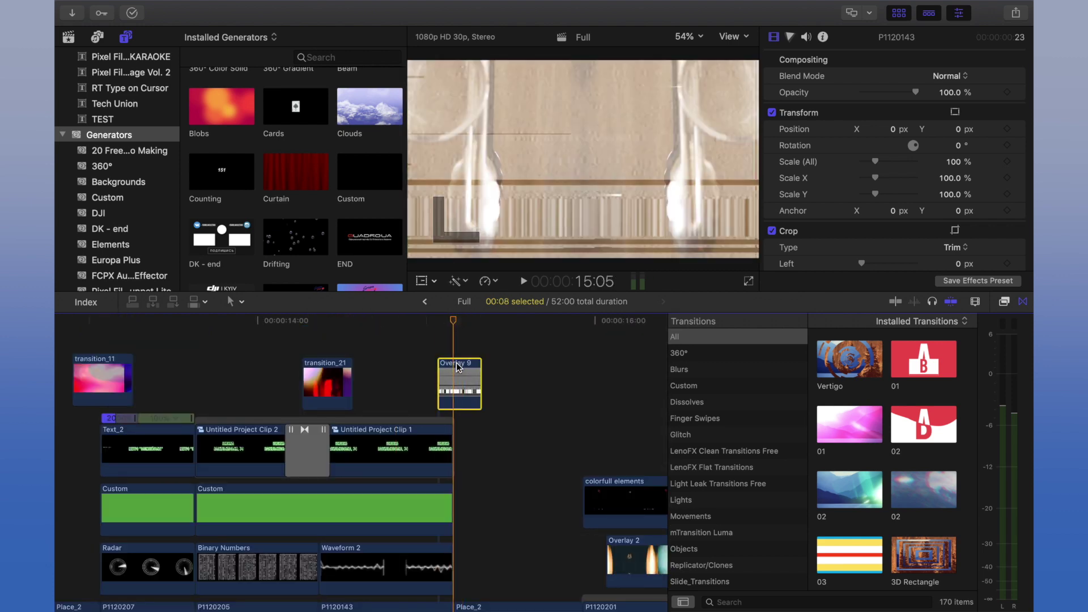
{"action": "left_click", "coordinate": [941, 77]}
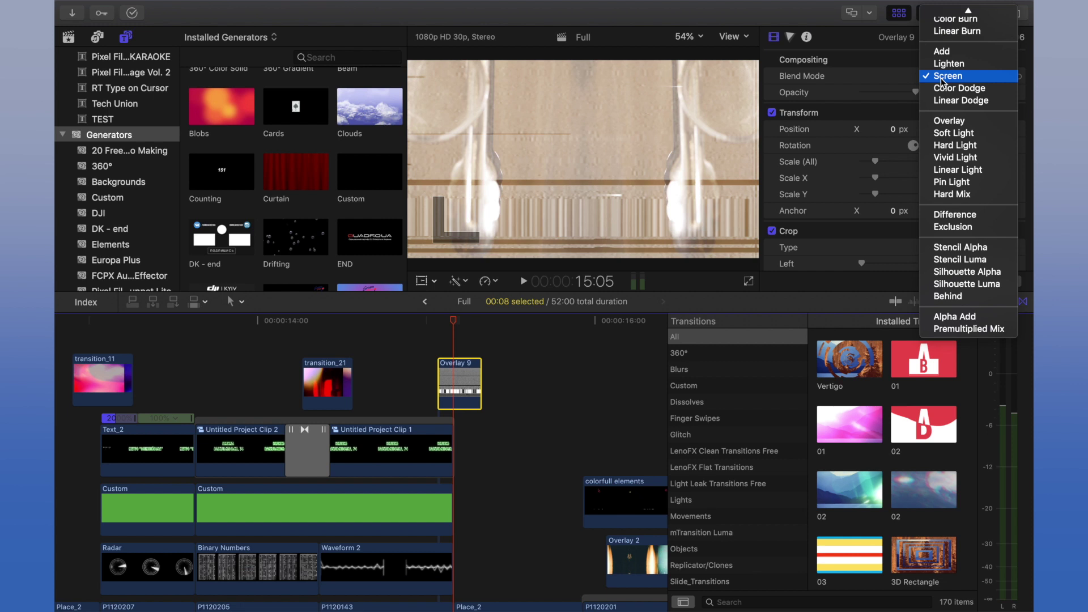
{"action": "left_click", "coordinate": [941, 77]}
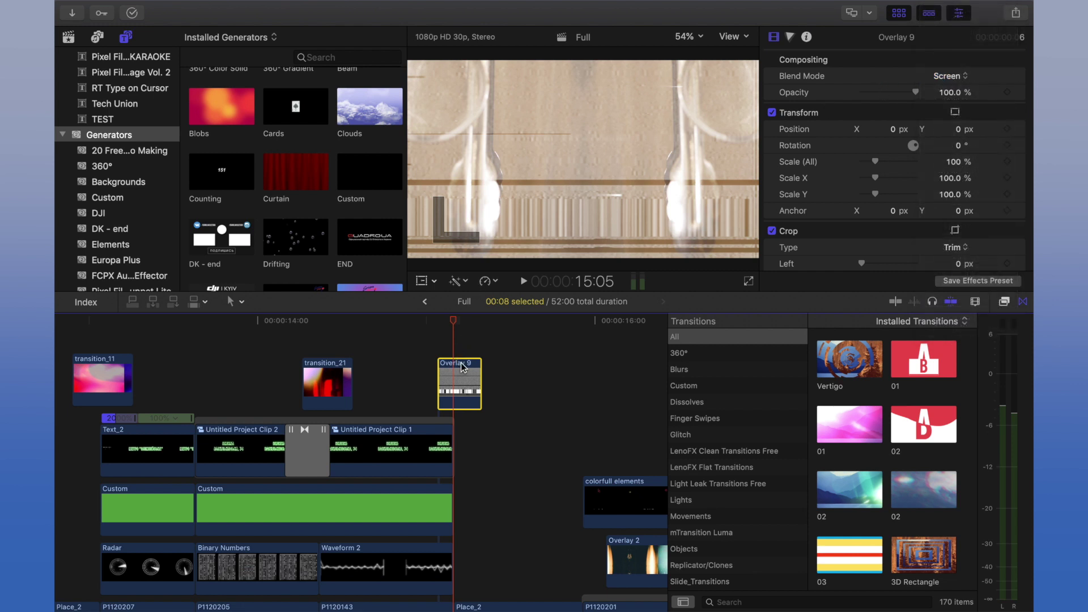
{"action": "scroll", "coordinate": [462, 366], "scroll_direction": "right", "scroll_amount": 5}
{"action": "scroll", "coordinate": [462, 366], "scroll_direction": "down", "scroll_amount": 2}
{"action": "mouse_move", "coordinate": [354, 321]}
{"action": "left_mouse_down"}
{"action": "mouse_move", "coordinate": [591, 318]}
{"action": "mouse_move", "coordinate": [570, 310]}
{"action": "left_mouse_up"}
Select the colorfull elements clip and toggle its Black & White effect off and back on.
{"action": "left_click", "coordinate": [585, 462]}
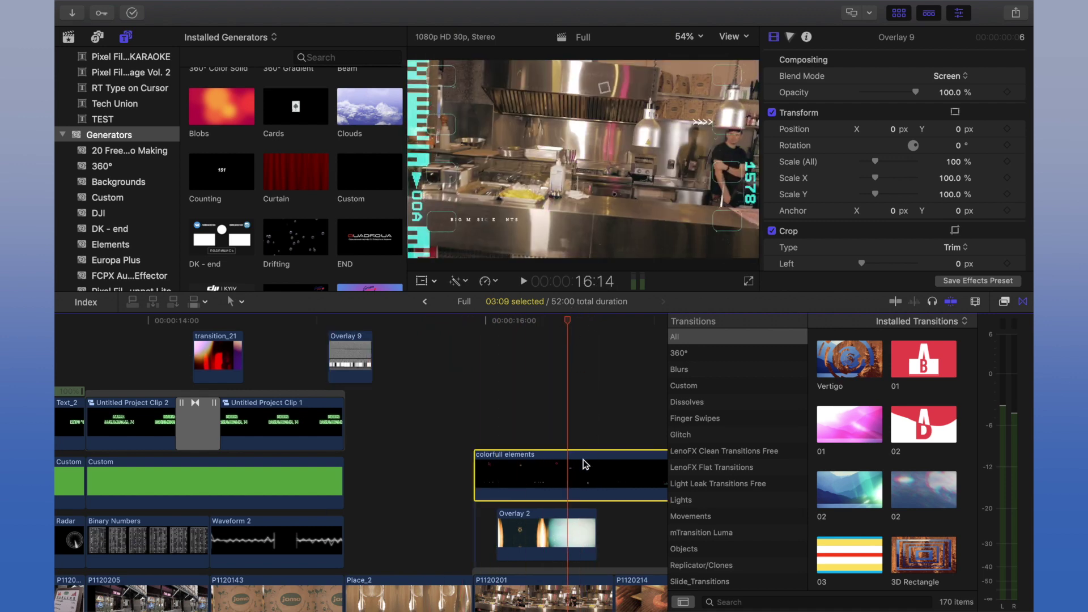
{"action": "scroll", "coordinate": [584, 460], "scroll_direction": "right", "scroll_amount": 10}
{"action": "scroll", "coordinate": [583, 460], "scroll_direction": "down", "scroll_amount": 3}
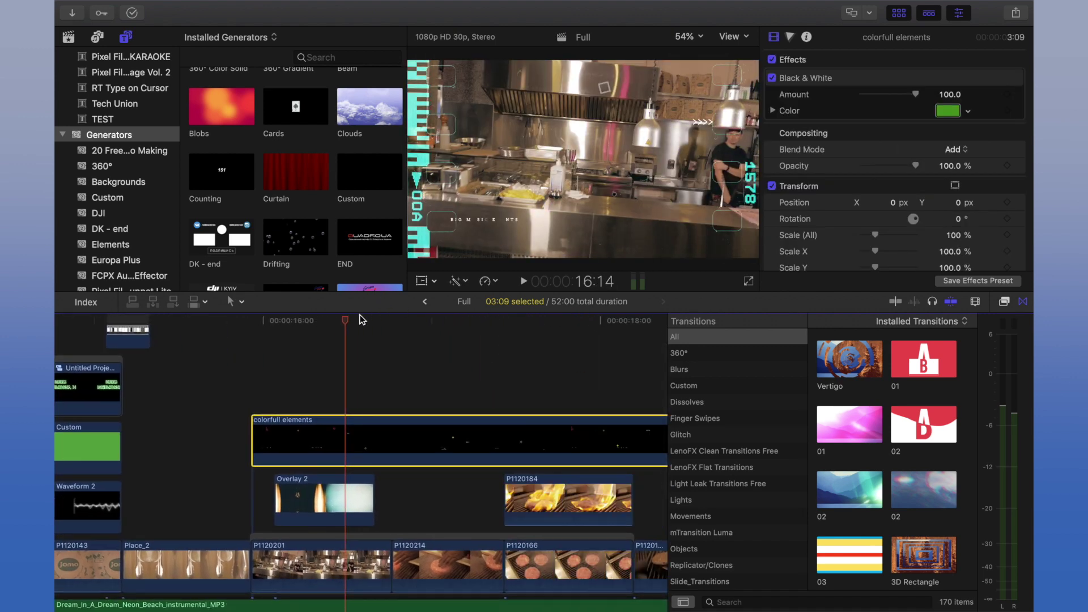
{"action": "left_click_drag", "start_coordinate": [359, 319], "coordinate": [458, 326]}
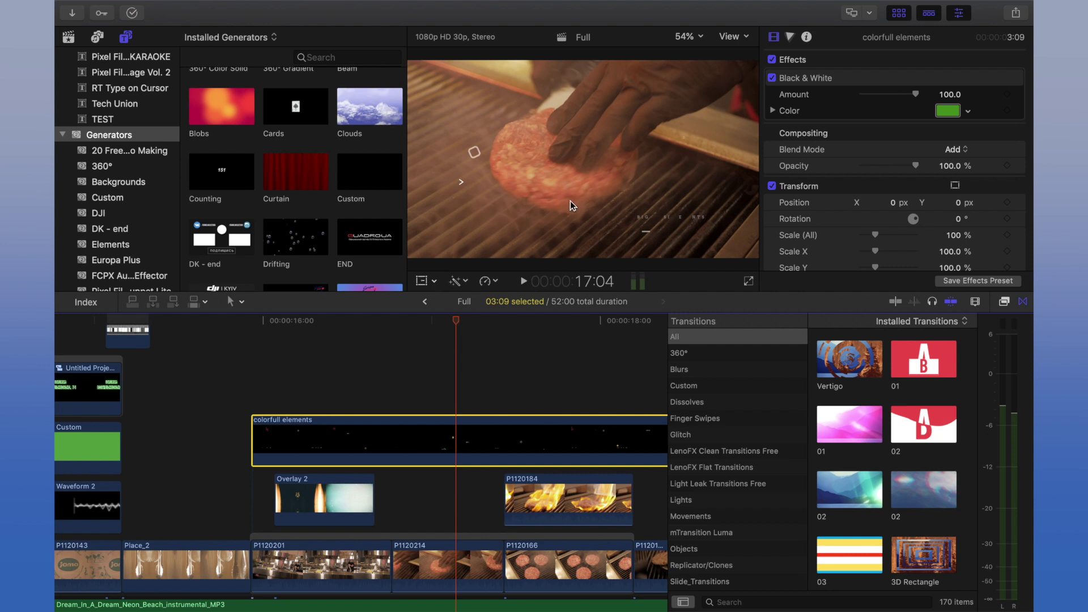
{"action": "left_click", "coordinate": [772, 78]}
{"action": "left_click", "coordinate": [772, 78]}
Play the Overlay 2 section from its start, then reselect colorfull elements and bring up its blend modes.
{"action": "left_click", "coordinate": [339, 381]}
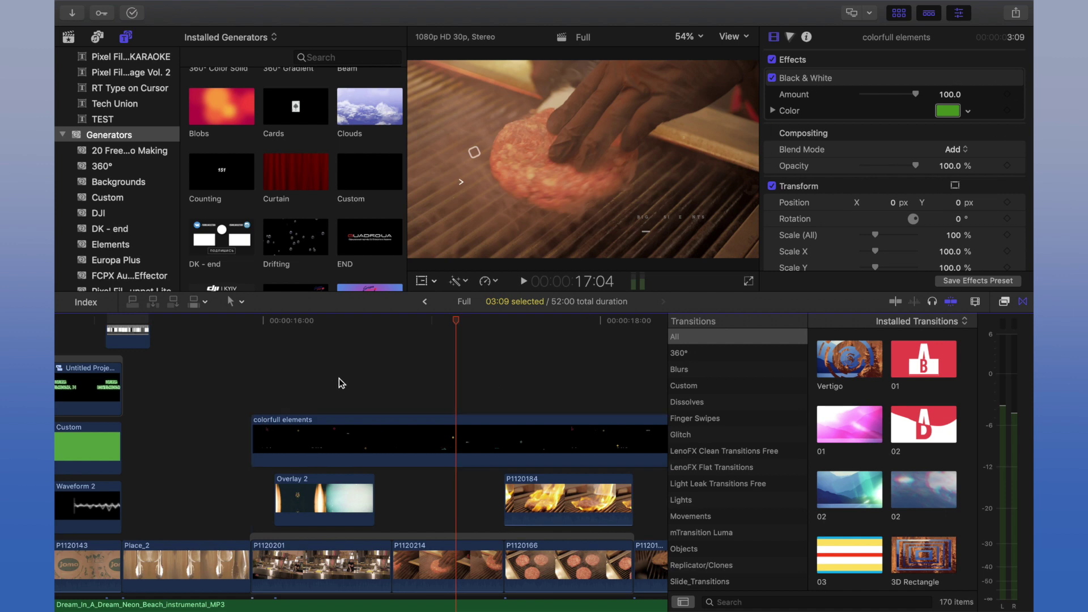
{"action": "key", "text": "c"}
{"action": "left_click_drag", "start_coordinate": [338, 321], "coordinate": [274, 322]}
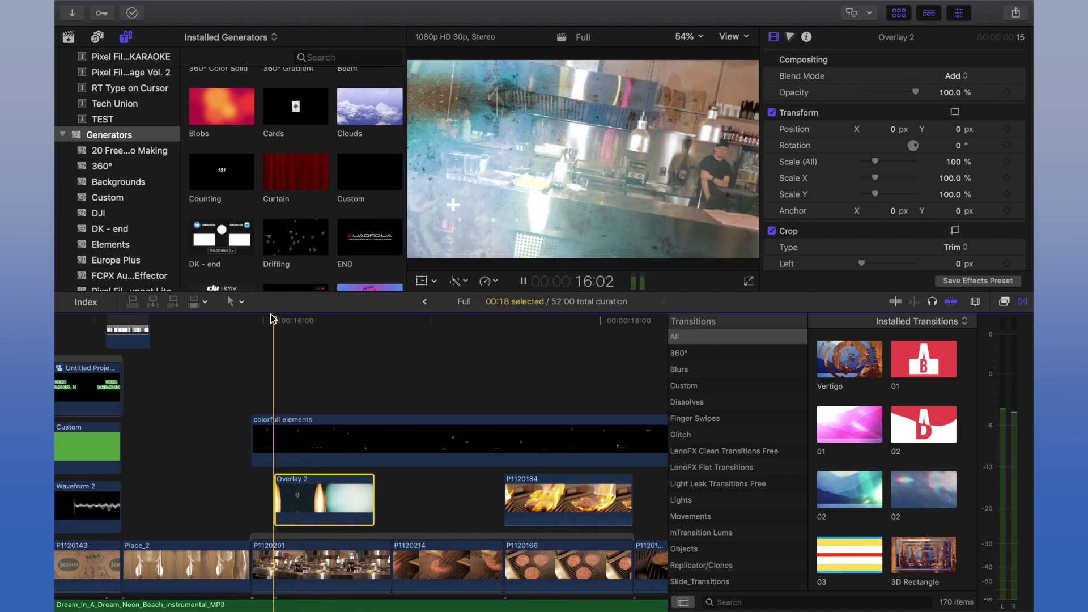
{"action": "key", "text": "space"}
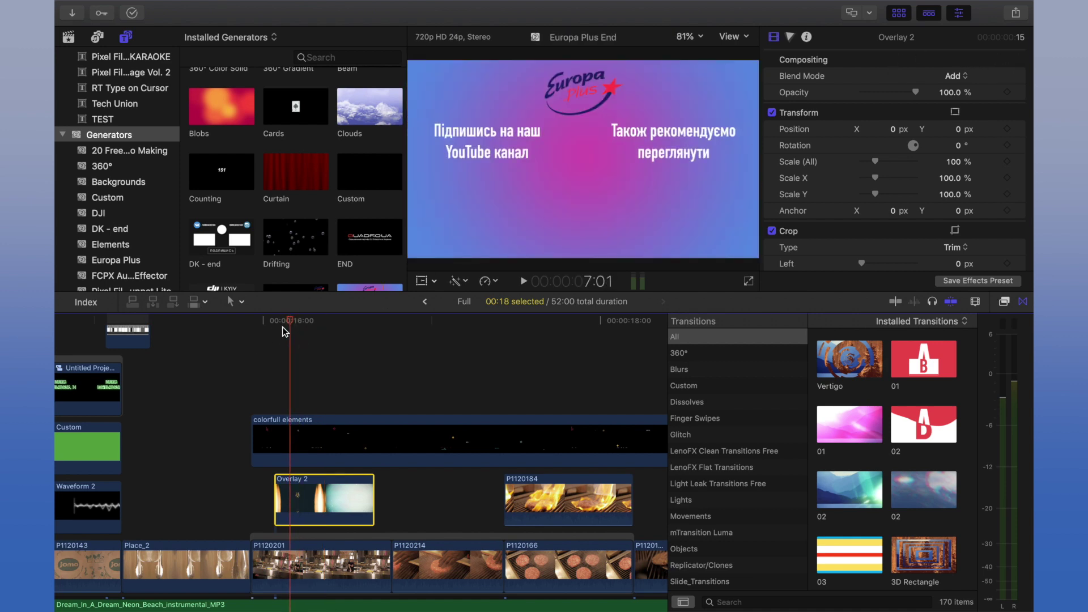
{"action": "left_click", "coordinate": [304, 364]}
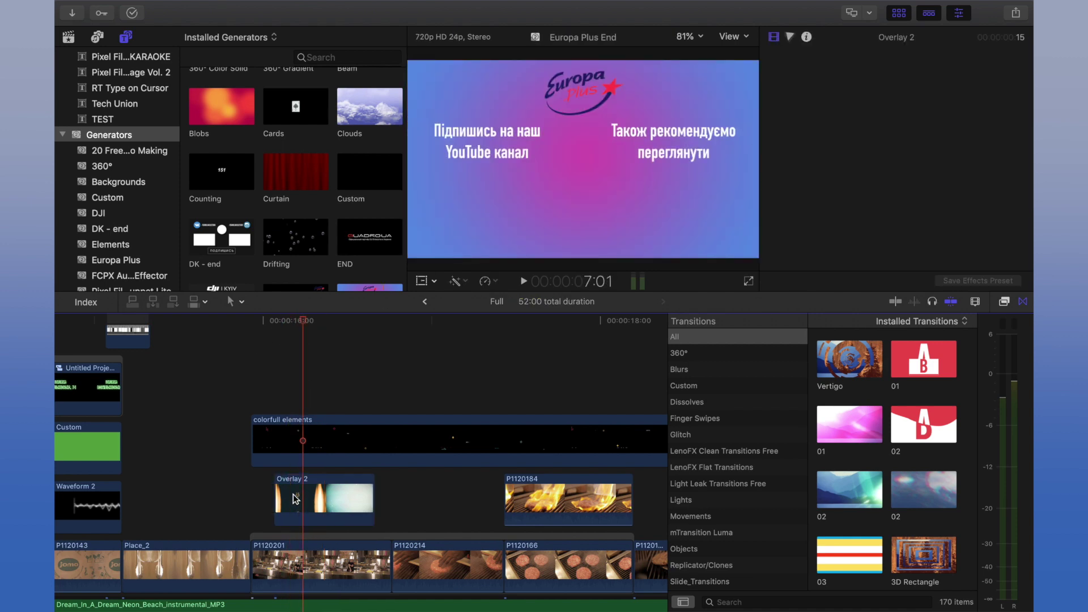
{"action": "left_click", "coordinate": [292, 443]}
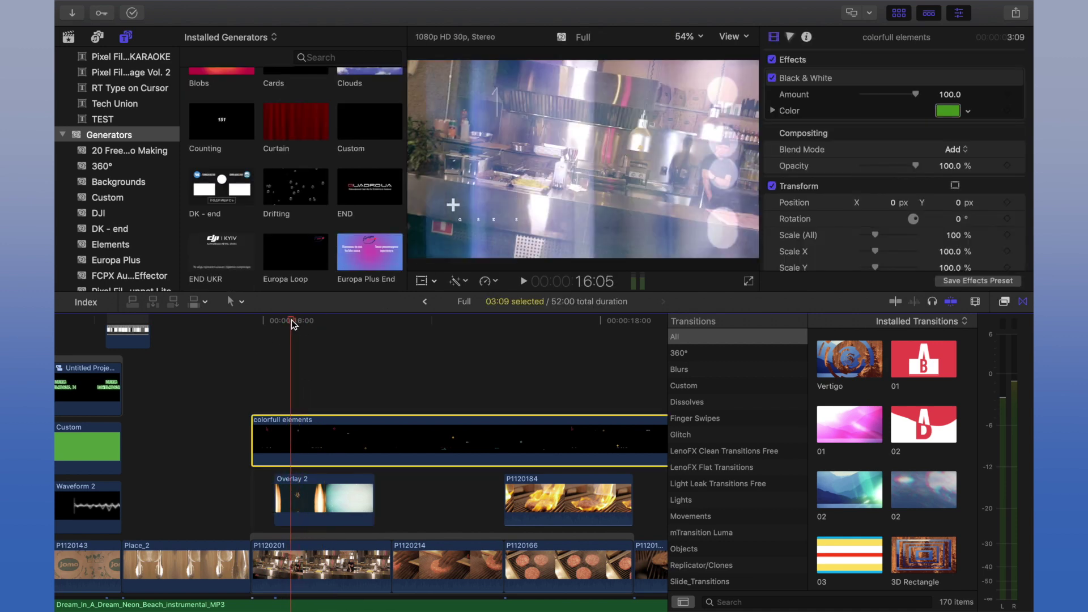
{"action": "left_click", "coordinate": [924, 152]}
Switch the Overlay 2 light-leak clip's blend mode to Normal, then to Screen.
{"action": "left_click", "coordinate": [342, 494]}
{"action": "left_click", "coordinate": [342, 493]}
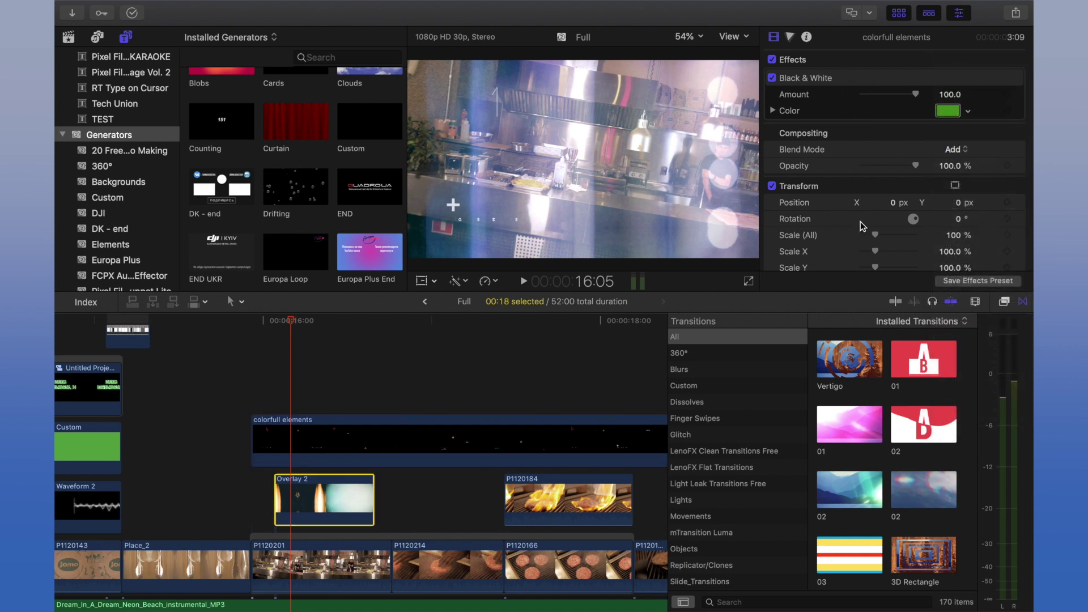
{"action": "left_click", "coordinate": [961, 76]}
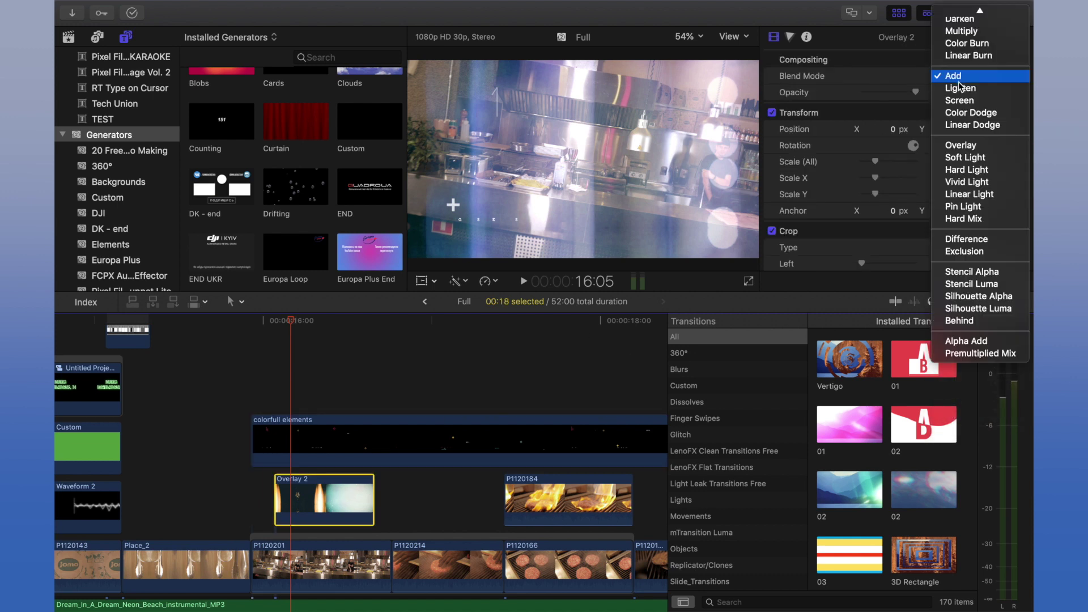
{"action": "left_click", "coordinate": [951, 17]}
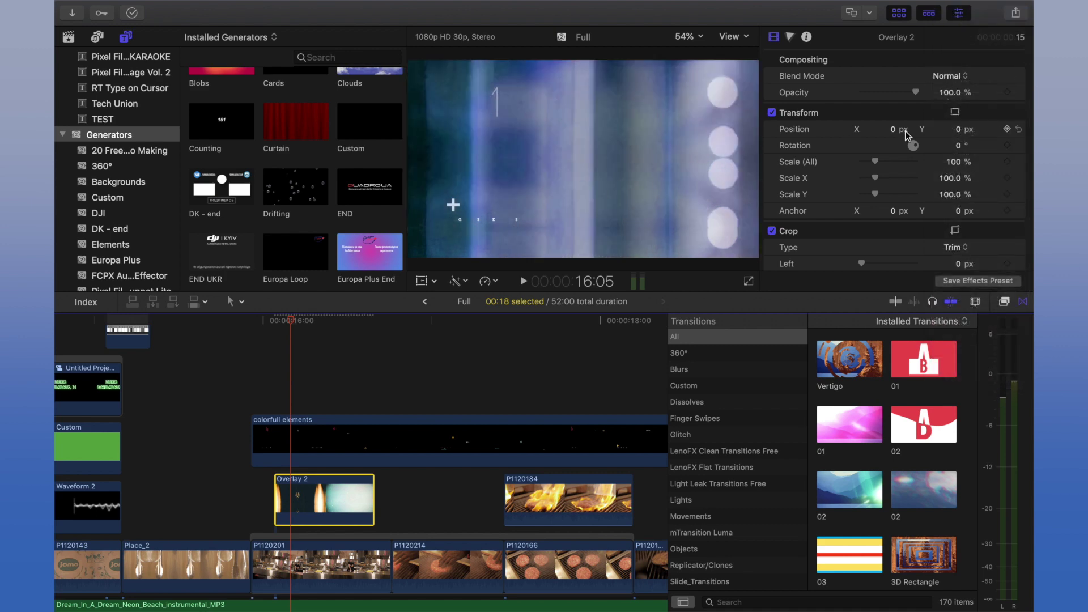
{"action": "left_click", "coordinate": [949, 76]}
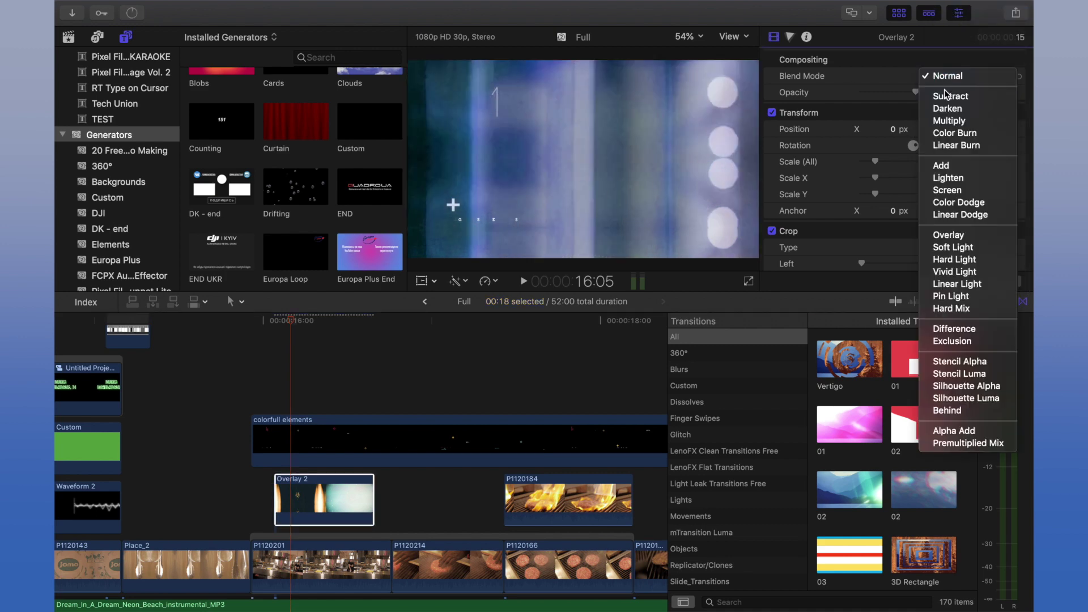
{"action": "left_click", "coordinate": [947, 190]}
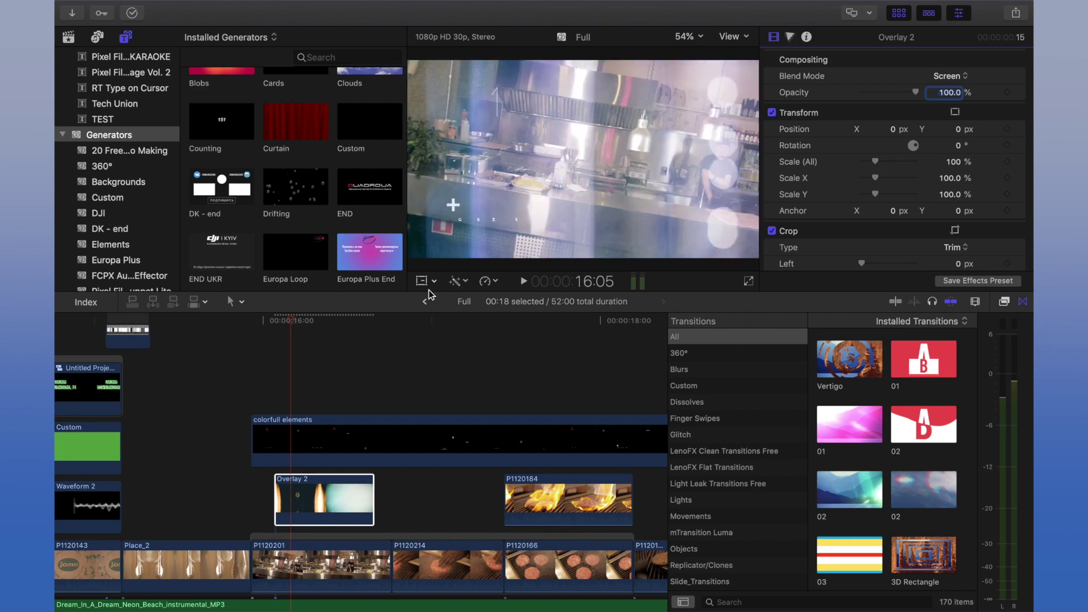
Scrub from 16:13 to 17:00 to check the blend, then select the P1120214 clip.
{"action": "scroll", "coordinate": [364, 340], "scroll_direction": "right", "scroll_amount": 5}
{"action": "left_click", "coordinate": [296, 321]}
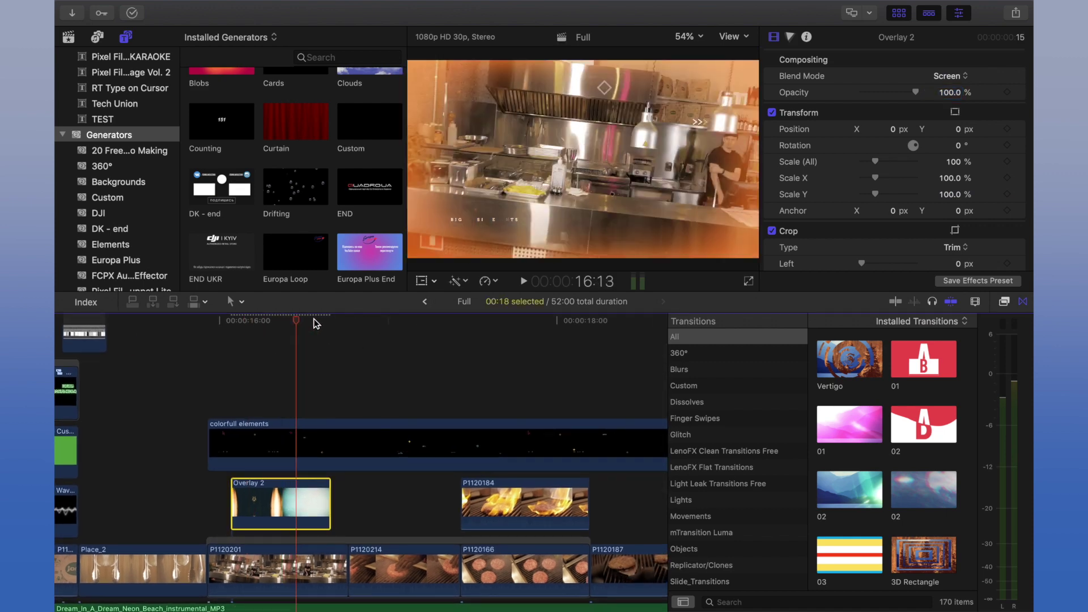
{"action": "left_click_drag", "start_coordinate": [316, 324], "coordinate": [389, 319]}
{"action": "left_click", "coordinate": [420, 567]}
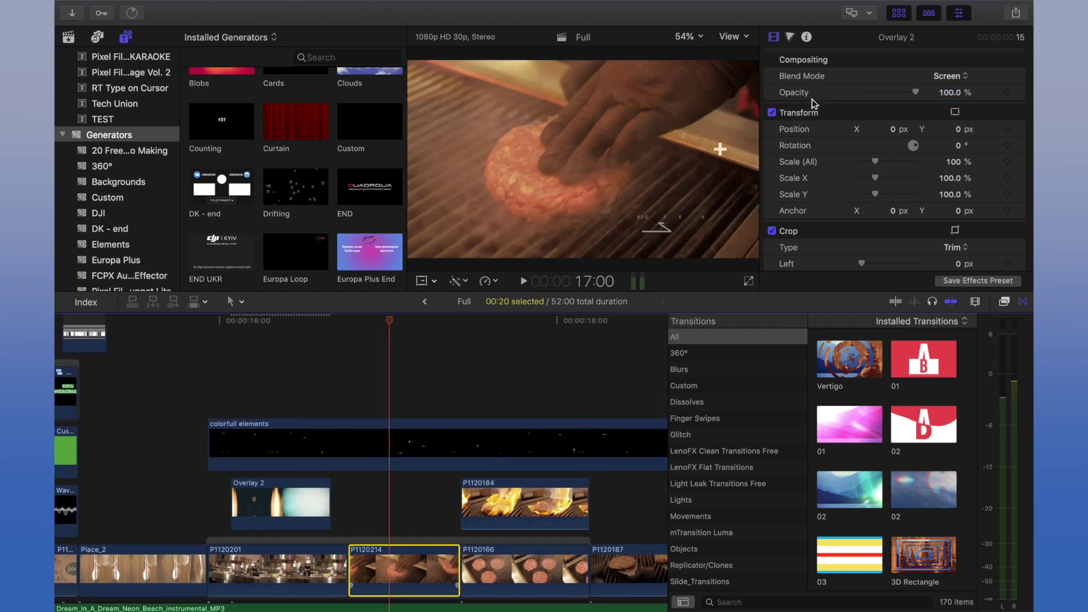
{"action": "scroll", "coordinate": [403, 411], "scroll_direction": "right", "scroll_amount": 10}
Lower the P1120184 flame clip's opacity to 34.91% and play it back from 17:13.
{"action": "left_click", "coordinate": [441, 376]}
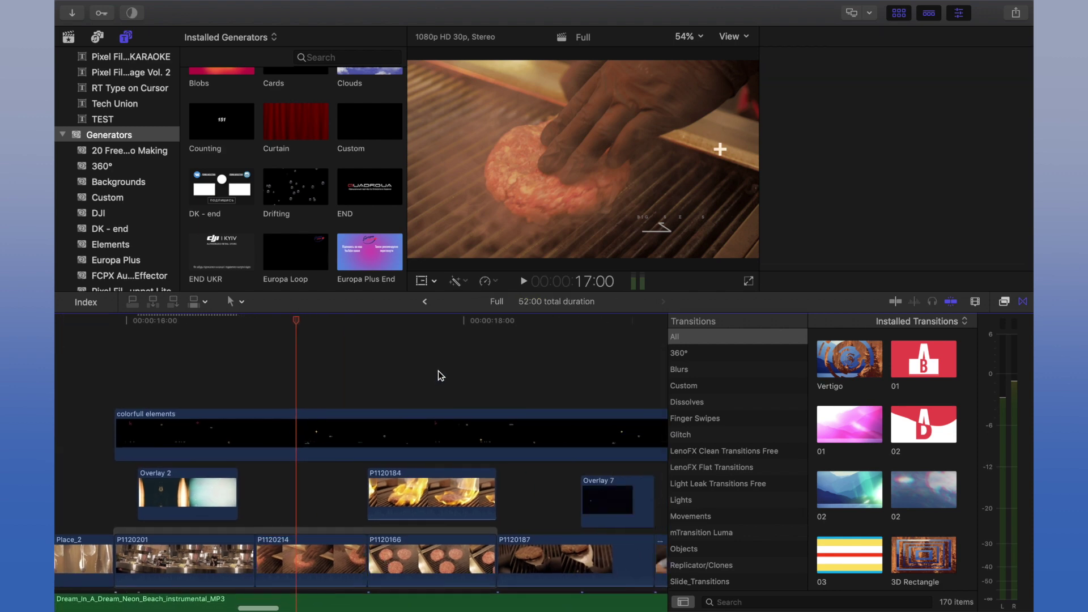
{"action": "mouse_move", "coordinate": [437, 321]}
{"action": "left_mouse_down"}
{"action": "mouse_move", "coordinate": [389, 321]}
{"action": "mouse_move", "coordinate": [431, 320]}
{"action": "left_mouse_up"}
{"action": "left_click", "coordinate": [445, 503]}
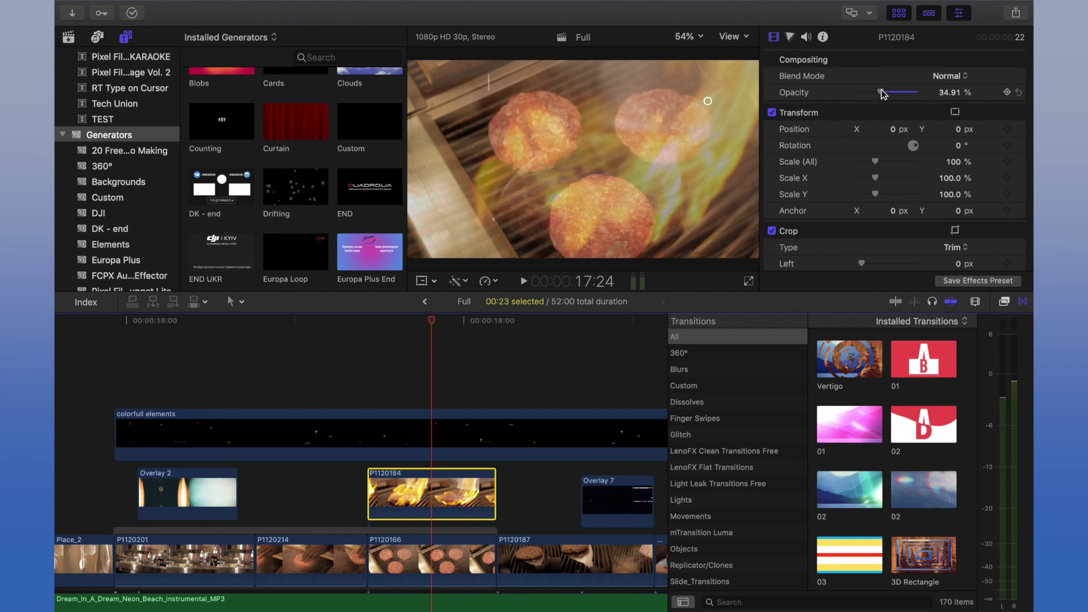
{"action": "left_click_drag", "start_coordinate": [897, 99], "coordinate": [883, 94]}
{"action": "left_click", "coordinate": [373, 322]}
{"action": "scroll", "coordinate": [374, 326], "scroll_direction": "down", "scroll_amount": 3}
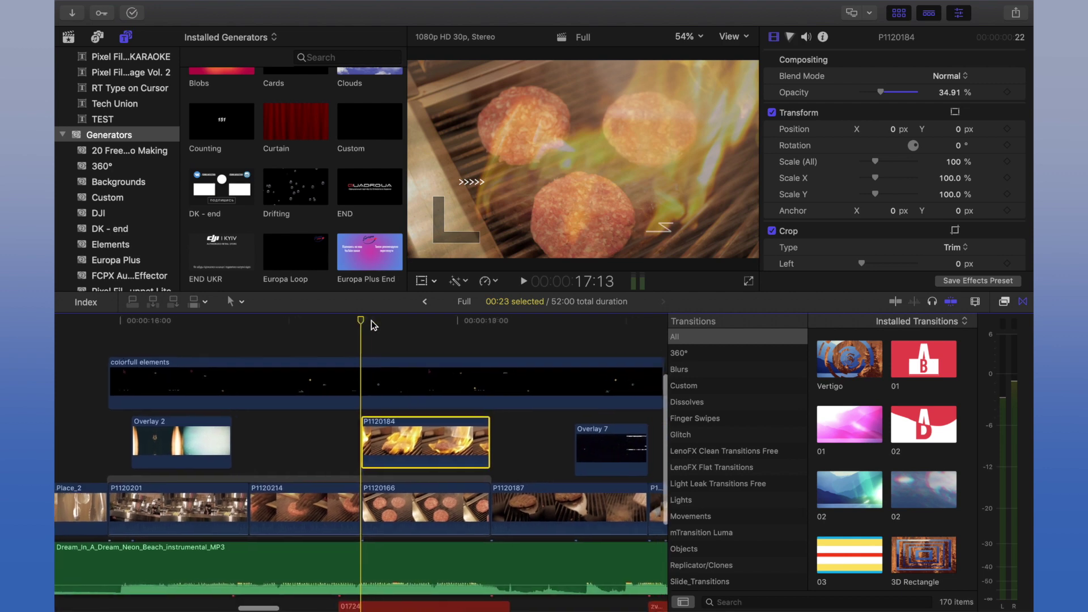
{"action": "key", "text": "space"}
{"action": "key", "text": "space"}
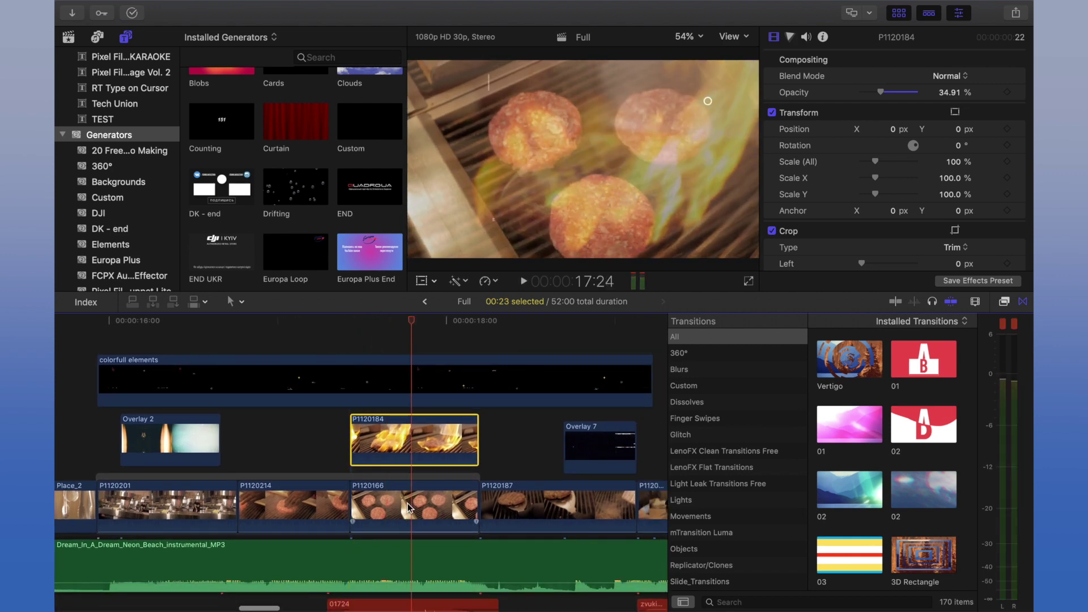
{"action": "scroll", "coordinate": [409, 508], "scroll_direction": "down", "scroll_amount": 3}
{"action": "left_click", "coordinate": [416, 566]}
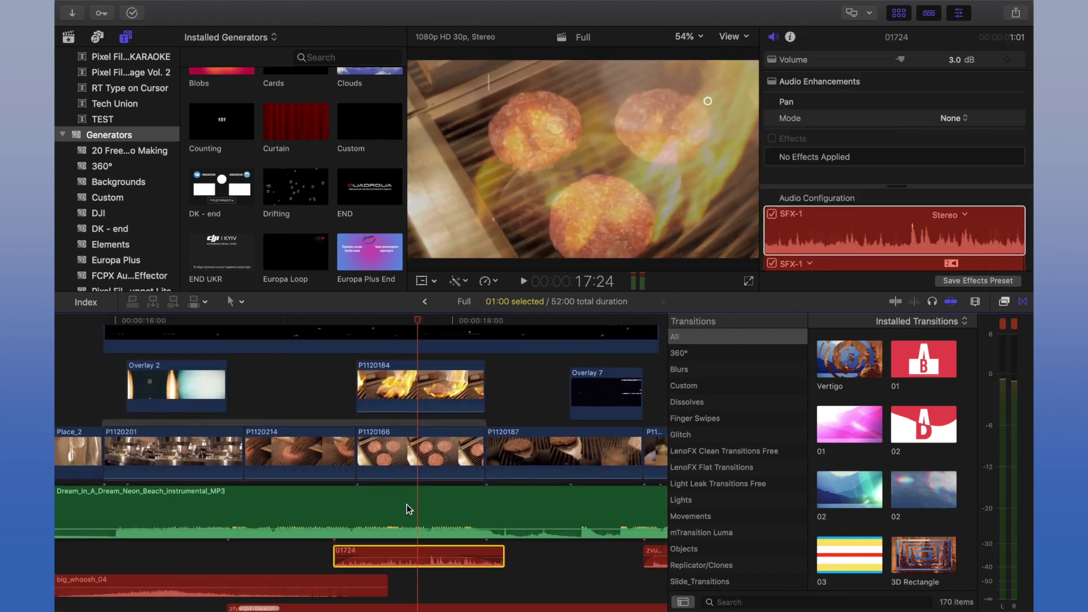
{"action": "scroll", "coordinate": [407, 506], "scroll_direction": "down", "scroll_amount": 5}
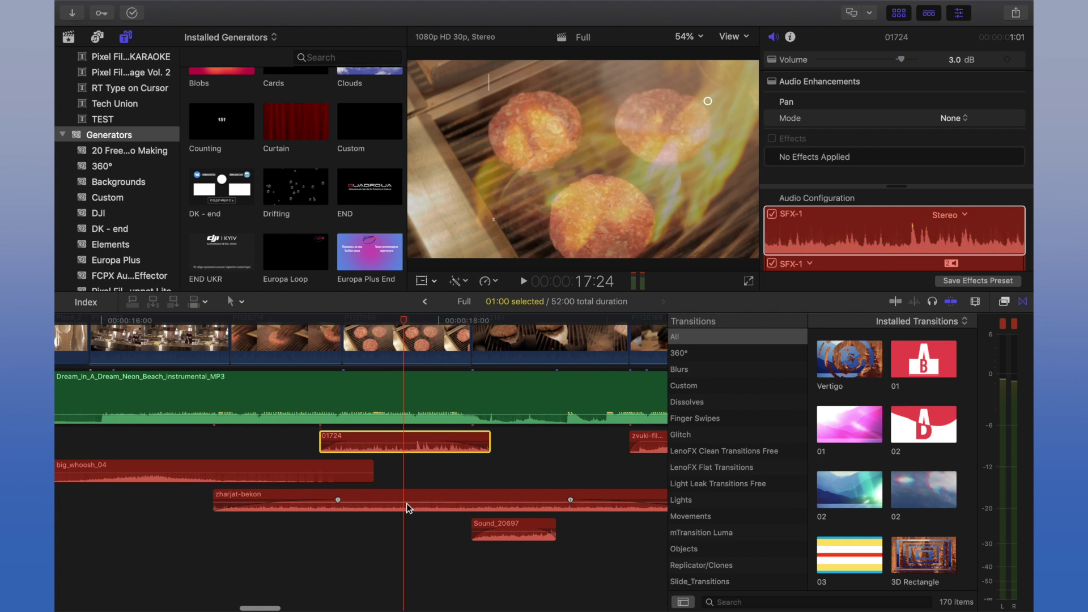
{"action": "scroll", "coordinate": [407, 503], "scroll_direction": "up", "scroll_amount": 3}
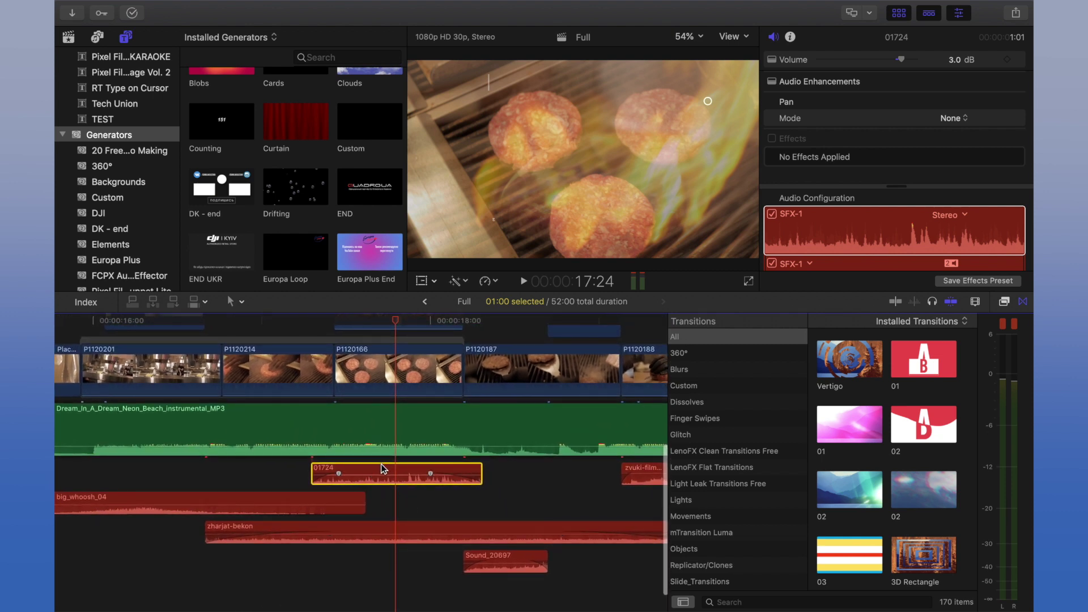
{"action": "left_click", "coordinate": [253, 529]}
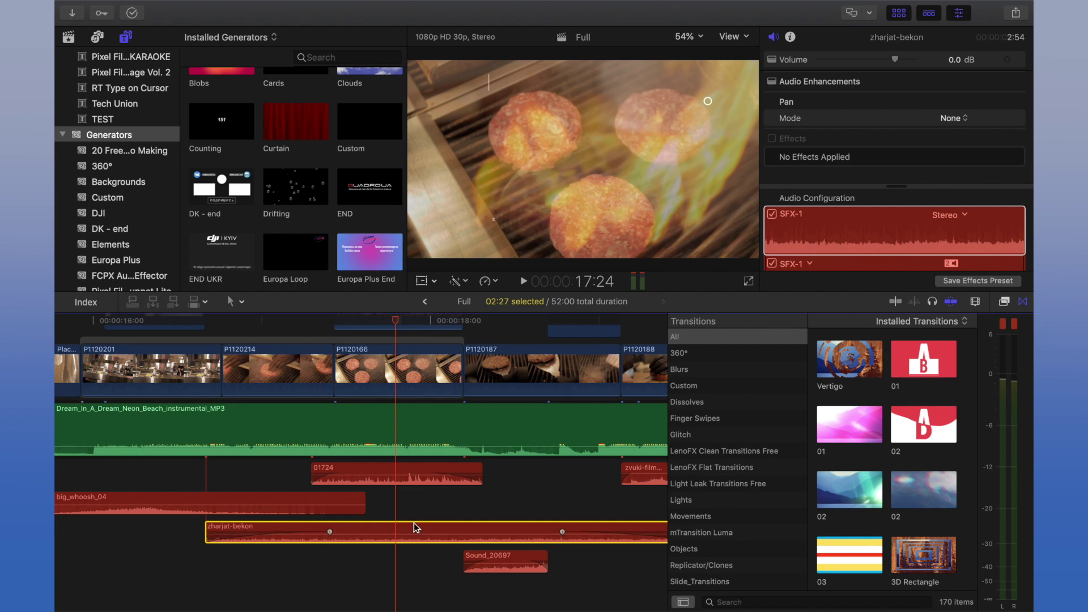
{"action": "scroll", "coordinate": [485, 527], "scroll_direction": "up", "scroll_amount": 3}
{"action": "scroll", "coordinate": [485, 527], "scroll_direction": "right", "scroll_amount": 5}
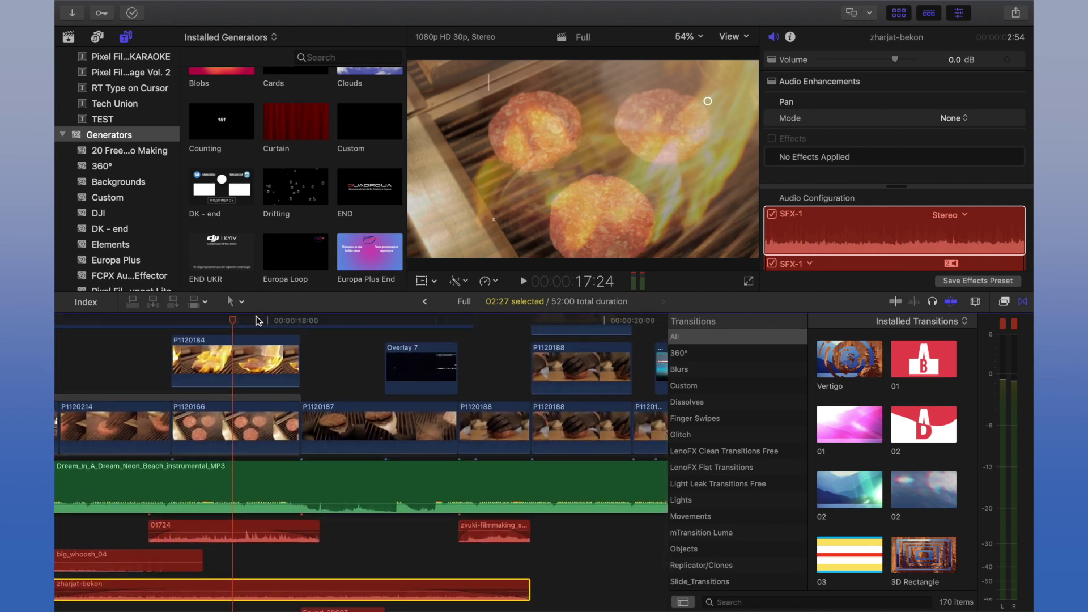
{"action": "mouse_move", "coordinate": [385, 320]}
{"action": "left_mouse_down"}
{"action": "mouse_move", "coordinate": [399, 335]}
{"action": "mouse_move", "coordinate": [332, 340]}
{"action": "left_mouse_up"}
{"action": "scroll", "coordinate": [334, 345], "scroll_direction": "down", "scroll_amount": 3}
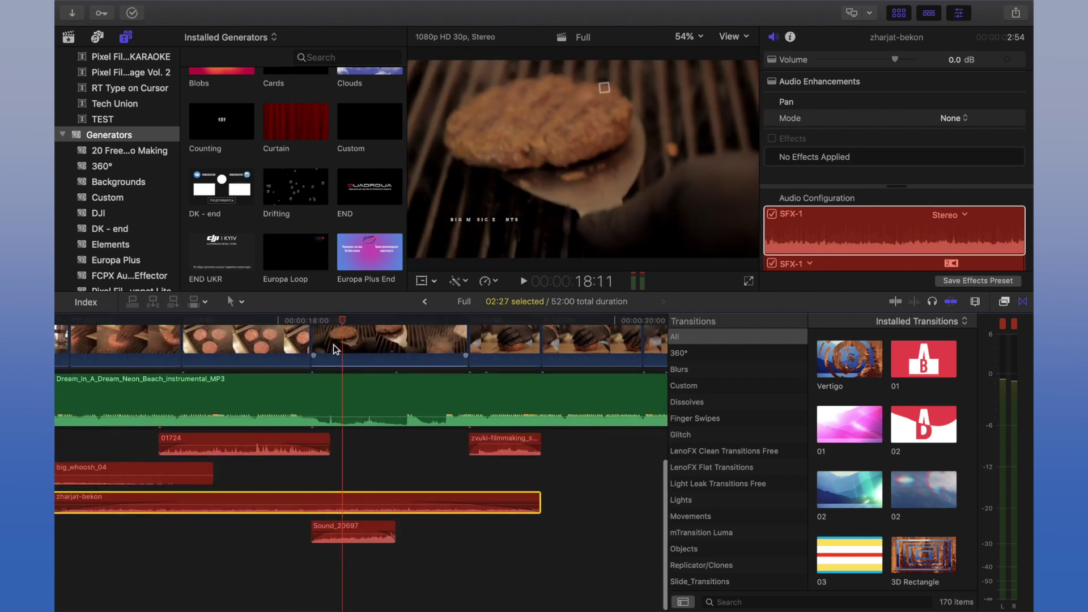
{"action": "left_click", "coordinate": [335, 528]}
{"action": "left_click_drag", "start_coordinate": [334, 324], "coordinate": [350, 323]}
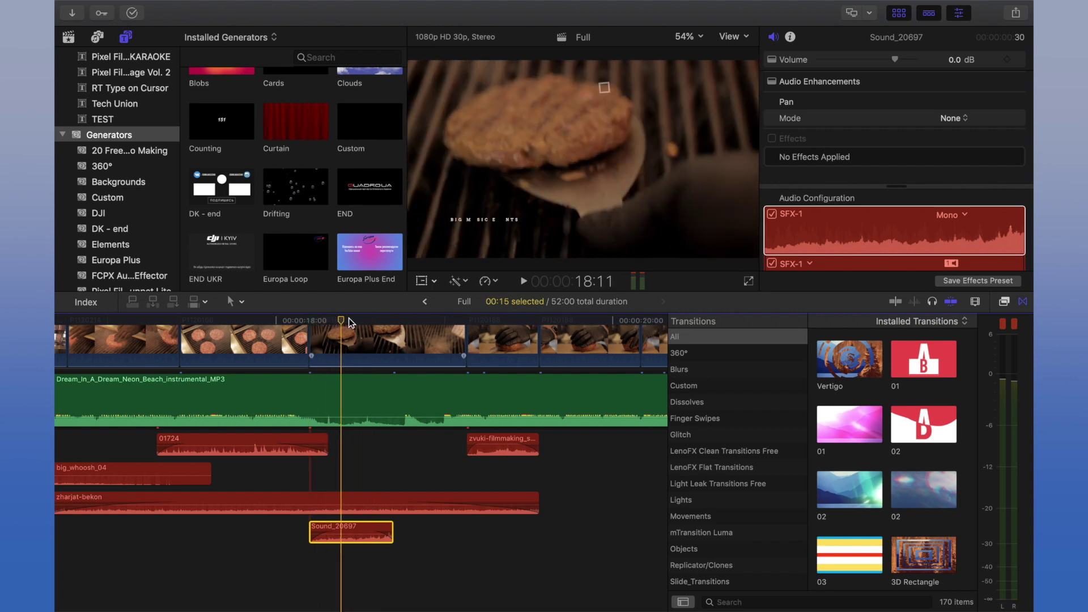
{"action": "scroll", "coordinate": [349, 345], "scroll_direction": "up", "scroll_amount": 2}
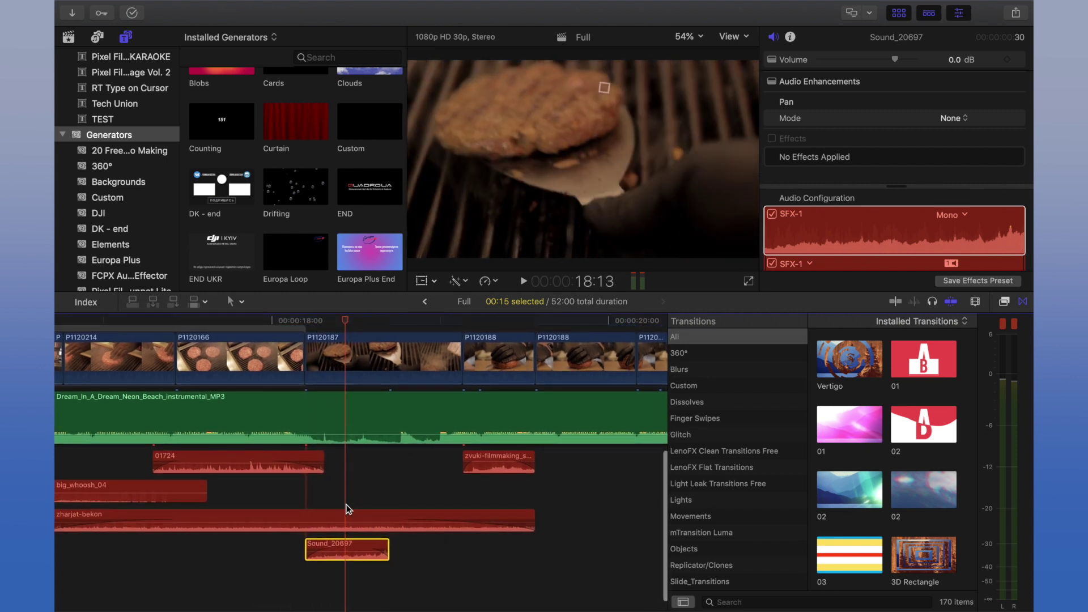
{"action": "scroll", "coordinate": [352, 499], "scroll_direction": "up", "scroll_amount": 6}
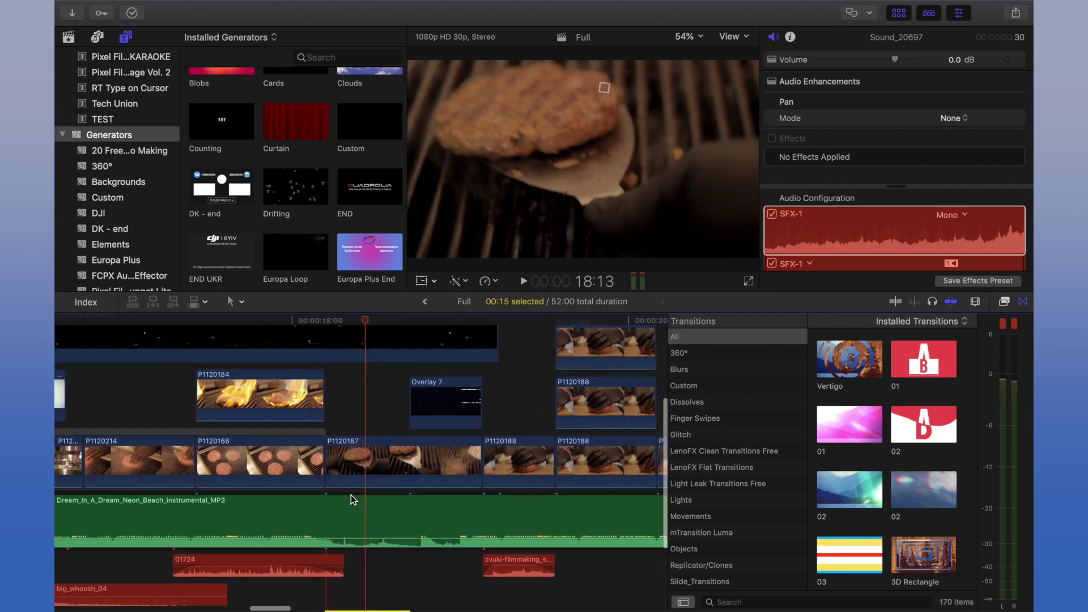
{"action": "left_click_drag", "start_coordinate": [368, 322], "coordinate": [483, 323]}
{"action": "left_click", "coordinate": [447, 403]}
{"action": "scroll", "coordinate": [428, 317], "scroll_direction": "right", "scroll_amount": 5}
{"action": "scroll", "coordinate": [475, 341], "scroll_direction": "up", "scroll_amount": 3}
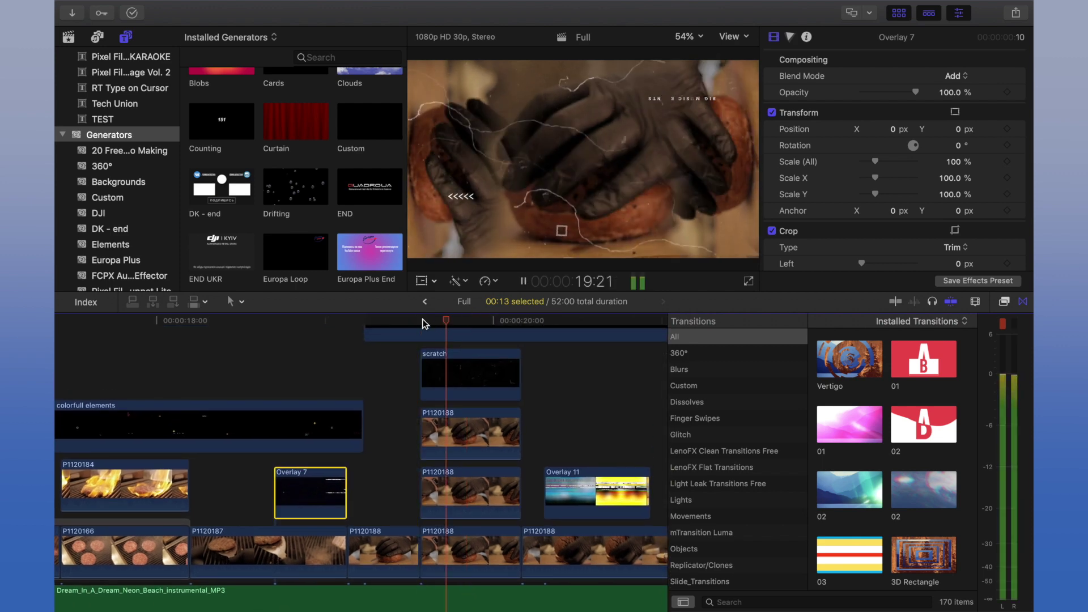
{"action": "left_click", "coordinate": [504, 374]}
{"action": "left_click", "coordinate": [468, 322]}
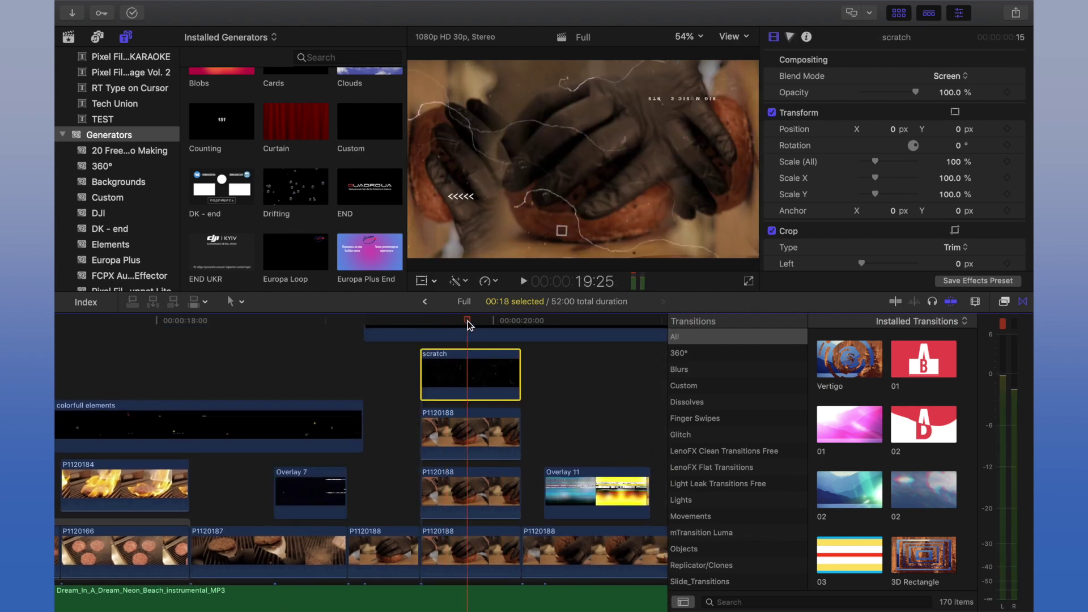
{"action": "left_click", "coordinate": [470, 439]}
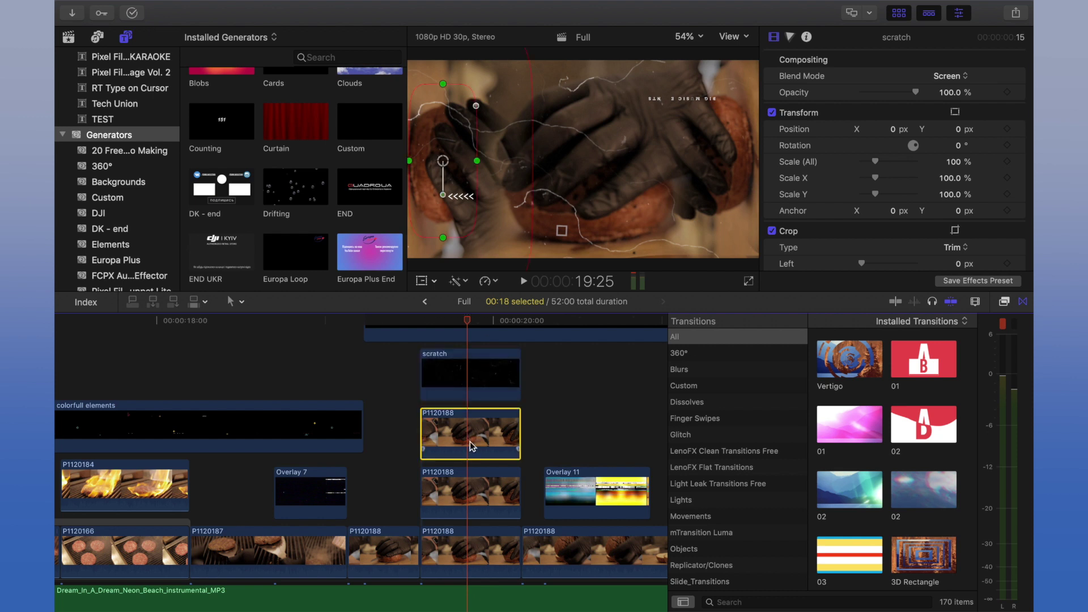
{"action": "left_click", "coordinate": [469, 499]}
{"action": "left_click", "coordinate": [469, 546]}
{"action": "left_click", "coordinate": [467, 482]}
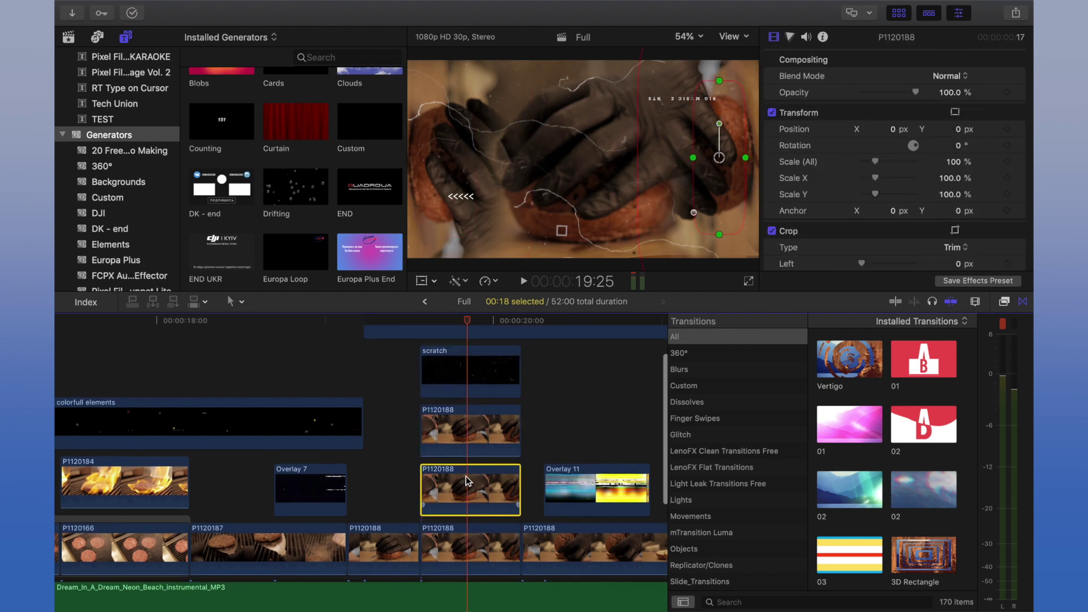
{"action": "scroll", "coordinate": [954, 195], "scroll_direction": "down", "scroll_amount": 5}
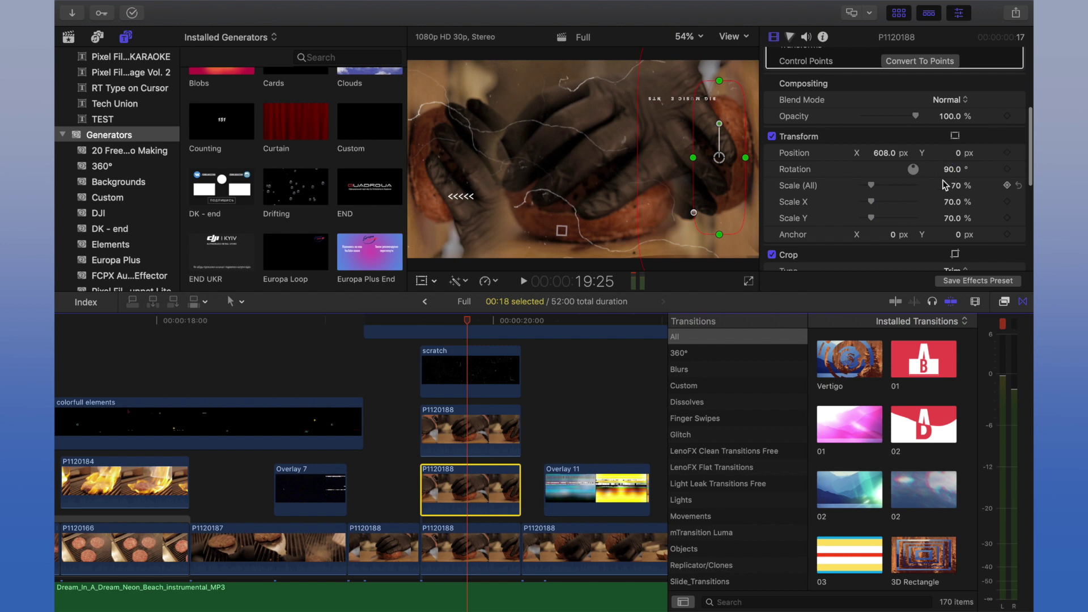
{"action": "scroll", "coordinate": [945, 185], "scroll_direction": "up", "scroll_amount": 5}
{"action": "left_click", "coordinate": [773, 78]}
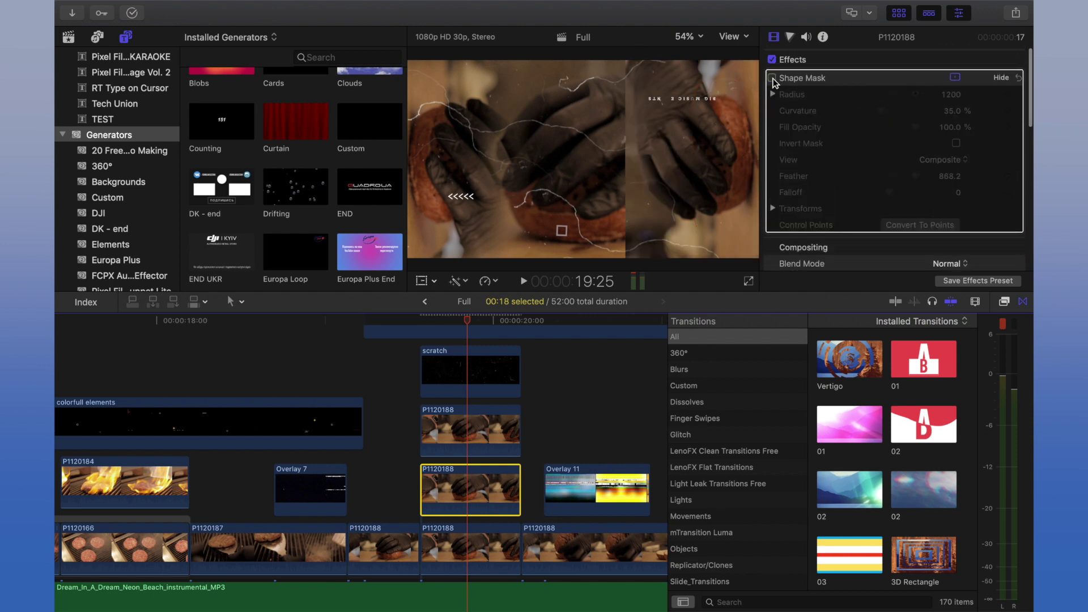
{"action": "left_click", "coordinate": [772, 77]}
{"action": "left_click", "coordinate": [773, 78]}
{"action": "left_click", "coordinate": [773, 77]}
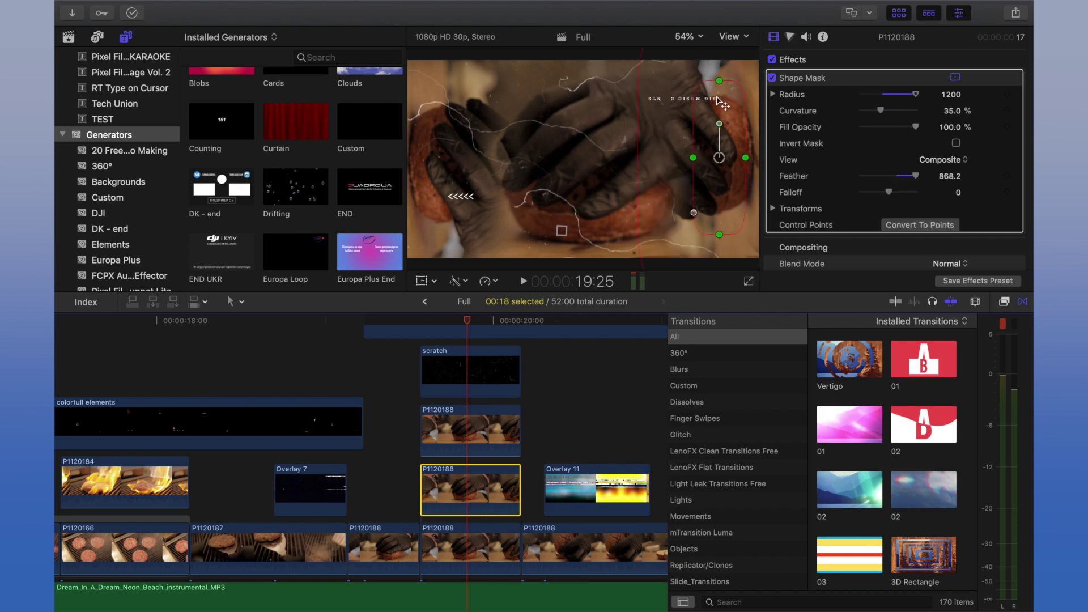
{"action": "left_click", "coordinate": [773, 77]}
{"action": "left_click", "coordinate": [773, 78]}
{"action": "scroll", "coordinate": [454, 339], "scroll_direction": "right", "scroll_amount": 5}
{"action": "left_click_drag", "start_coordinate": [427, 323], "coordinate": [627, 342]}
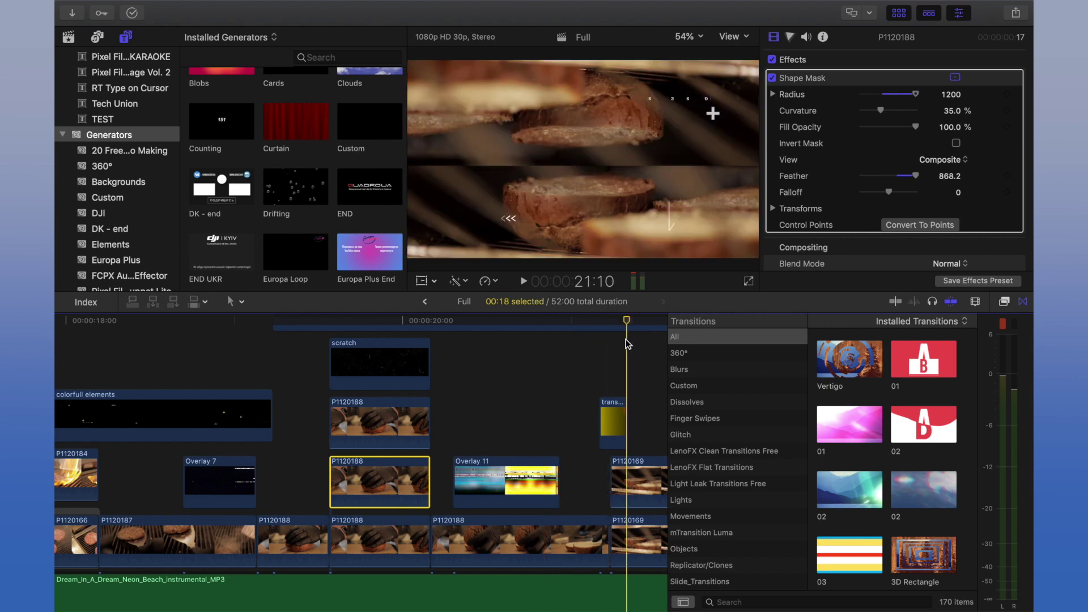
{"action": "scroll", "coordinate": [626, 339], "scroll_direction": "right", "scroll_amount": 15}
{"action": "left_click", "coordinate": [292, 323]}
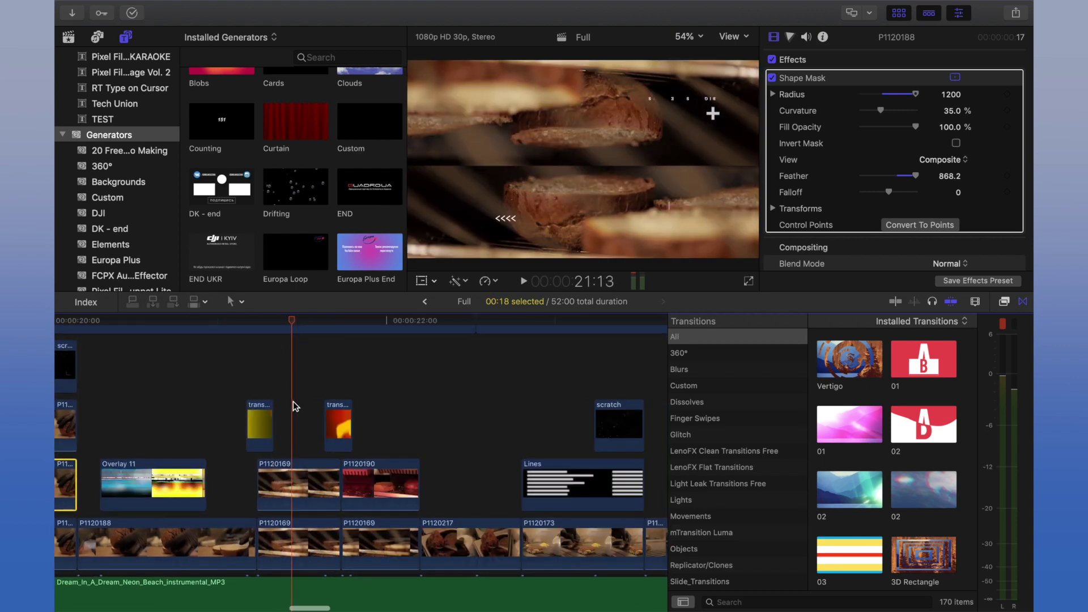
{"action": "left_click", "coordinate": [309, 481]}
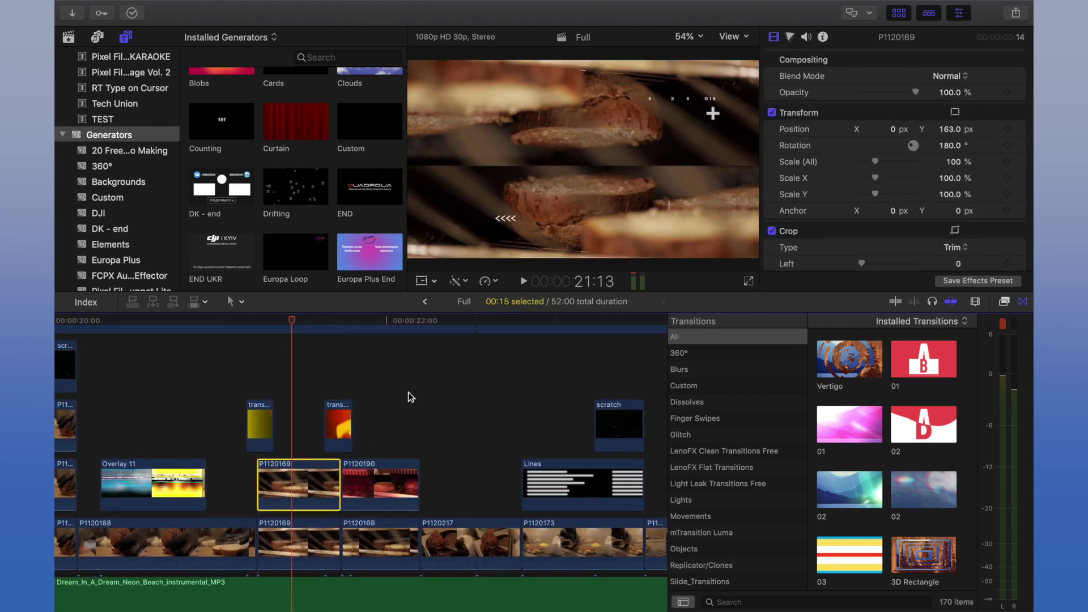
{"action": "mouse_move", "coordinate": [300, 322]}
{"action": "left_mouse_down"}
{"action": "mouse_move", "coordinate": [499, 320]}
{"action": "mouse_move", "coordinate": [408, 320]}
{"action": "mouse_move", "coordinate": [468, 320]}
{"action": "left_mouse_up"}
{"action": "left_click", "coordinate": [468, 535]}
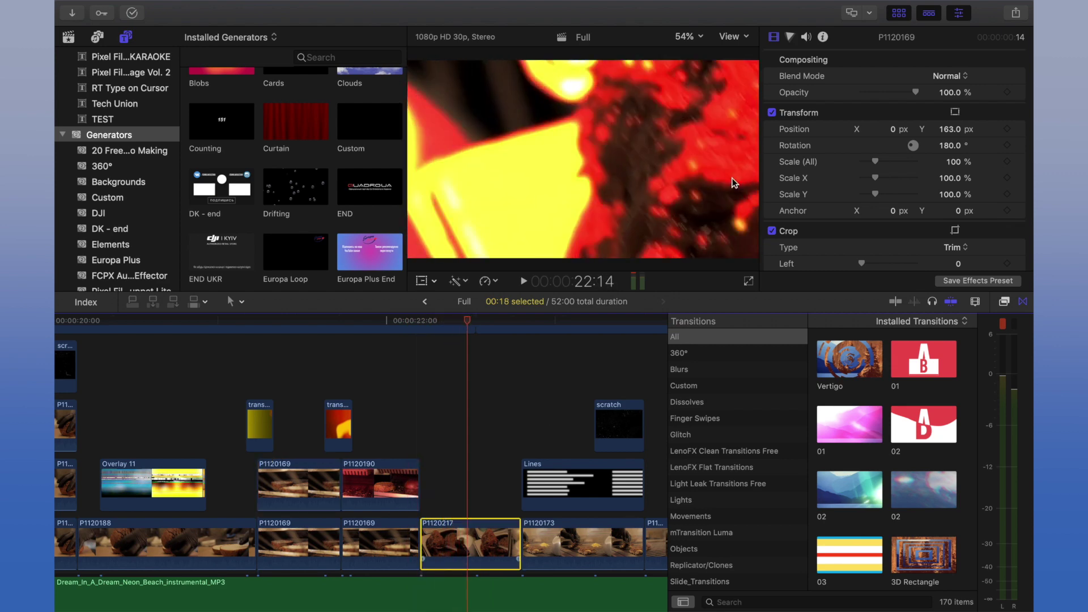
{"action": "scroll", "coordinate": [789, 92], "scroll_direction": "up", "scroll_amount": 2}
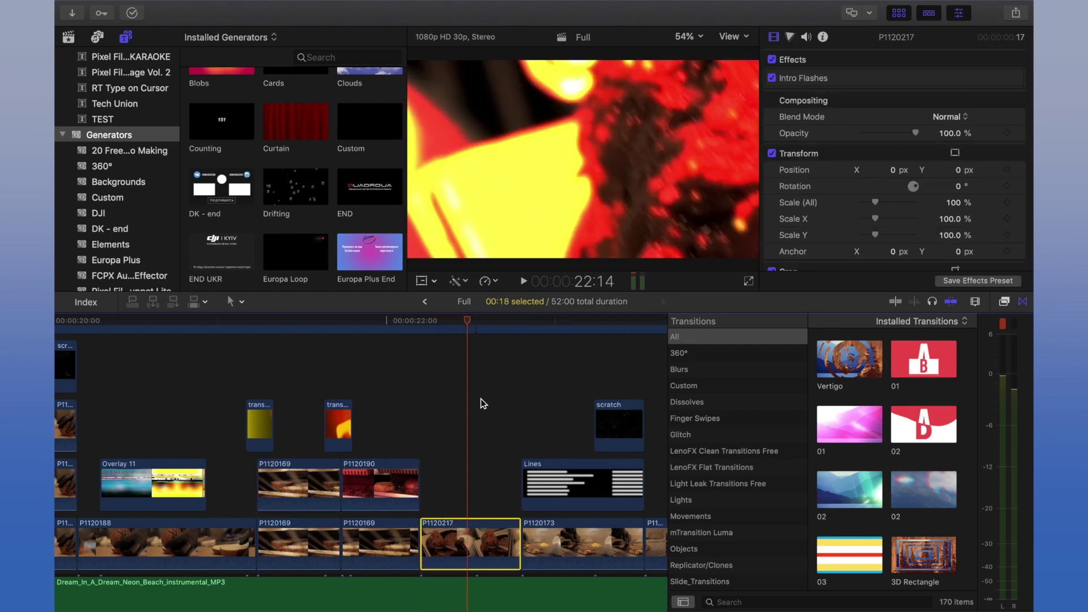
{"action": "scroll", "coordinate": [453, 379], "scroll_direction": "right", "scroll_amount": 3}
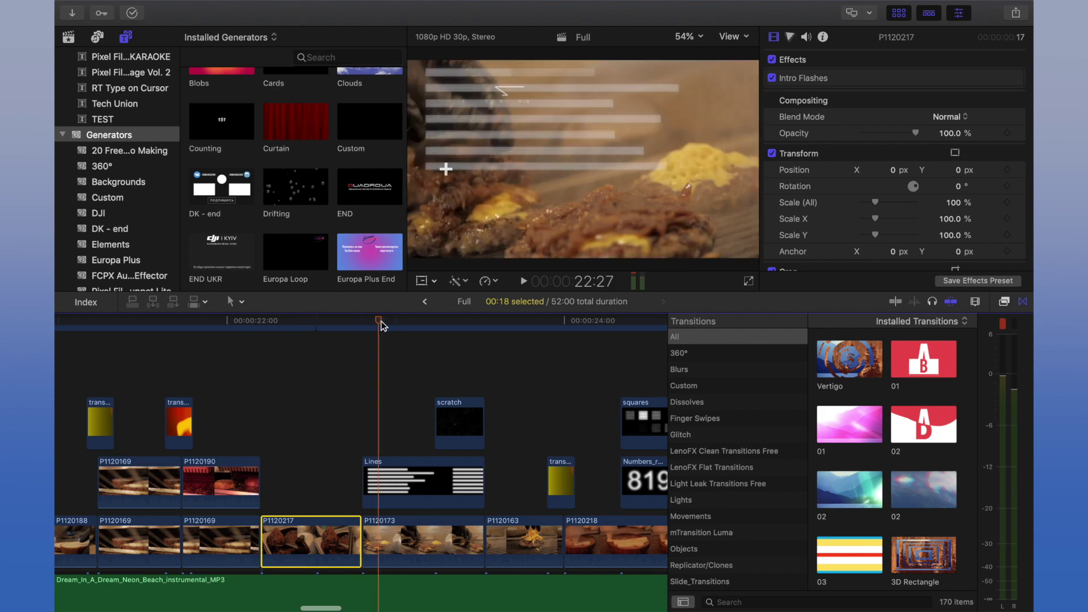
{"action": "mouse_move", "coordinate": [363, 327]}
{"action": "left_mouse_down"}
{"action": "mouse_move", "coordinate": [515, 322]}
{"action": "mouse_move", "coordinate": [366, 322]}
{"action": "left_mouse_up"}
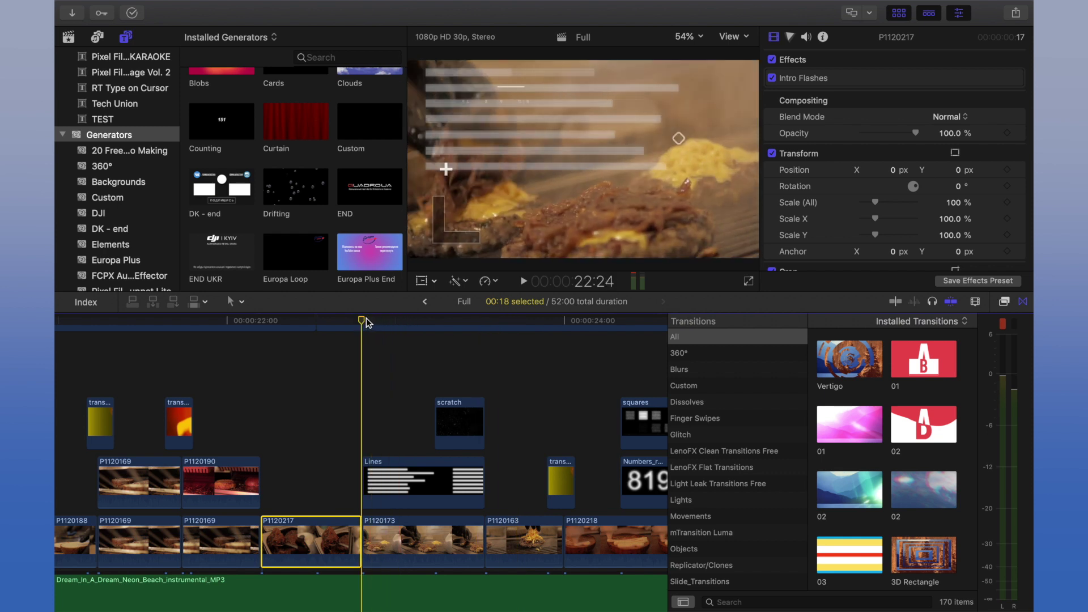
{"action": "key", "text": "space"}
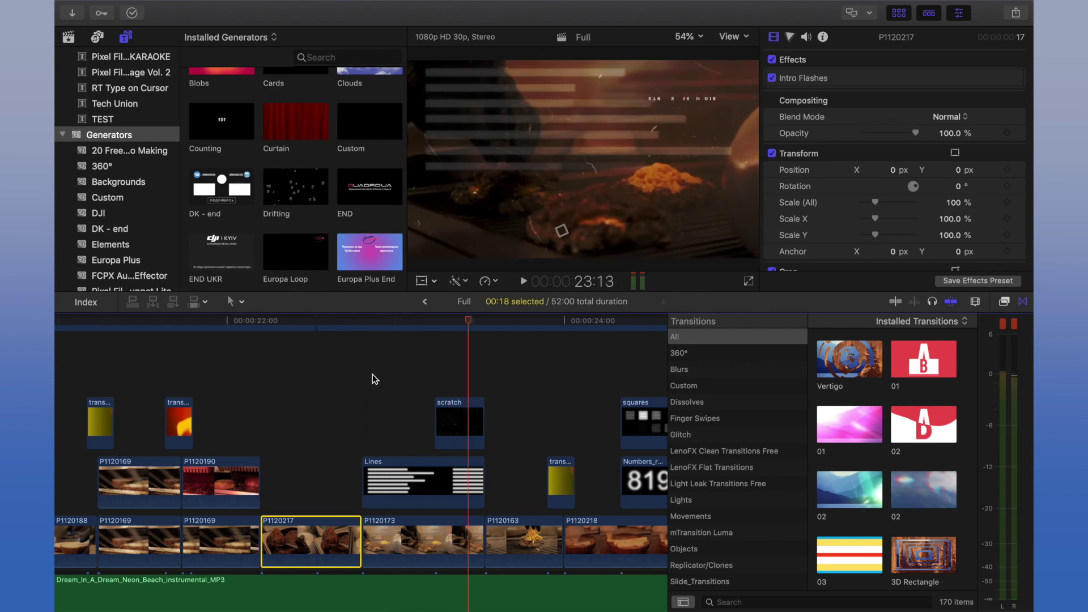
{"action": "left_click_drag", "start_coordinate": [376, 324], "coordinate": [364, 323]}
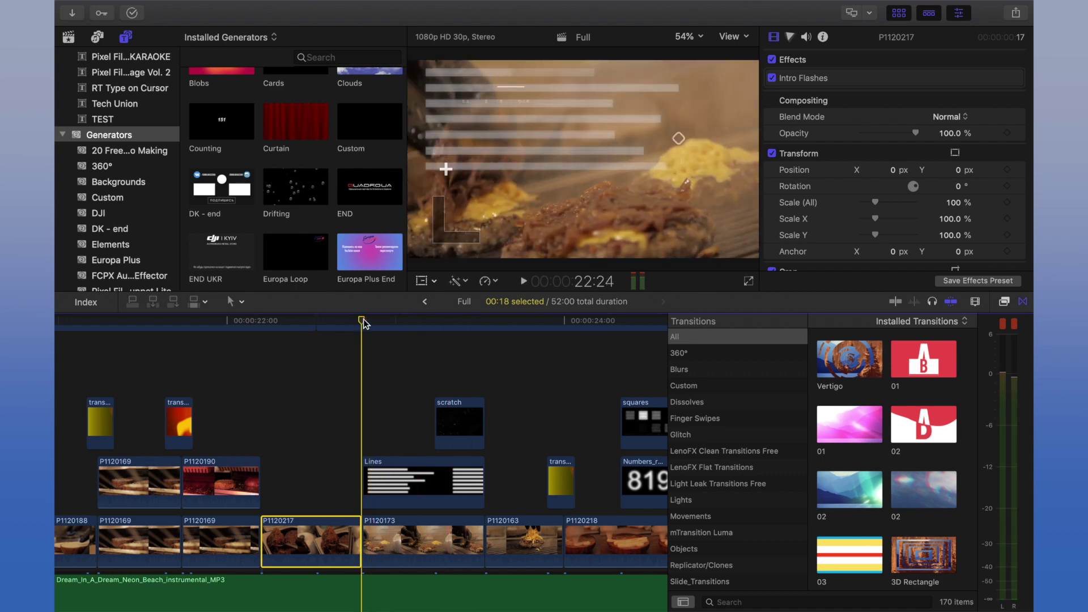
{"action": "key", "text": "space"}
{"action": "scroll", "coordinate": [387, 344], "scroll_direction": "left", "scroll_amount": 10}
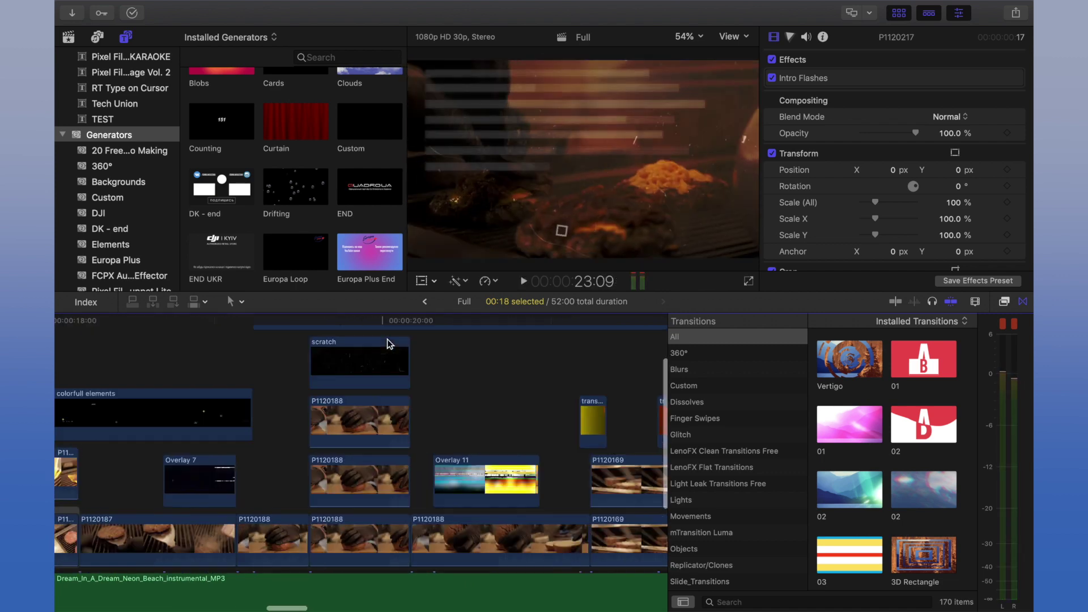
{"action": "scroll", "coordinate": [367, 333], "scroll_direction": "right", "scroll_amount": 15}
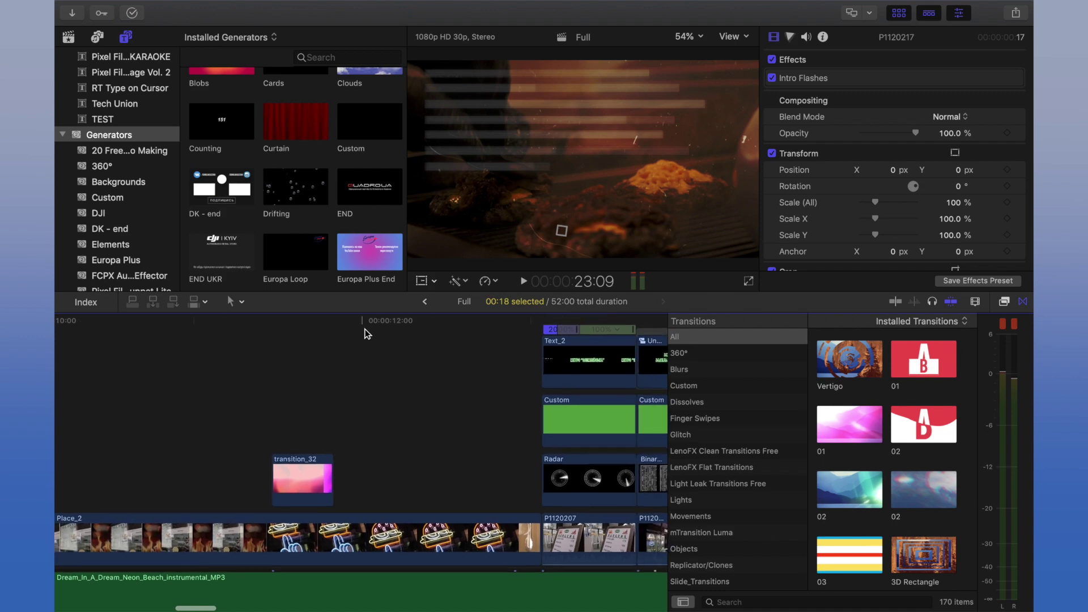
{"action": "scroll", "coordinate": [369, 333], "scroll_direction": "right", "scroll_amount": 20}
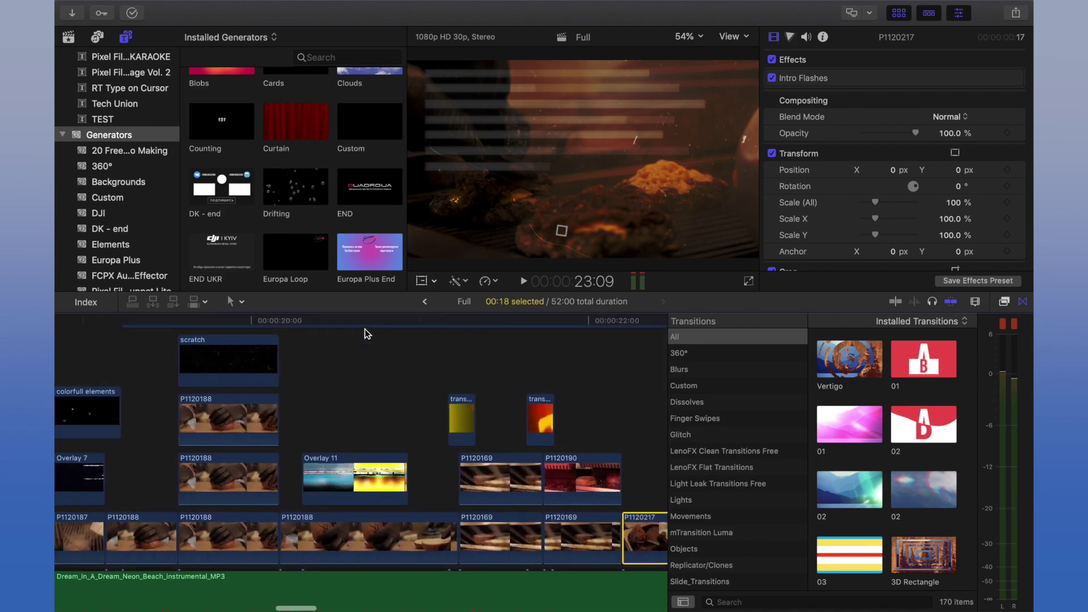
{"action": "scroll", "coordinate": [510, 325], "scroll_direction": "right", "scroll_amount": 3}
{"action": "left_click", "coordinate": [396, 322]}
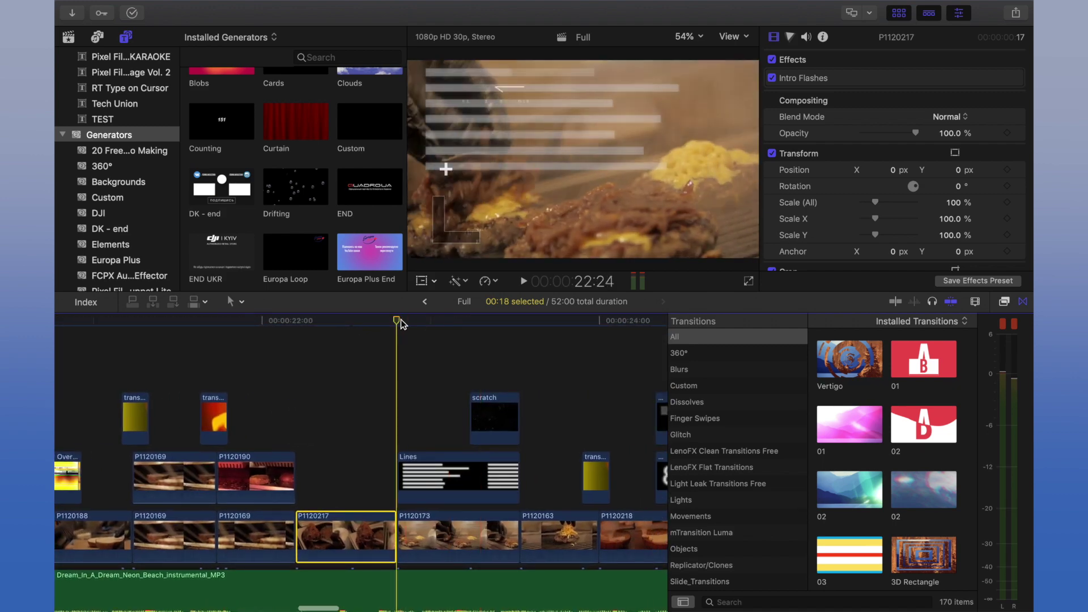
{"action": "left_click", "coordinate": [434, 532]}
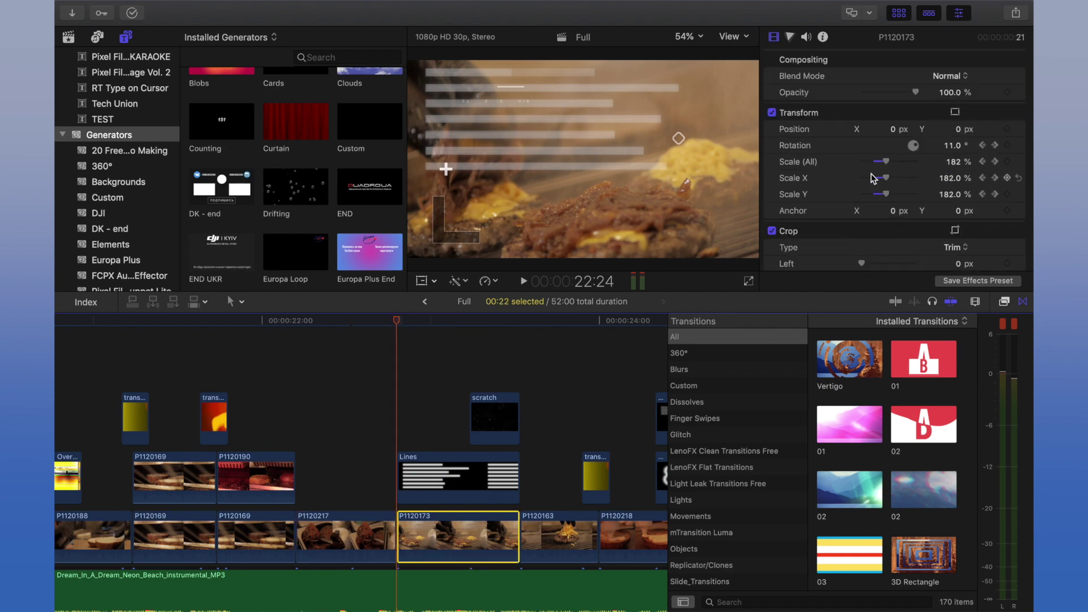
{"action": "key", "text": "space"}
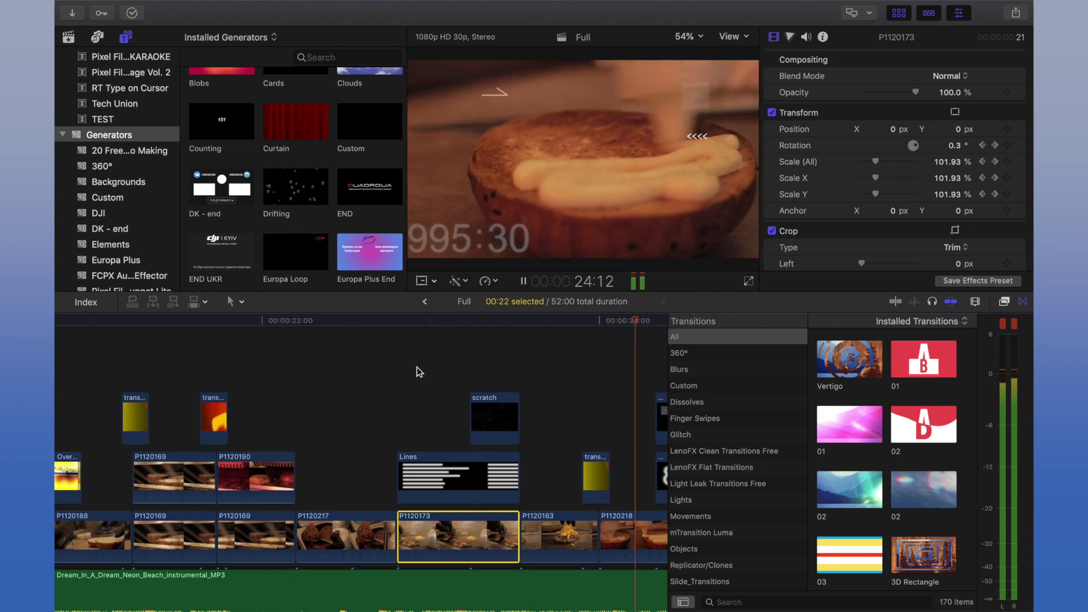
{"action": "left_click", "coordinate": [401, 323]}
{"action": "scroll", "coordinate": [270, 352], "scroll_direction": "right", "scroll_amount": 10}
{"action": "key", "text": "space"}
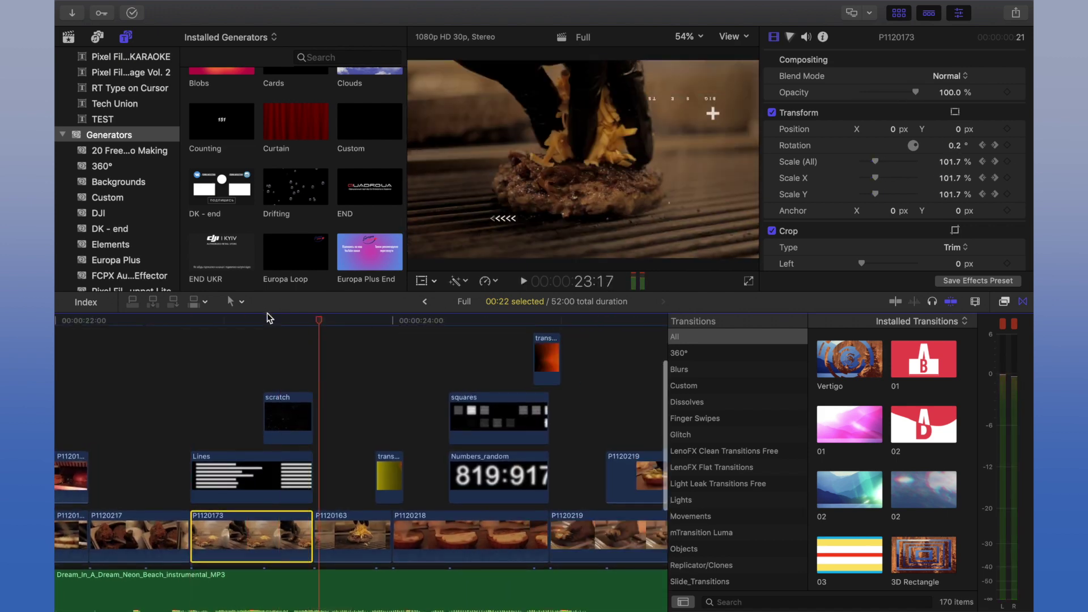
{"action": "left_click", "coordinate": [375, 322]}
{"action": "left_click_drag", "start_coordinate": [384, 326], "coordinate": [516, 325]}
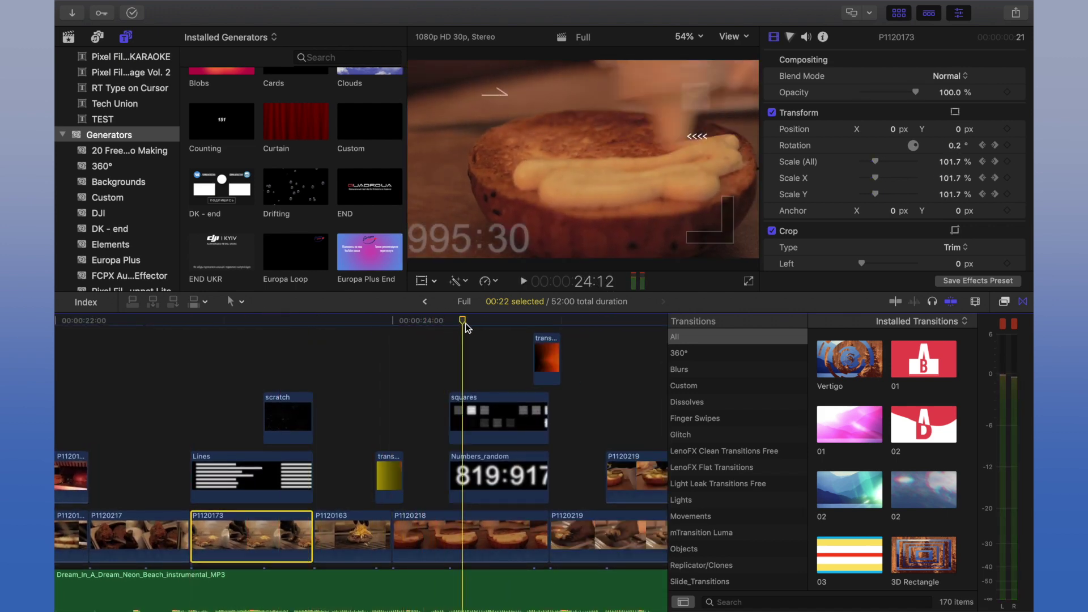
{"action": "left_click", "coordinate": [523, 486]}
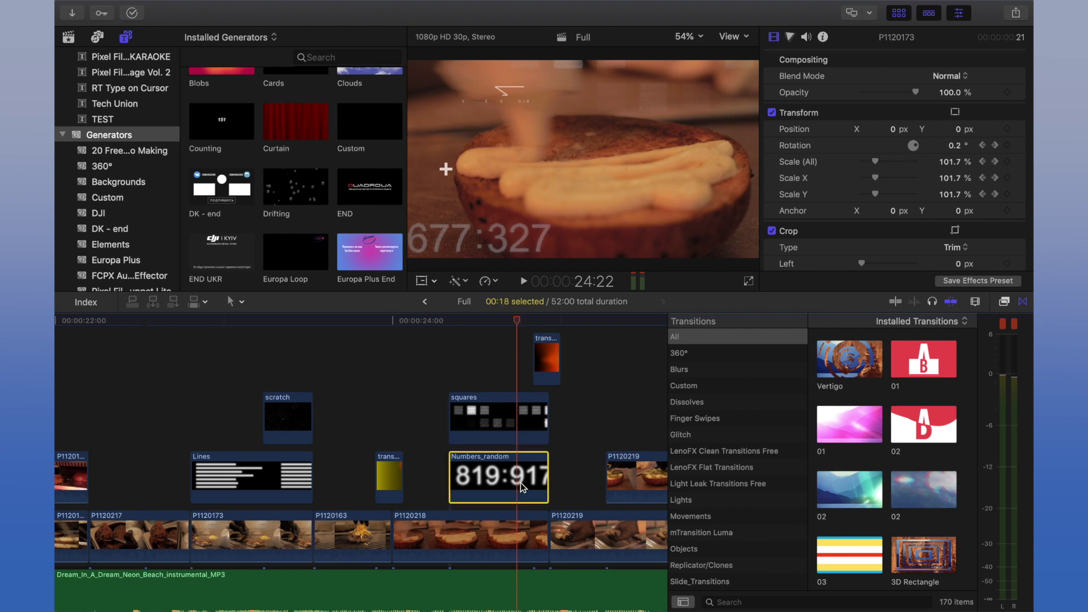
{"action": "scroll", "coordinate": [505, 397], "scroll_direction": "up", "scroll_amount": 3}
{"action": "scroll", "coordinate": [507, 419], "scroll_direction": "up", "scroll_amount": 2}
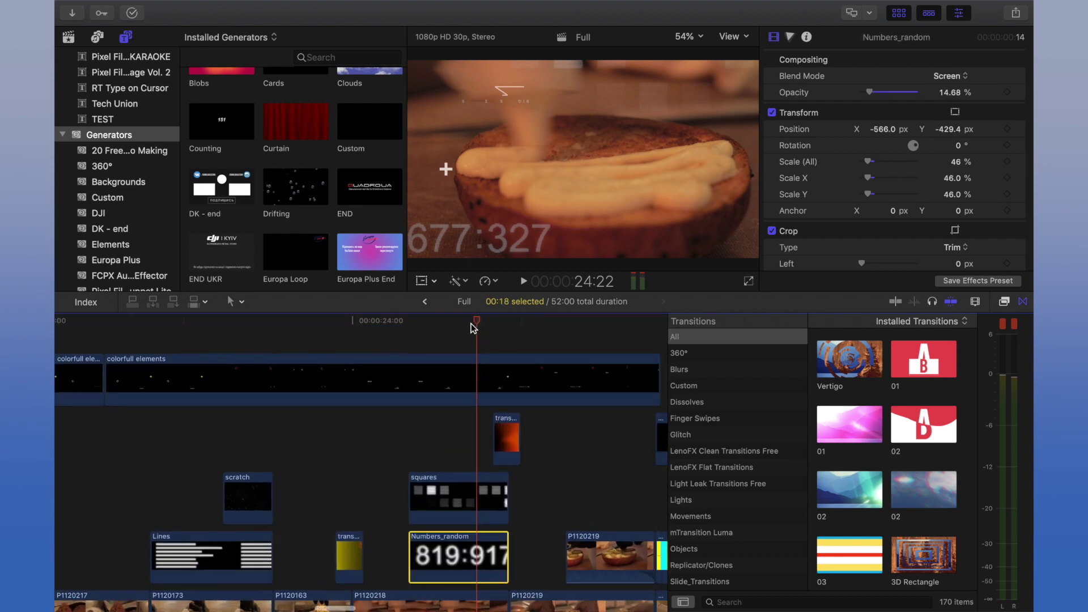
{"action": "left_click_drag", "start_coordinate": [479, 322], "coordinate": [475, 329]}
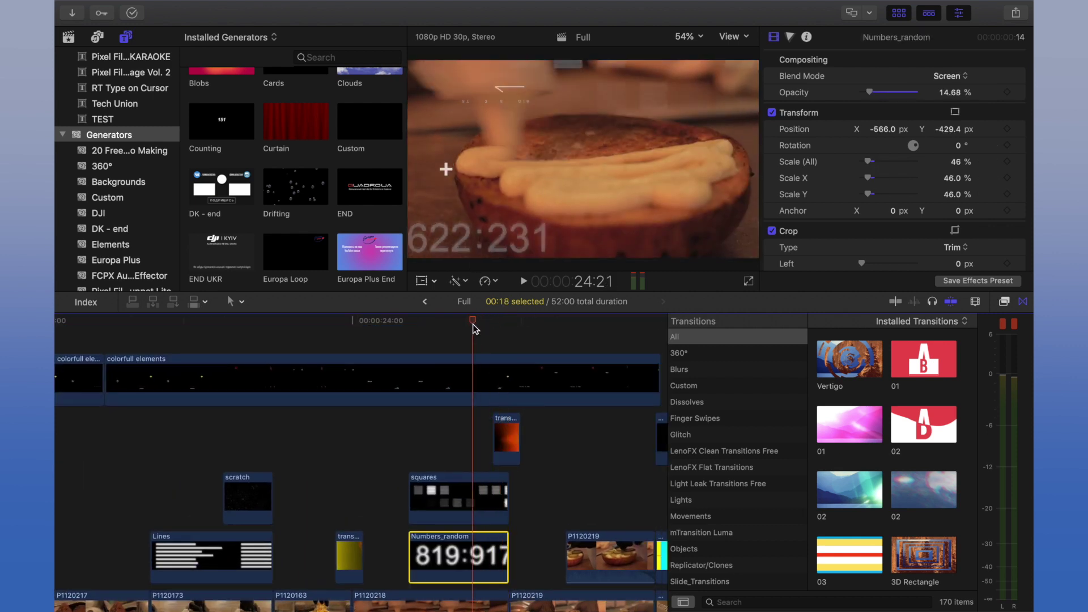
{"action": "scroll", "coordinate": [474, 328], "scroll_direction": "right", "scroll_amount": 2}
{"action": "scroll", "coordinate": [474, 329], "scroll_direction": "down", "scroll_amount": 1}
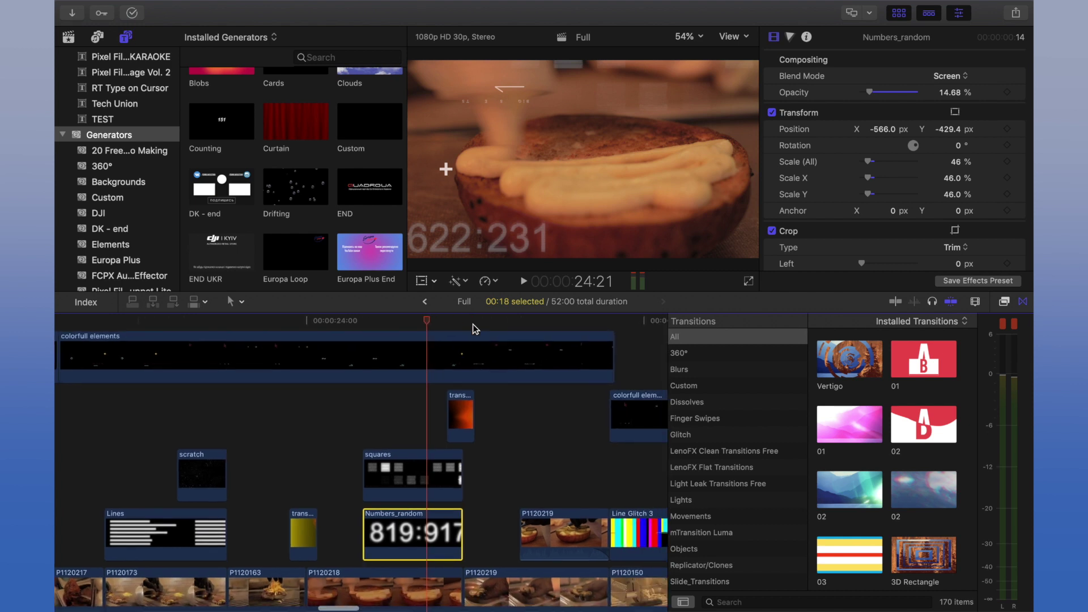
{"action": "key", "text": "Left"}
{"action": "key", "text": "Left"}
{"action": "key", "text": "Left"}
{"action": "key", "text": "Left"}
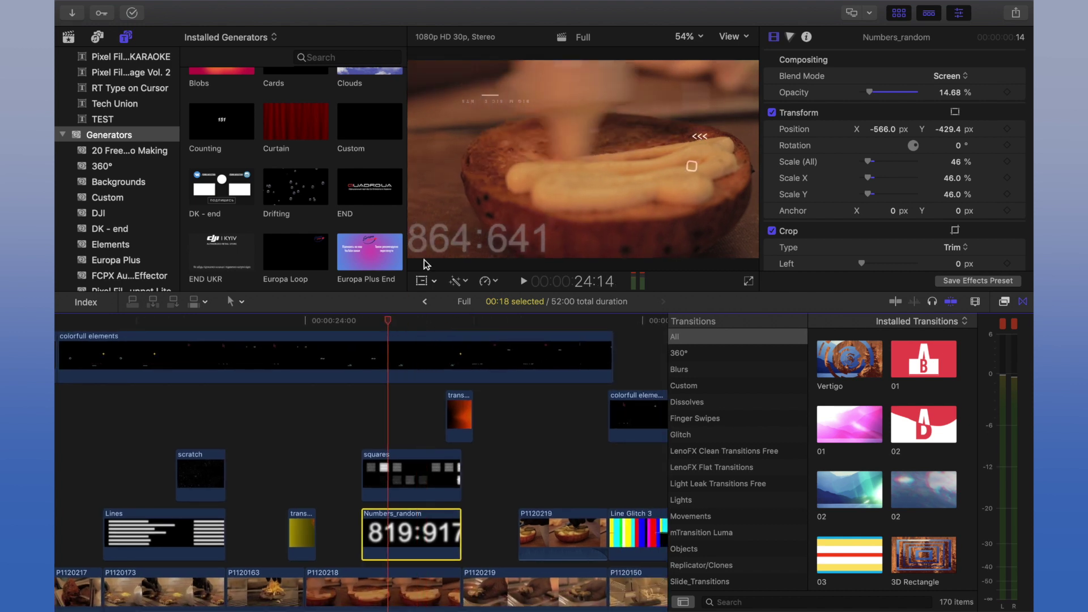
{"action": "left_click_drag", "start_coordinate": [405, 322], "coordinate": [566, 331]}
{"action": "scroll", "coordinate": [587, 472], "scroll_direction": "down", "scroll_amount": 2}
{"action": "left_click", "coordinate": [581, 488]}
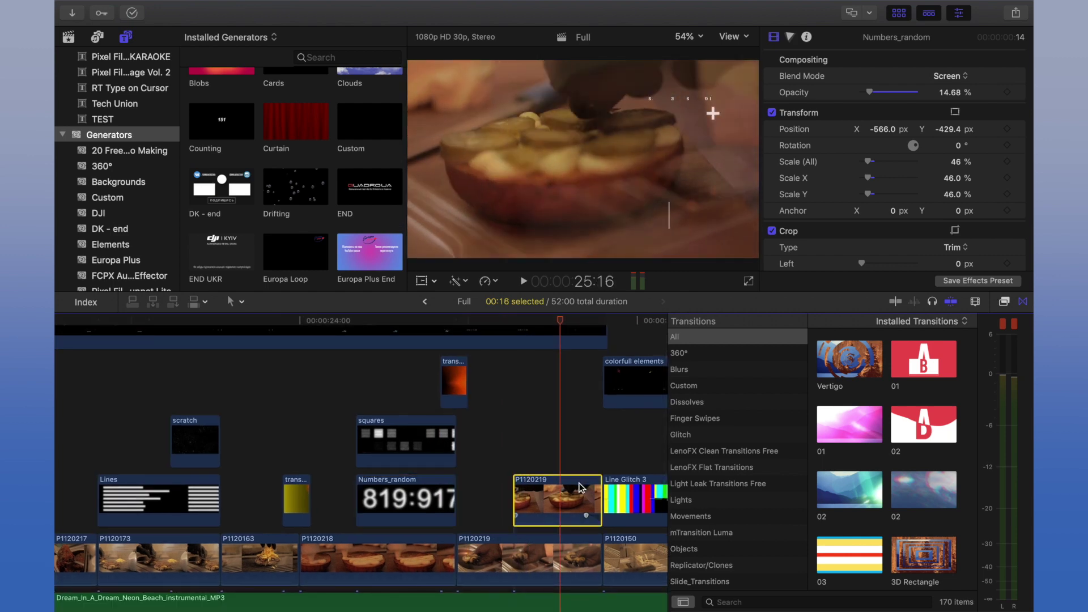
{"action": "scroll", "coordinate": [572, 519], "scroll_direction": "right", "scroll_amount": 5}
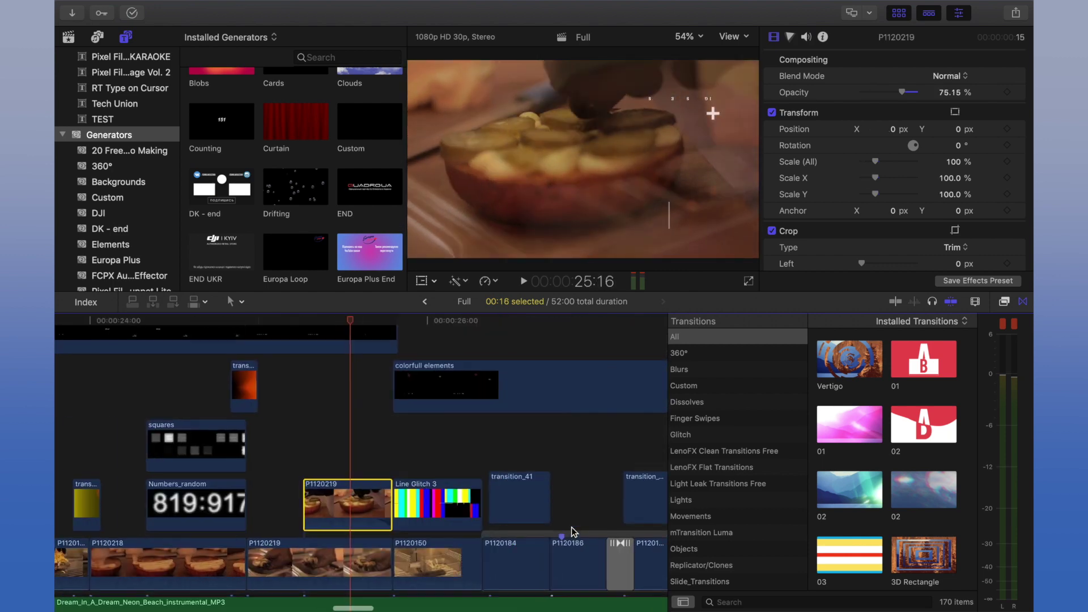
{"action": "left_click", "coordinate": [368, 329]}
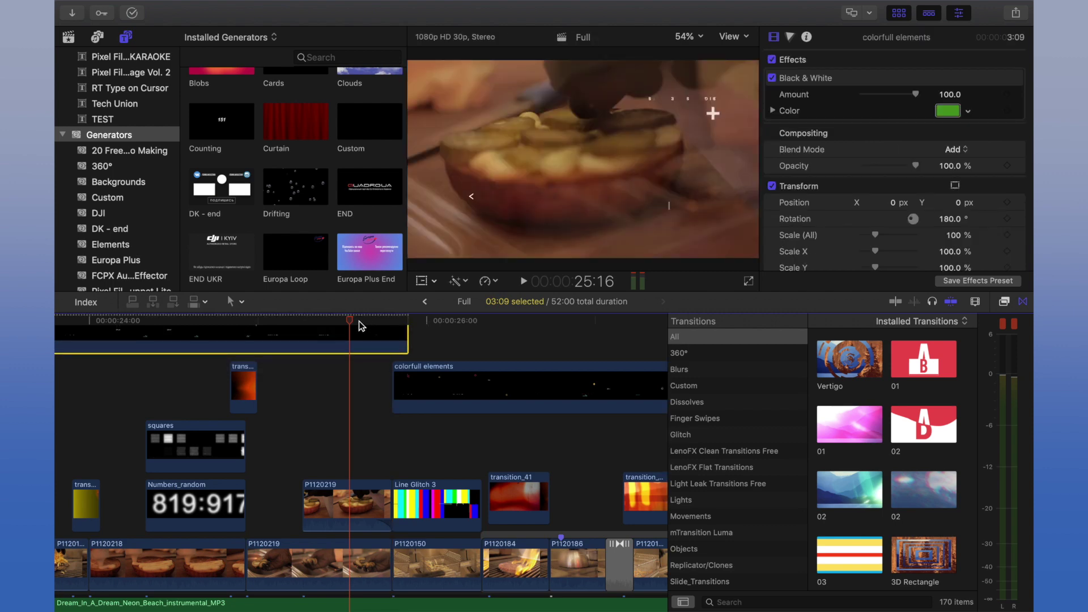
{"action": "key", "text": "Up"}
{"action": "scroll", "coordinate": [340, 334], "scroll_direction": "right", "scroll_amount": 3}
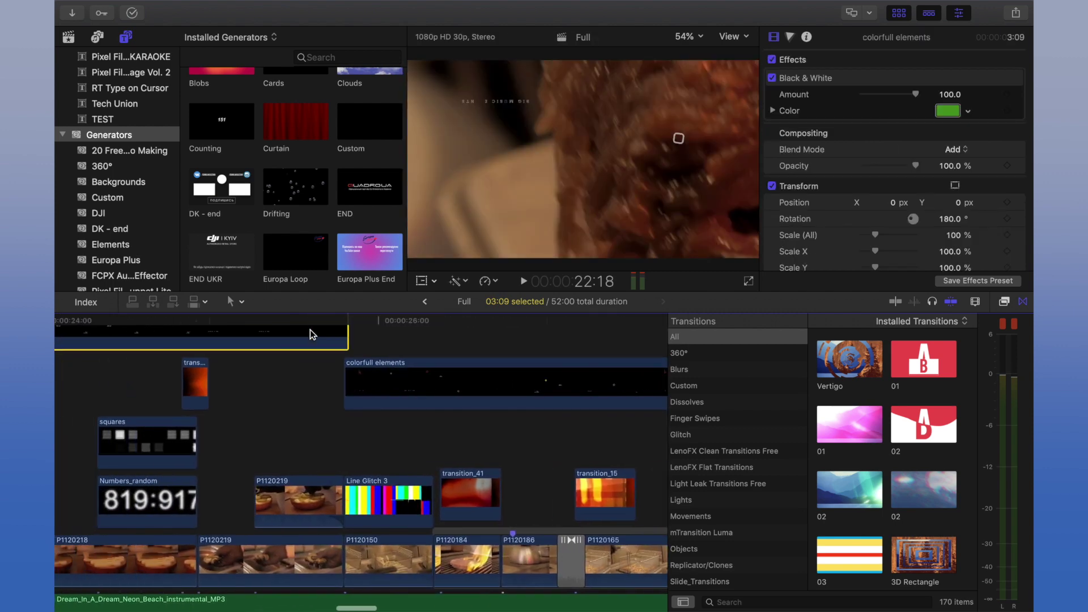
{"action": "scroll", "coordinate": [317, 322], "scroll_direction": "left", "scroll_amount": 10}
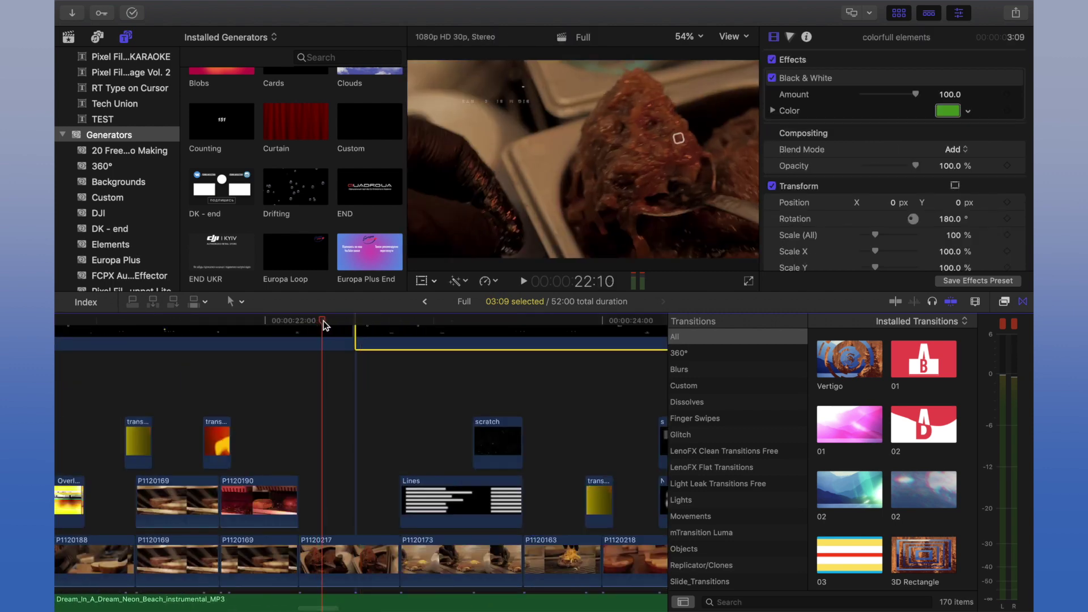
{"action": "scroll", "coordinate": [340, 326], "scroll_direction": "right", "scroll_amount": 10}
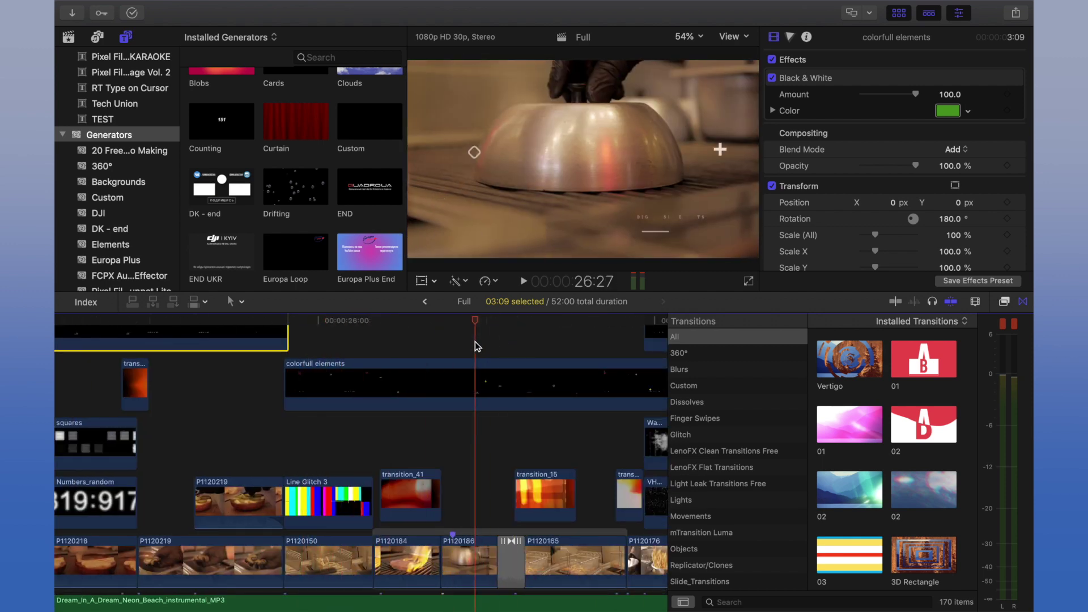
{"action": "scroll", "coordinate": [475, 346], "scroll_direction": "down", "scroll_amount": 6}
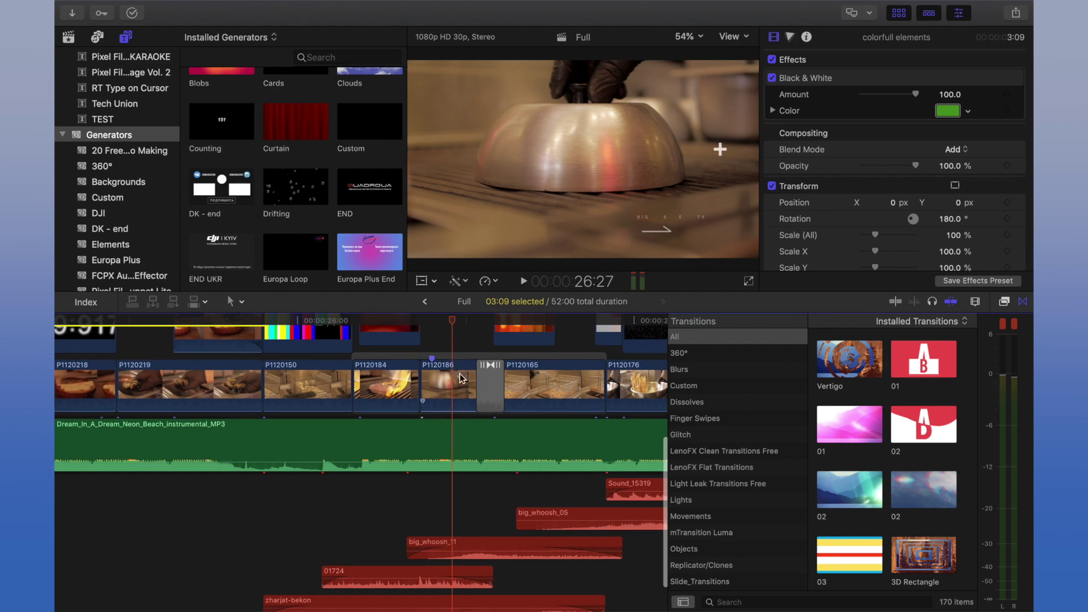
{"action": "scroll", "coordinate": [459, 548], "scroll_direction": "down", "scroll_amount": 2}
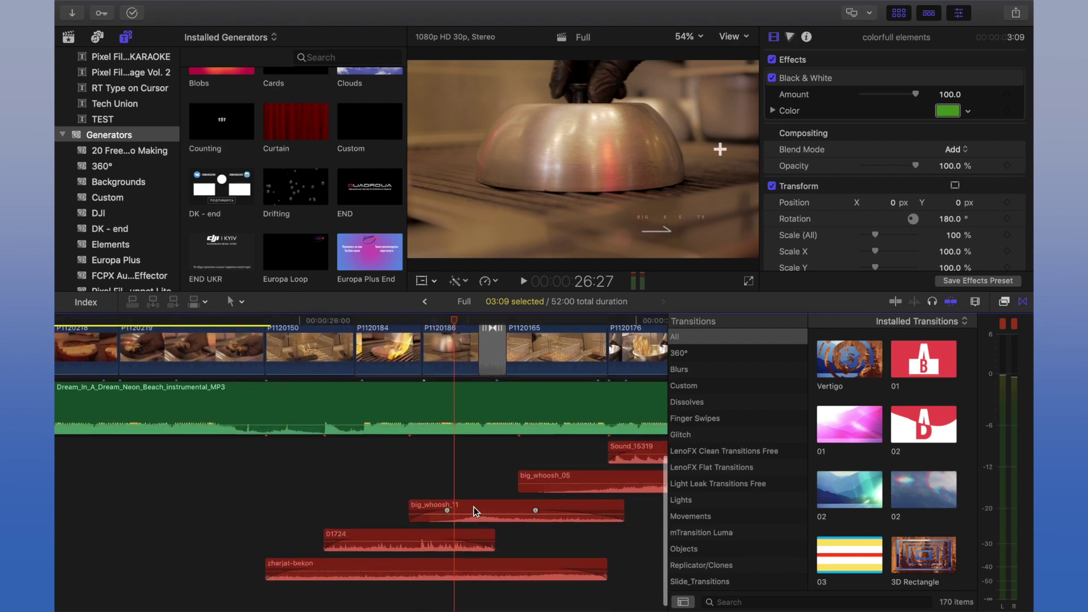
{"action": "scroll", "coordinate": [472, 509], "scroll_direction": "up", "scroll_amount": 5}
{"action": "left_click_drag", "start_coordinate": [493, 322], "coordinate": [584, 321]}
{"action": "scroll", "coordinate": [583, 397], "scroll_direction": "right", "scroll_amount": 6}
{"action": "scroll", "coordinate": [403, 397], "scroll_direction": "up", "scroll_amount": 2}
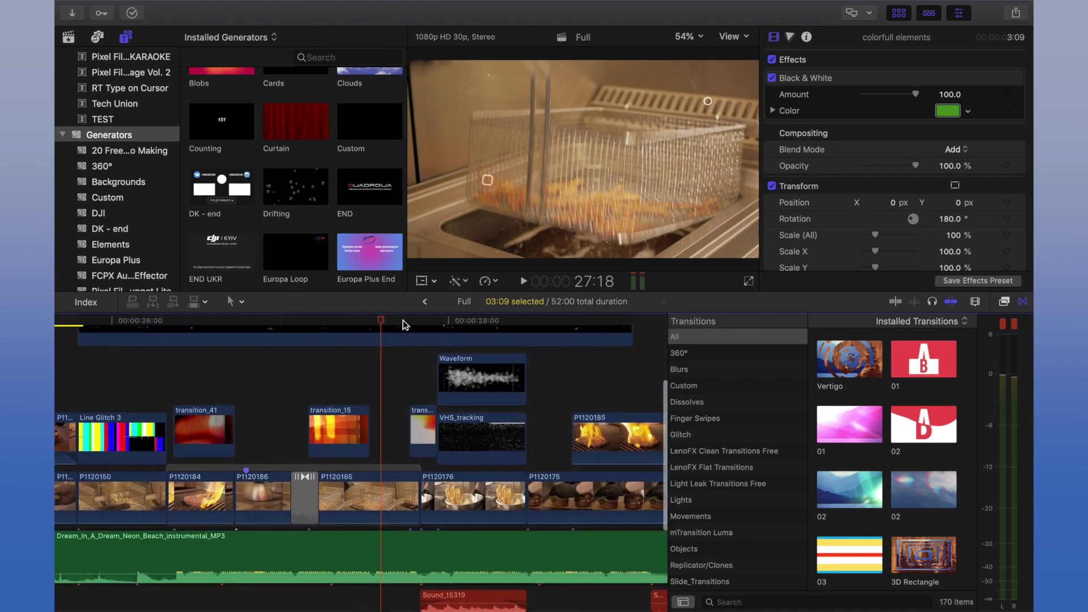
{"action": "scroll", "coordinate": [401, 321], "scroll_direction": "right", "scroll_amount": 5}
{"action": "scroll", "coordinate": [401, 321], "scroll_direction": "down", "scroll_amount": 2}
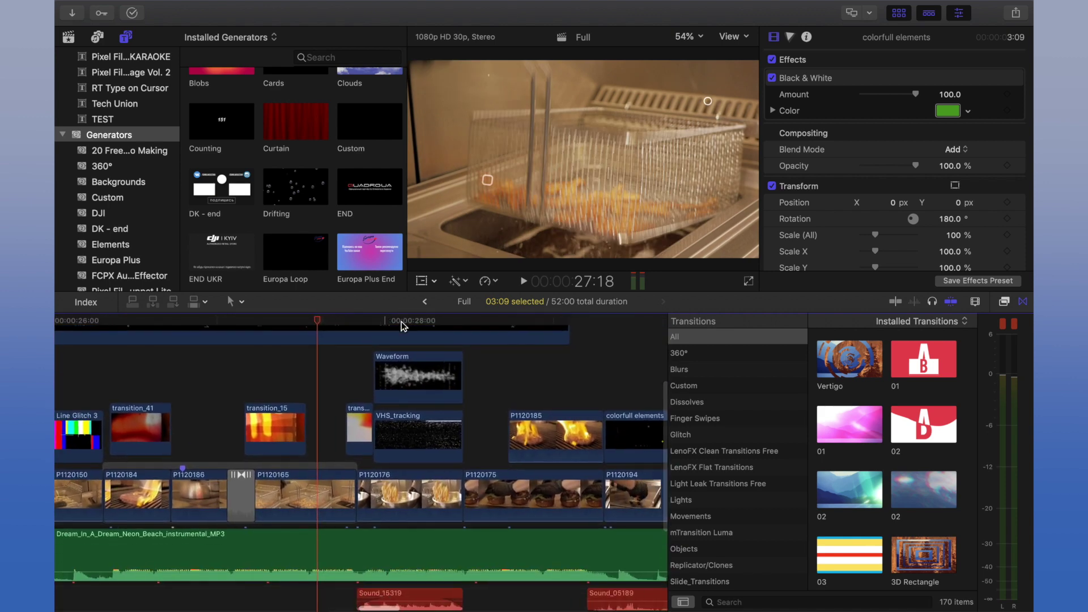
{"action": "scroll", "coordinate": [401, 321], "scroll_direction": "right", "scroll_amount": 3}
{"action": "scroll", "coordinate": [196, 400], "scroll_direction": "right", "scroll_amount": 3}
{"action": "scroll", "coordinate": [196, 399], "scroll_direction": "up", "scroll_amount": 1}
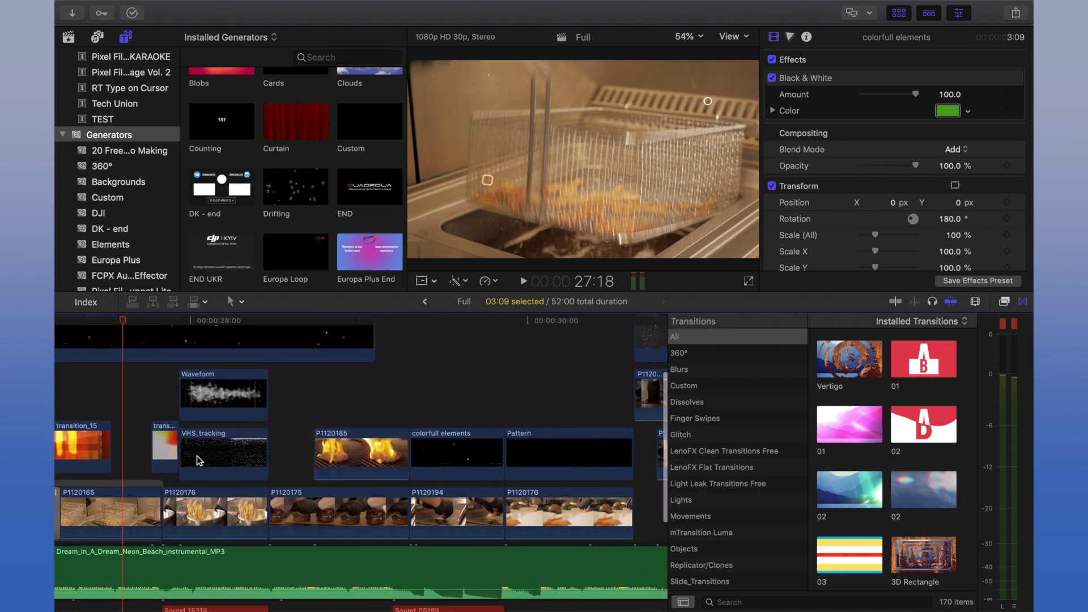
{"action": "left_click", "coordinate": [216, 323]}
{"action": "scroll", "coordinate": [390, 342], "scroll_direction": "right", "scroll_amount": 4}
{"action": "scroll", "coordinate": [390, 343], "scroll_direction": "up", "scroll_amount": 1}
{"action": "scroll", "coordinate": [390, 343], "scroll_direction": "right", "scroll_amount": 4}
{"action": "scroll", "coordinate": [390, 343], "scroll_direction": "up", "scroll_amount": 2}
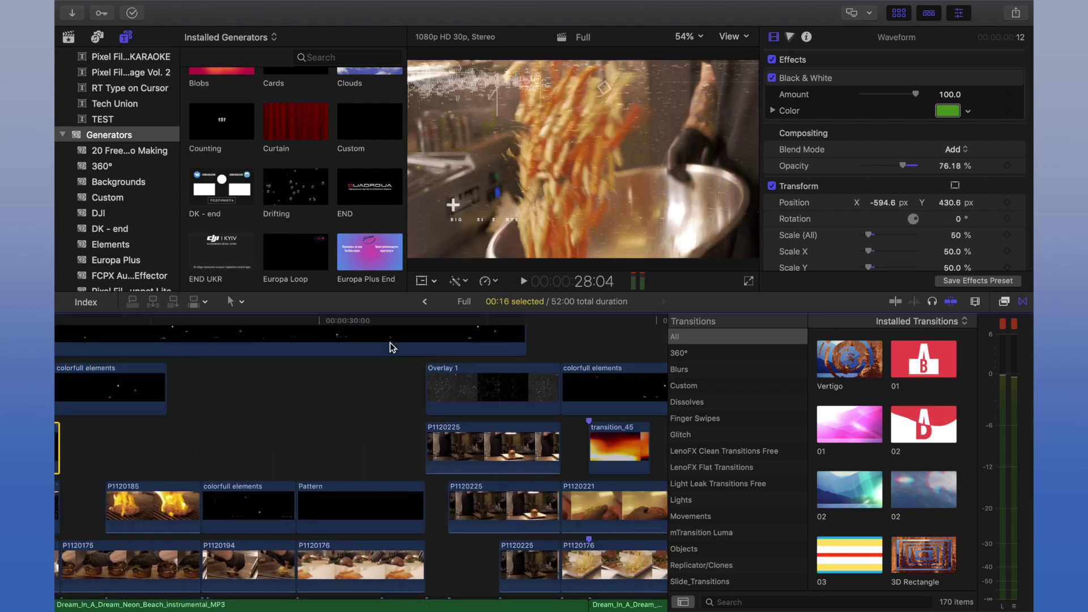
{"action": "mouse_move", "coordinate": [449, 321]}
{"action": "left_mouse_down"}
{"action": "mouse_move", "coordinate": [522, 322]}
{"action": "mouse_move", "coordinate": [428, 321]}
{"action": "left_mouse_up"}
{"action": "key", "text": "space"}
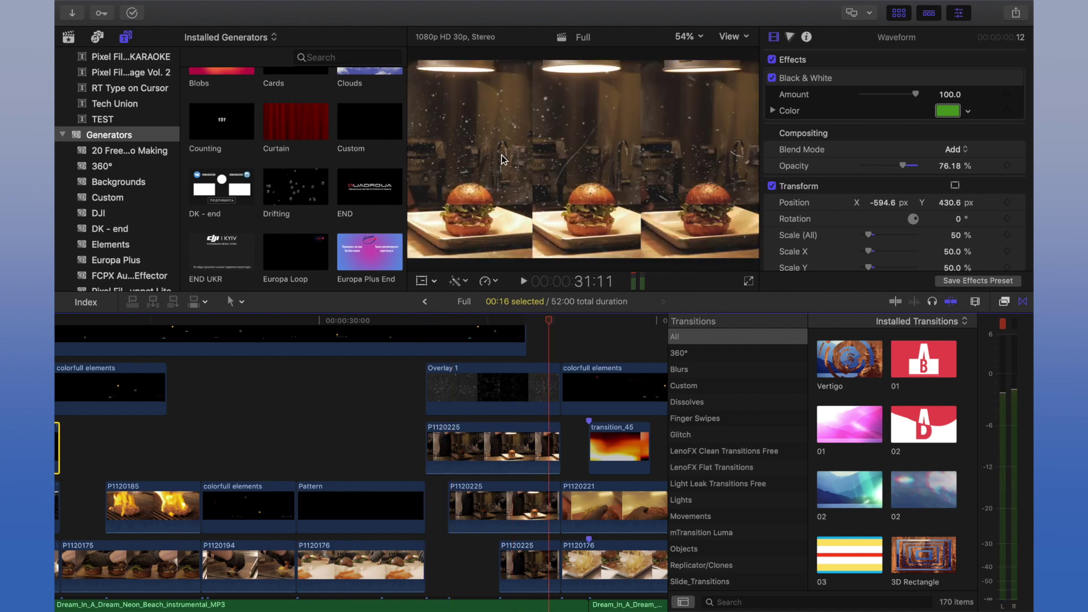
{"action": "scroll", "coordinate": [799, 193], "scroll_direction": "down", "scroll_amount": 4}
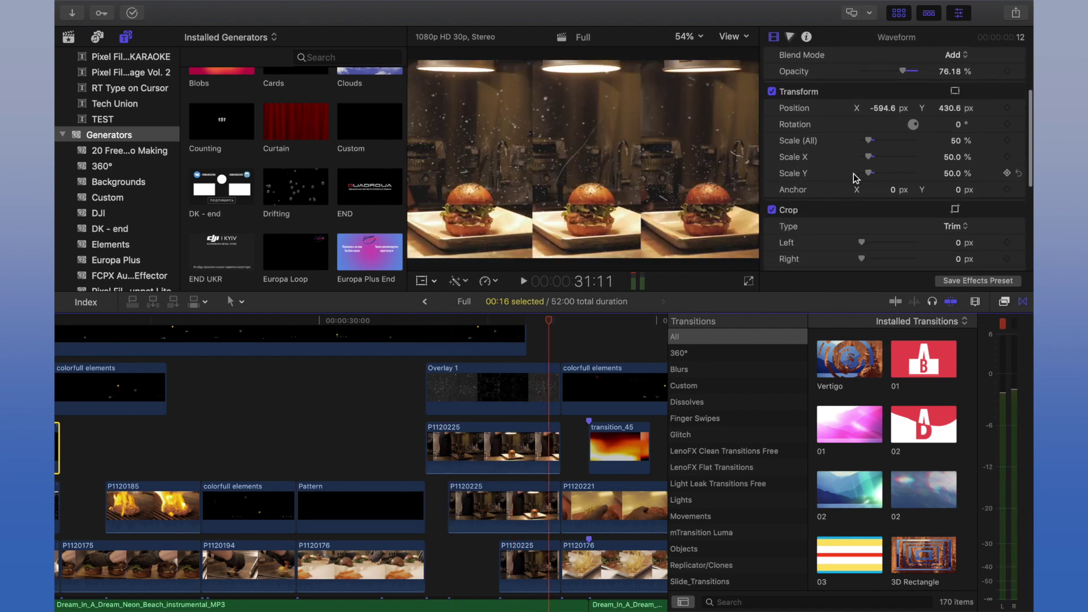
{"action": "scroll", "coordinate": [854, 176], "scroll_direction": "up", "scroll_amount": 3}
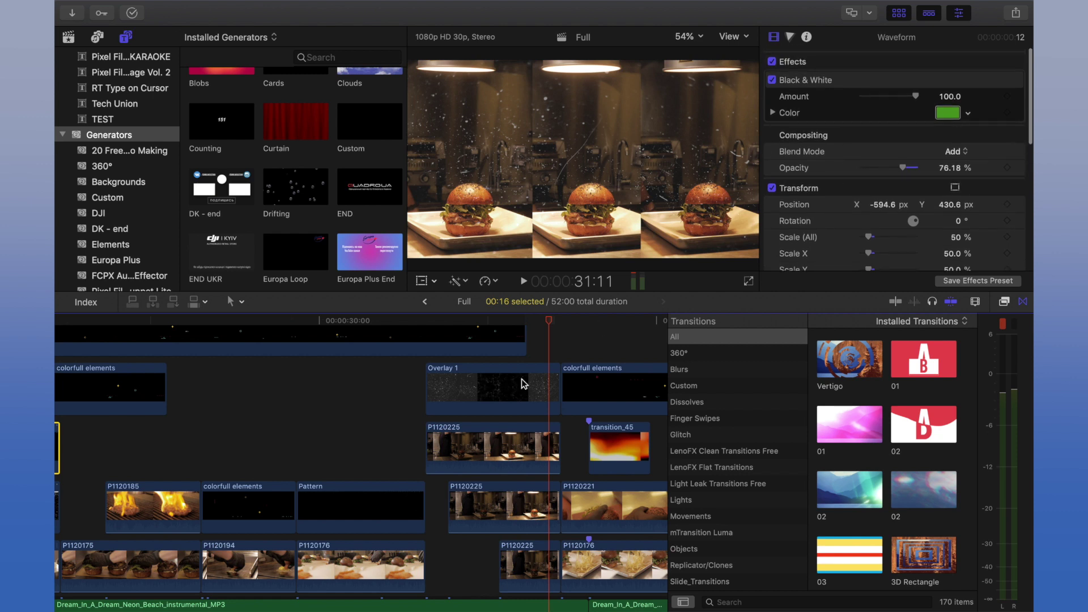
{"action": "left_click", "coordinate": [539, 448]}
{"action": "scroll", "coordinate": [869, 196], "scroll_direction": "down", "scroll_amount": 2}
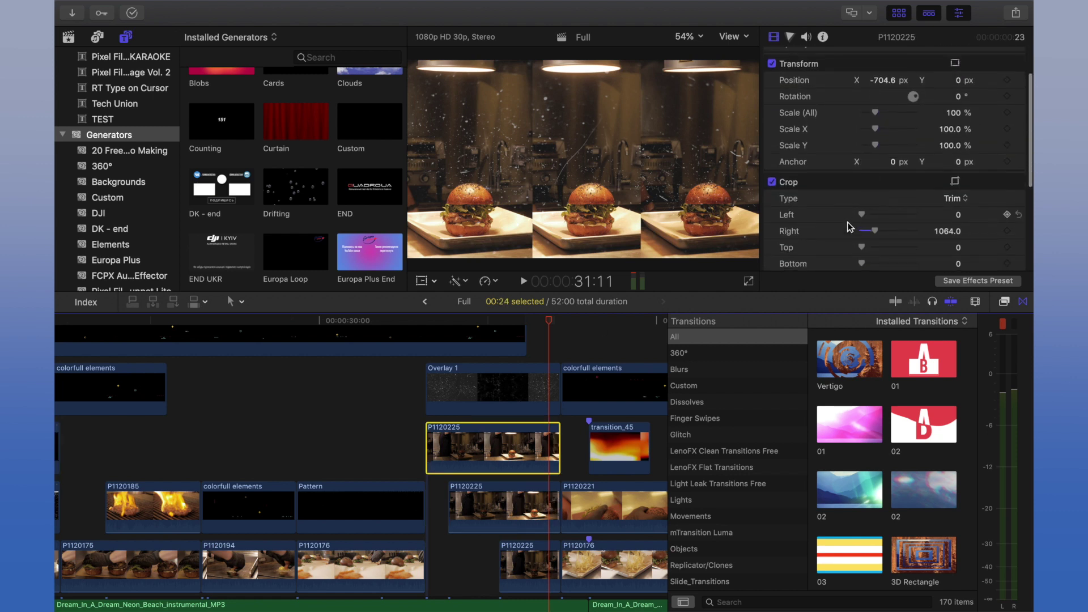
{"action": "left_click", "coordinate": [445, 347]}
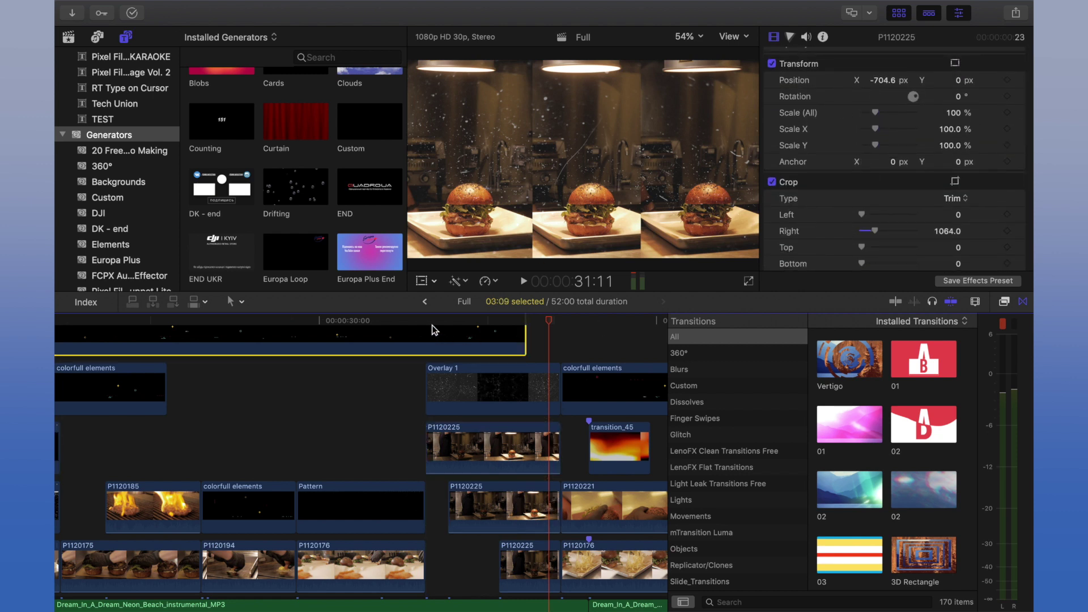
{"action": "left_click", "coordinate": [430, 321]}
{"action": "key", "text": "space"}
{"action": "key", "text": "space"}
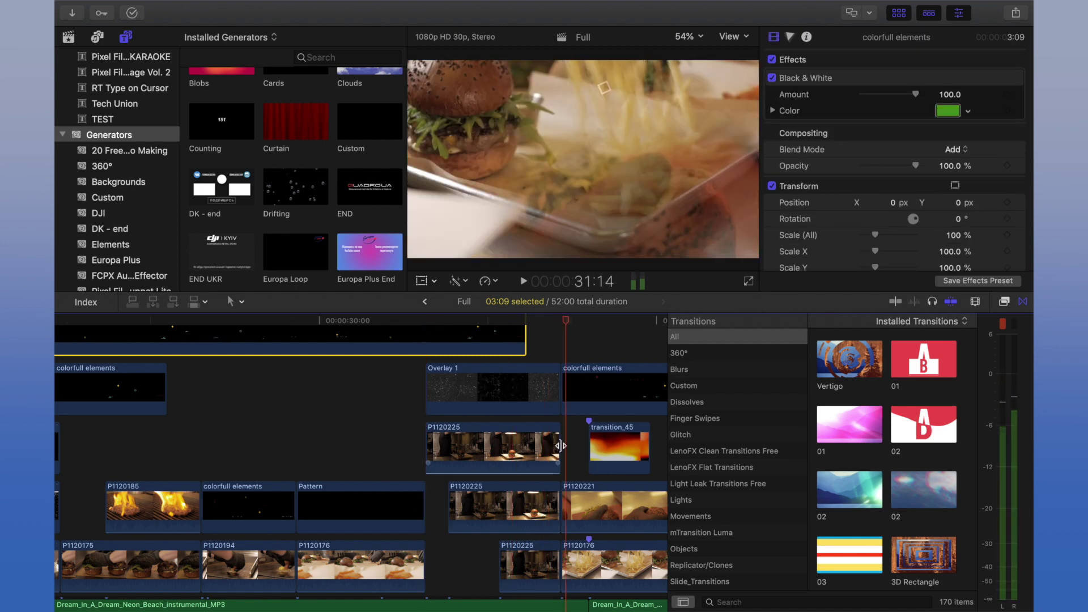
{"action": "left_click", "coordinate": [522, 319]}
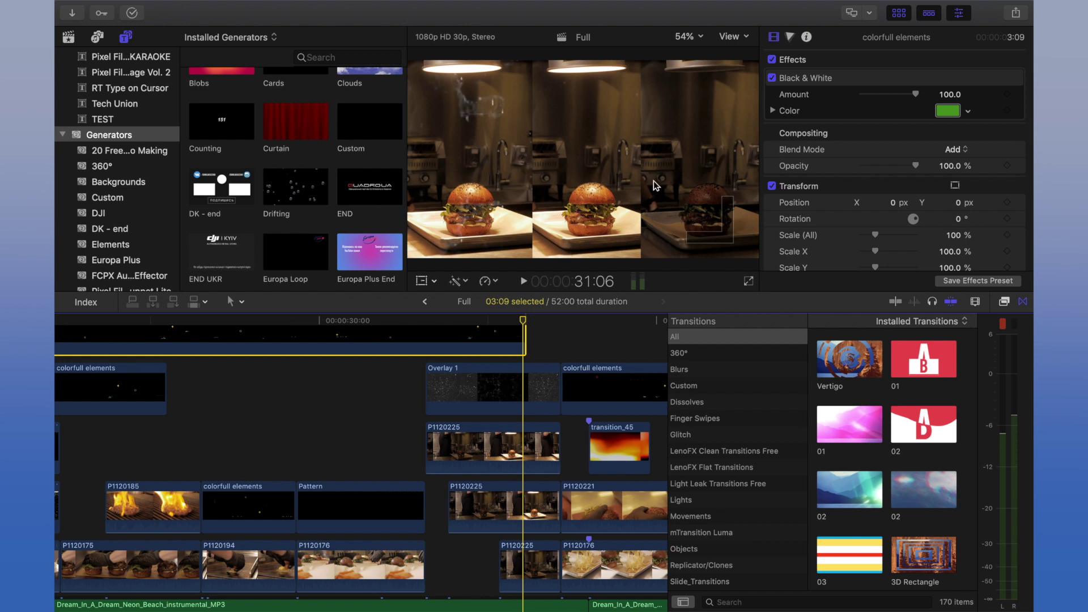
{"action": "scroll", "coordinate": [453, 391], "scroll_direction": "right", "scroll_amount": 5}
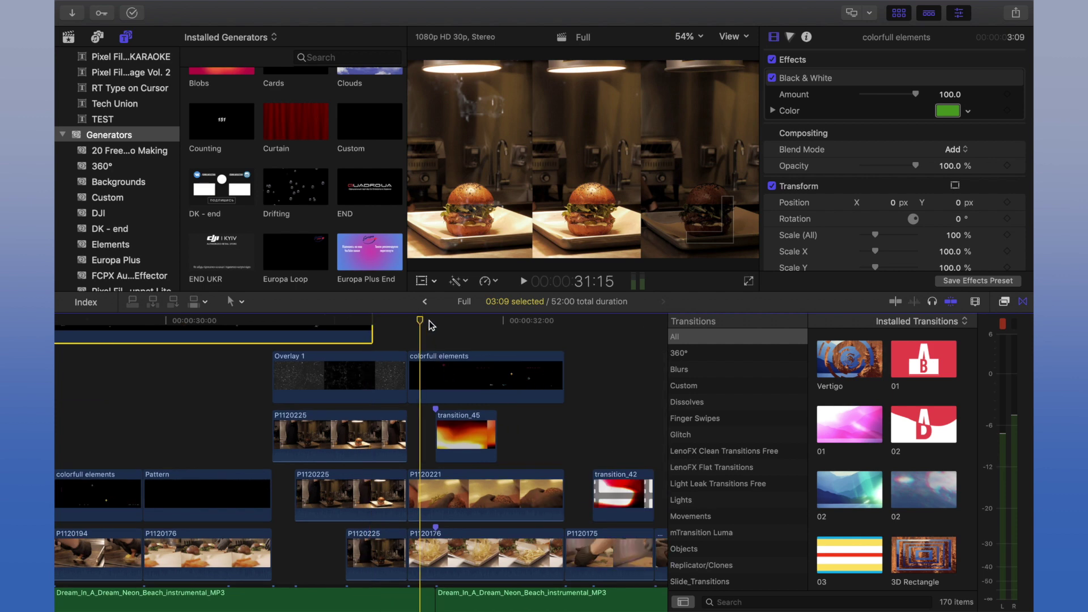
{"action": "left_click_drag", "start_coordinate": [428, 322], "coordinate": [455, 322]}
{"action": "left_click", "coordinate": [478, 494]}
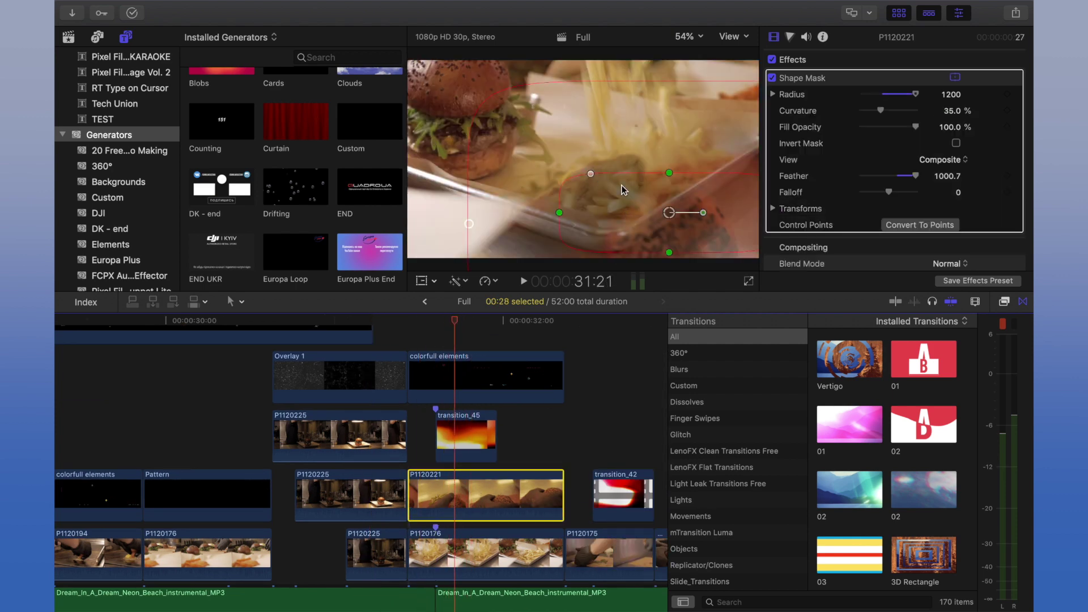
{"action": "left_click", "coordinate": [771, 78]}
{"action": "left_click", "coordinate": [771, 78]}
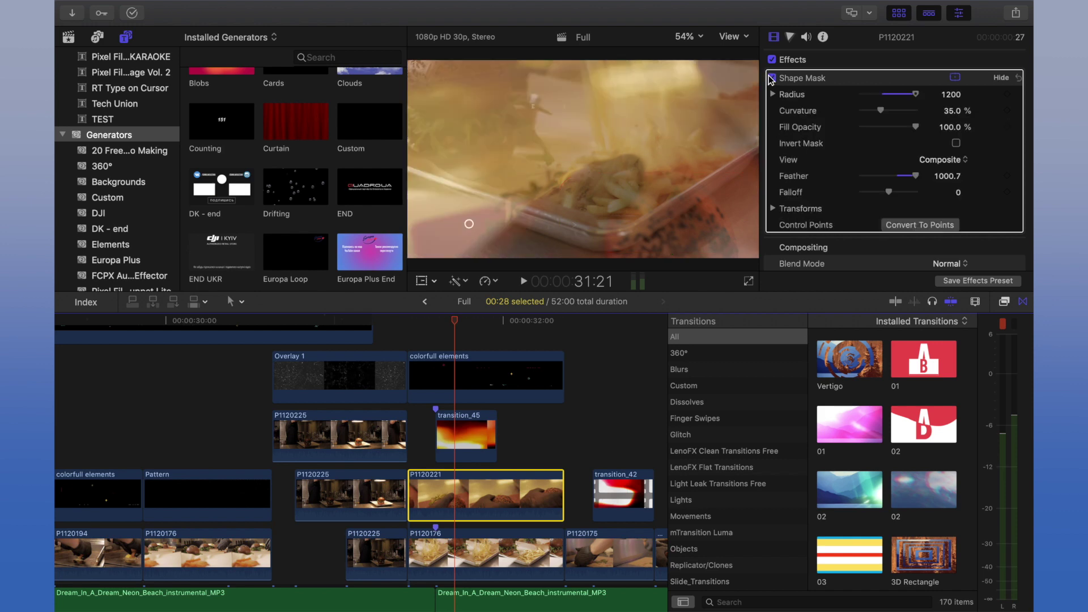
{"action": "left_click_drag", "start_coordinate": [452, 321], "coordinate": [627, 326]}
{"action": "scroll", "coordinate": [631, 326], "scroll_direction": "right", "scroll_amount": 5}
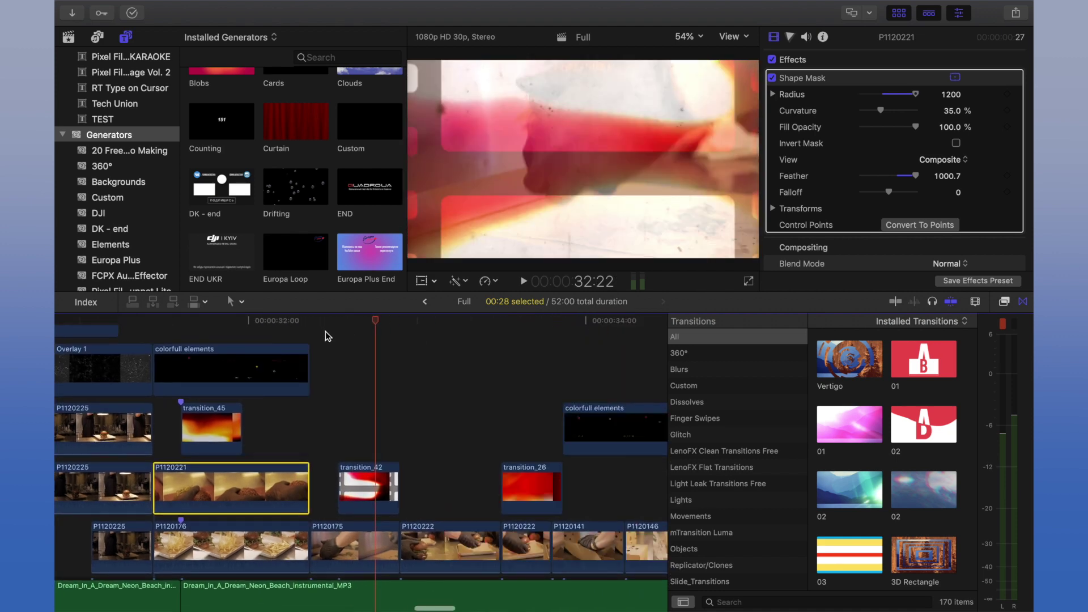
{"action": "left_click_drag", "start_coordinate": [375, 322], "coordinate": [474, 346]}
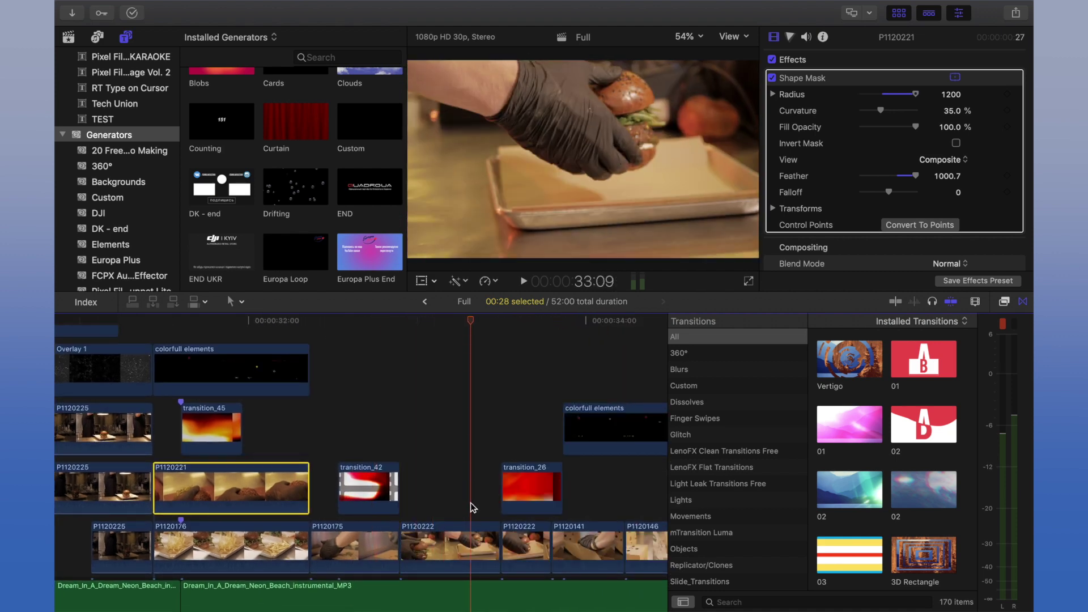
{"action": "left_click", "coordinate": [472, 536]}
{"action": "left_click", "coordinate": [356, 557]}
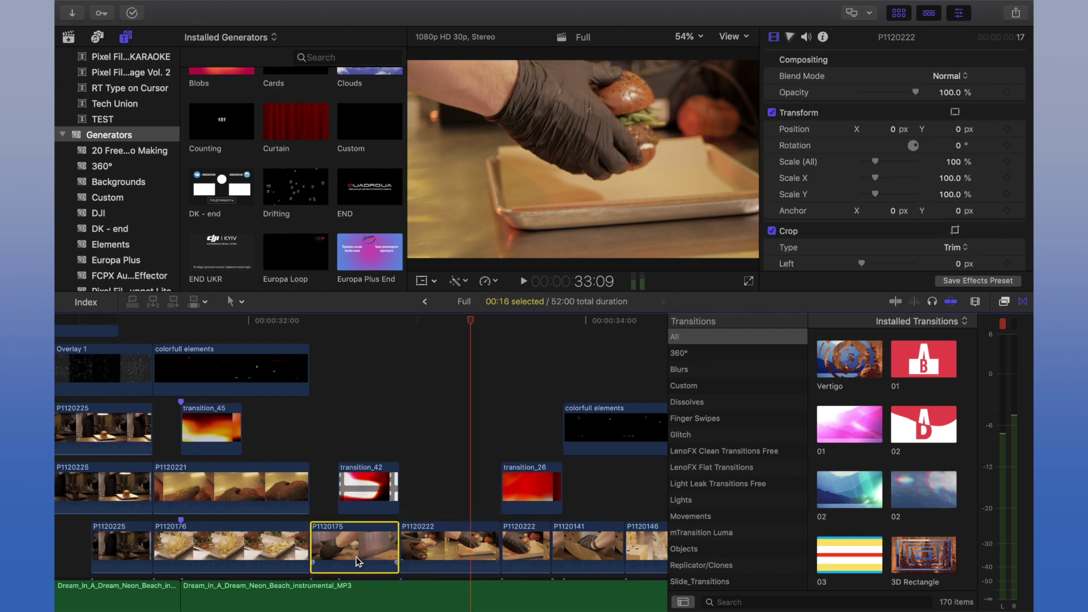
{"action": "scroll", "coordinate": [431, 499], "scroll_direction": "left", "scroll_amount": 10}
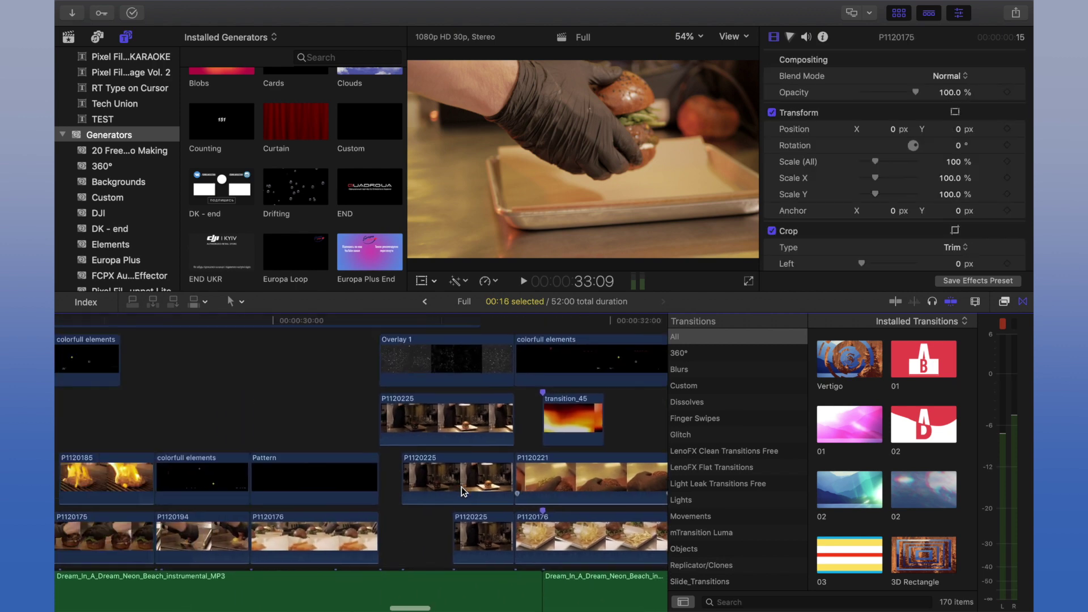
{"action": "left_click", "coordinate": [309, 524]}
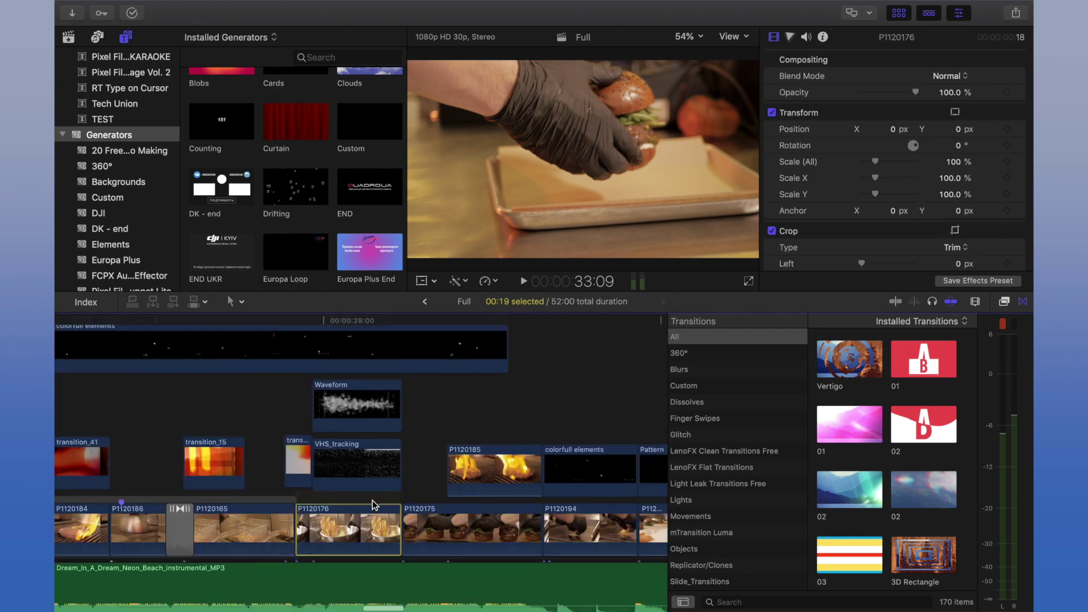
{"action": "scroll", "coordinate": [373, 502], "scroll_direction": "right", "scroll_amount": 5}
{"action": "left_click", "coordinate": [151, 320]}
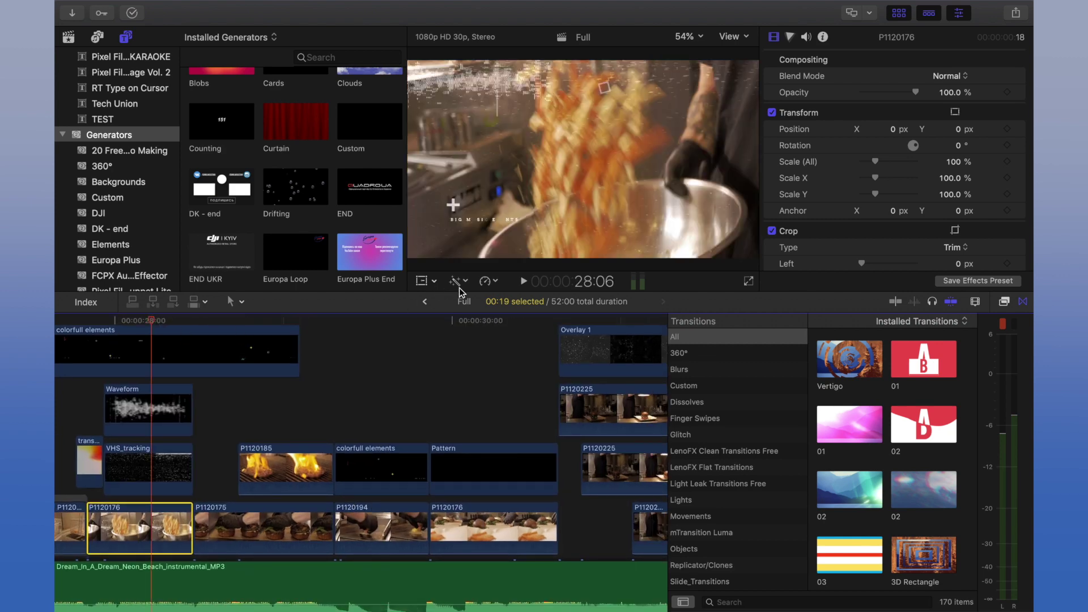
{"action": "left_click", "coordinate": [489, 281]}
{"action": "mouse_move", "coordinate": [587, 480]}
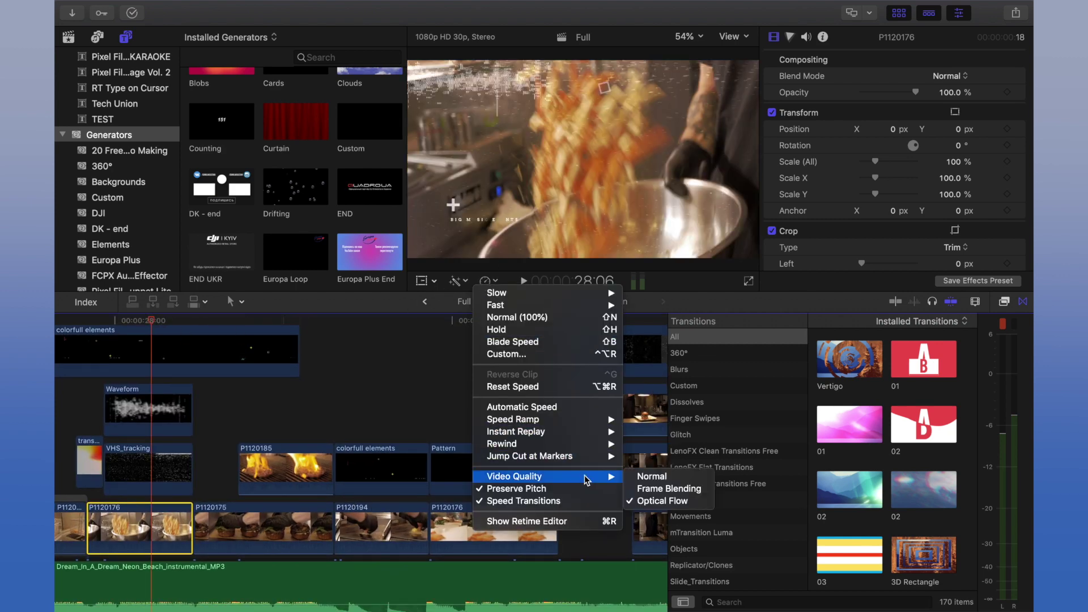
{"action": "left_click", "coordinate": [236, 418]}
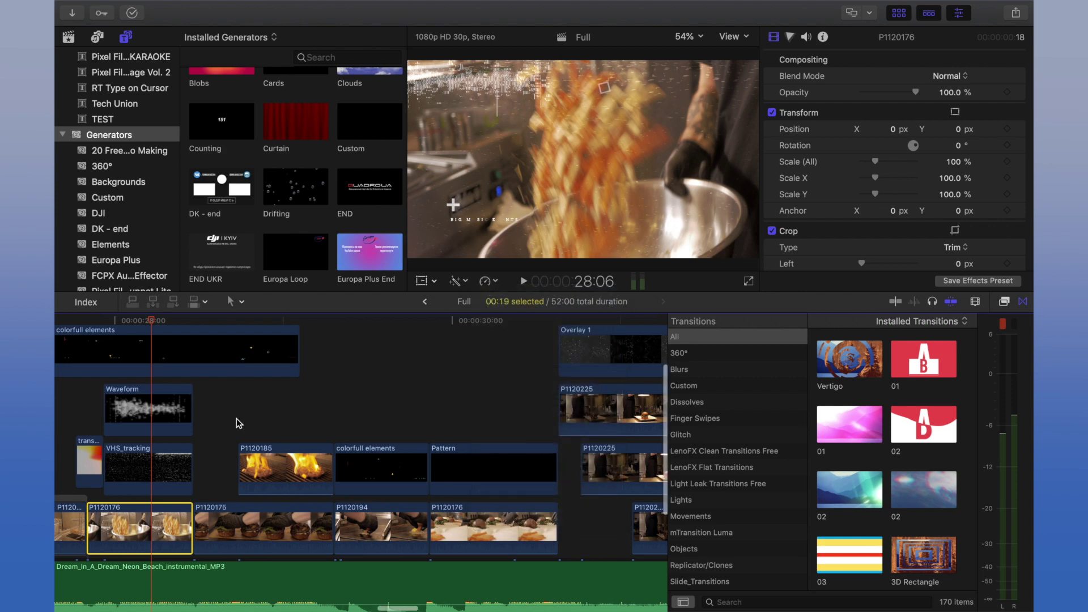
{"action": "scroll", "coordinate": [236, 418], "scroll_direction": "right", "scroll_amount": 5}
{"action": "scroll", "coordinate": [236, 423], "scroll_direction": "right", "scroll_amount": 5}
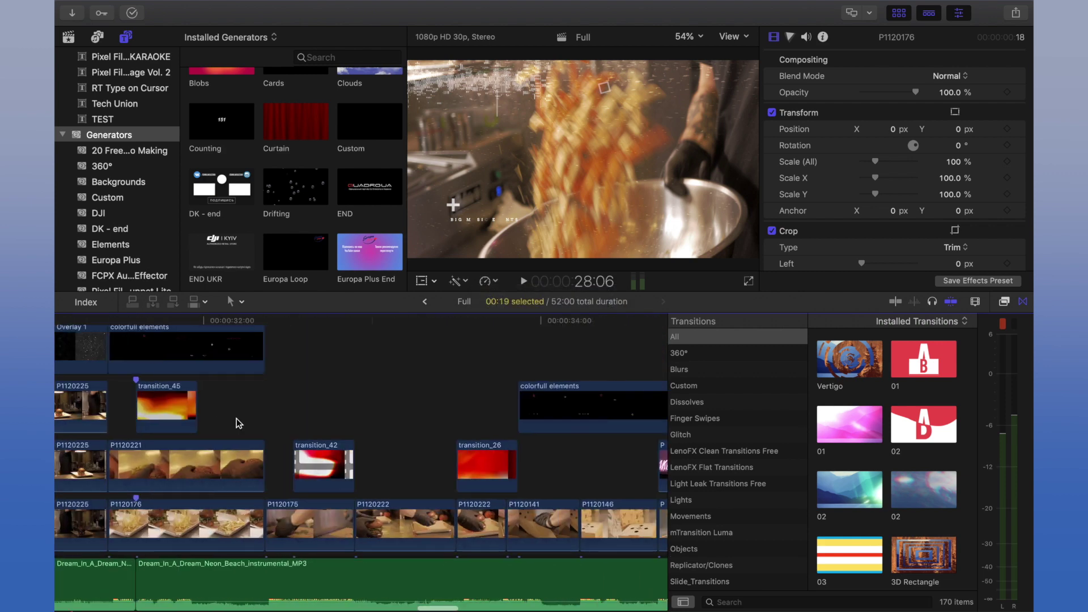
{"action": "left_click_drag", "start_coordinate": [216, 321], "coordinate": [543, 334]}
{"action": "left_click", "coordinate": [618, 525]}
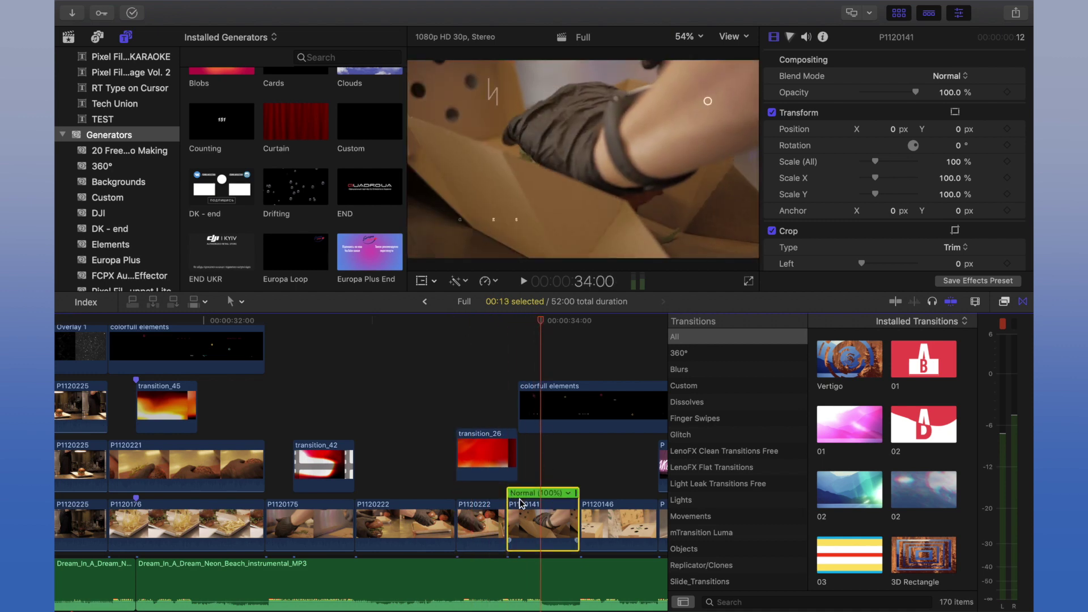
{"action": "scroll", "coordinate": [567, 510], "scroll_direction": "right", "scroll_amount": 3}
{"action": "left_click_drag", "start_coordinate": [467, 318], "coordinate": [591, 315]}
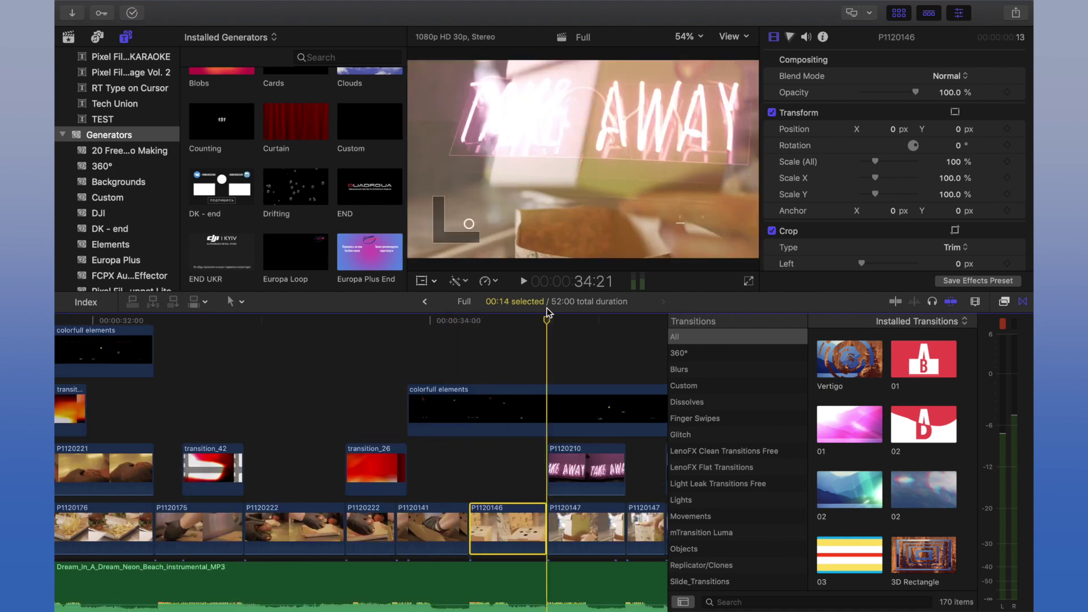
{"action": "left_click", "coordinate": [586, 465]}
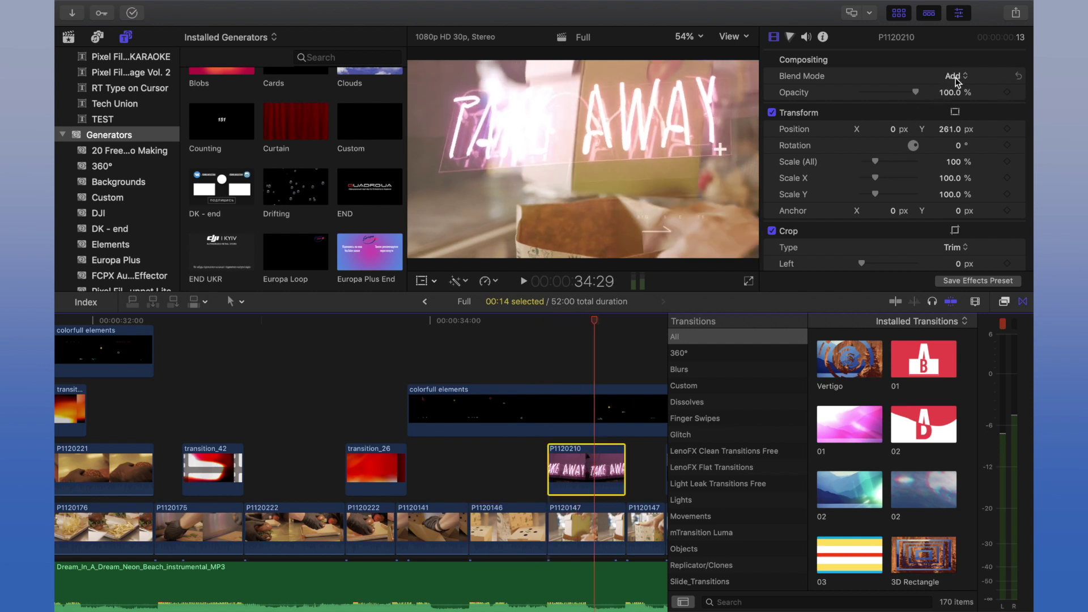
{"action": "scroll", "coordinate": [464, 396], "scroll_direction": "right", "scroll_amount": 5}
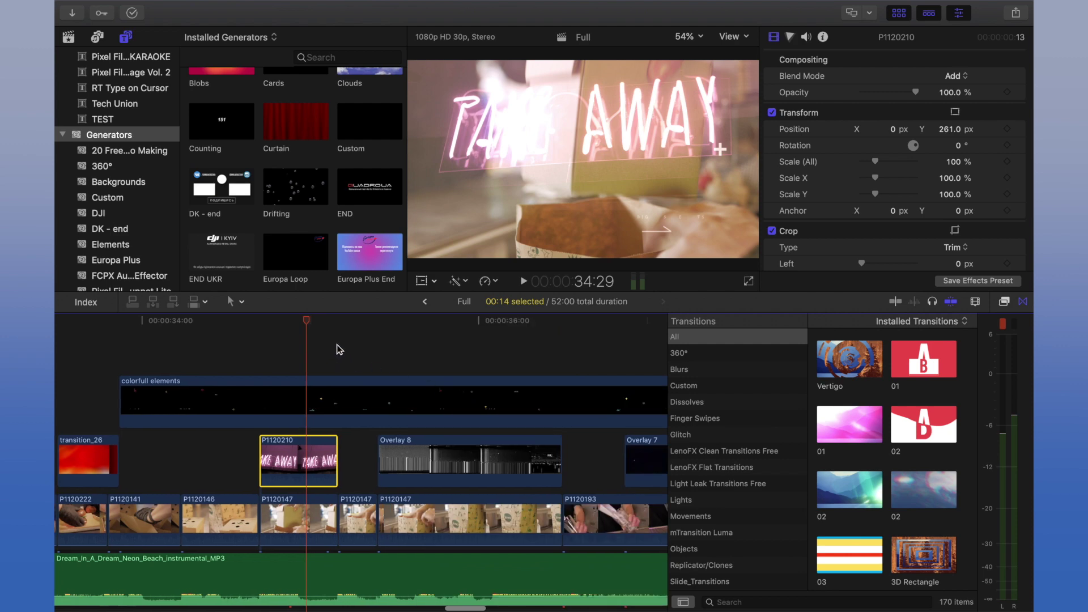
{"action": "left_click_drag", "start_coordinate": [413, 319], "coordinate": [593, 318]}
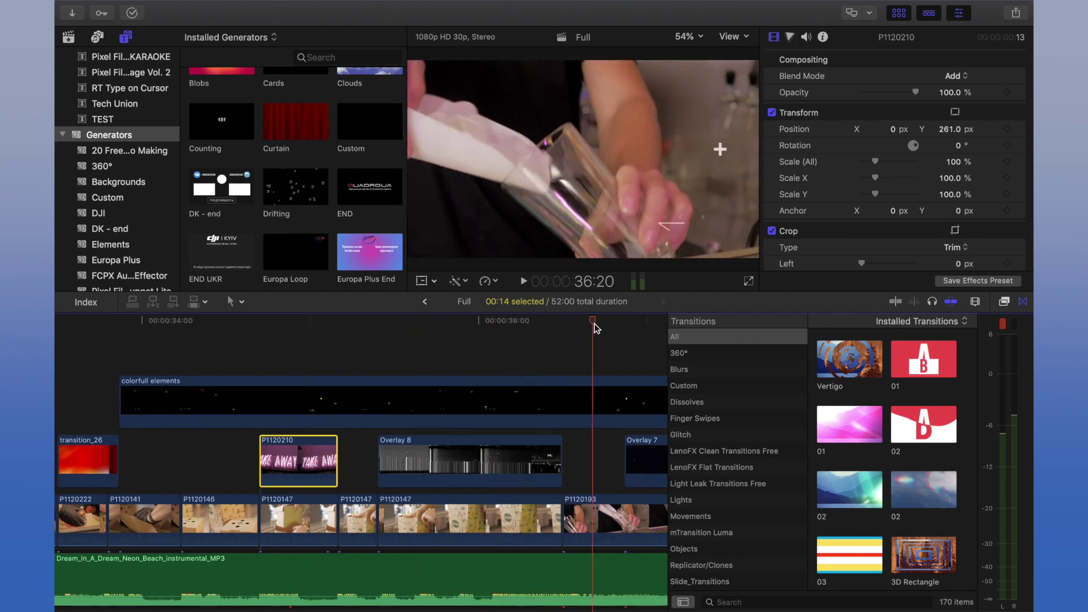
{"action": "scroll", "coordinate": [593, 319], "scroll_direction": "right", "scroll_amount": 3}
{"action": "scroll", "coordinate": [585, 329], "scroll_direction": "down", "scroll_amount": 5}
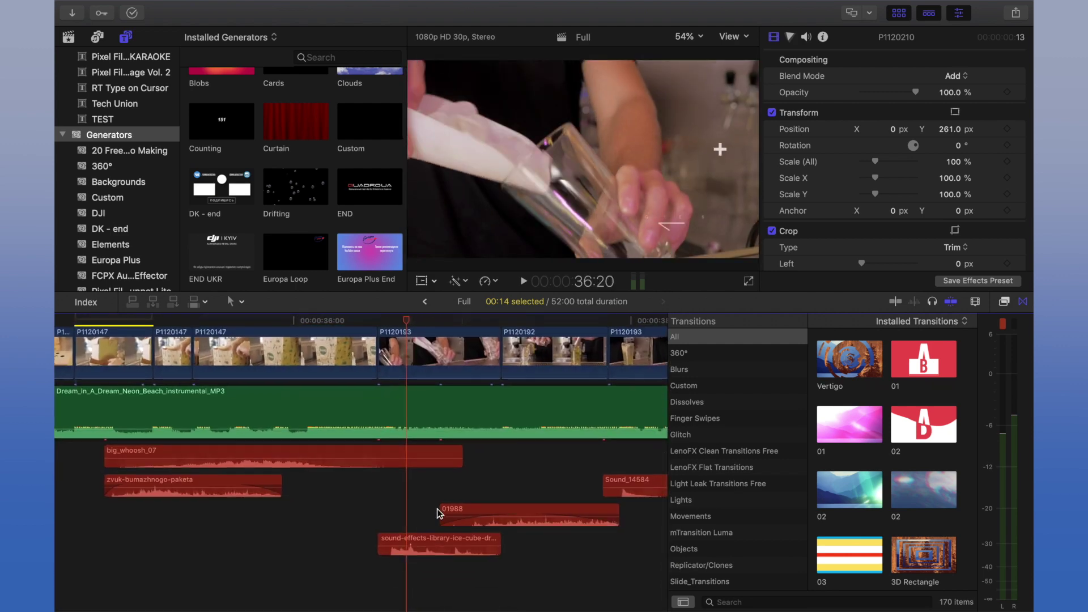
{"action": "scroll", "coordinate": [491, 441], "scroll_direction": "up", "scroll_amount": 7}
{"action": "mouse_move", "coordinate": [425, 331]}
{"action": "left_mouse_down"}
{"action": "mouse_move", "coordinate": [545, 329]}
{"action": "mouse_move", "coordinate": [629, 365]}
{"action": "left_mouse_up"}
{"action": "scroll", "coordinate": [631, 367], "scroll_direction": "right", "scroll_amount": 5}
{"action": "scroll", "coordinate": [631, 366], "scroll_direction": "down", "scroll_amount": 1}
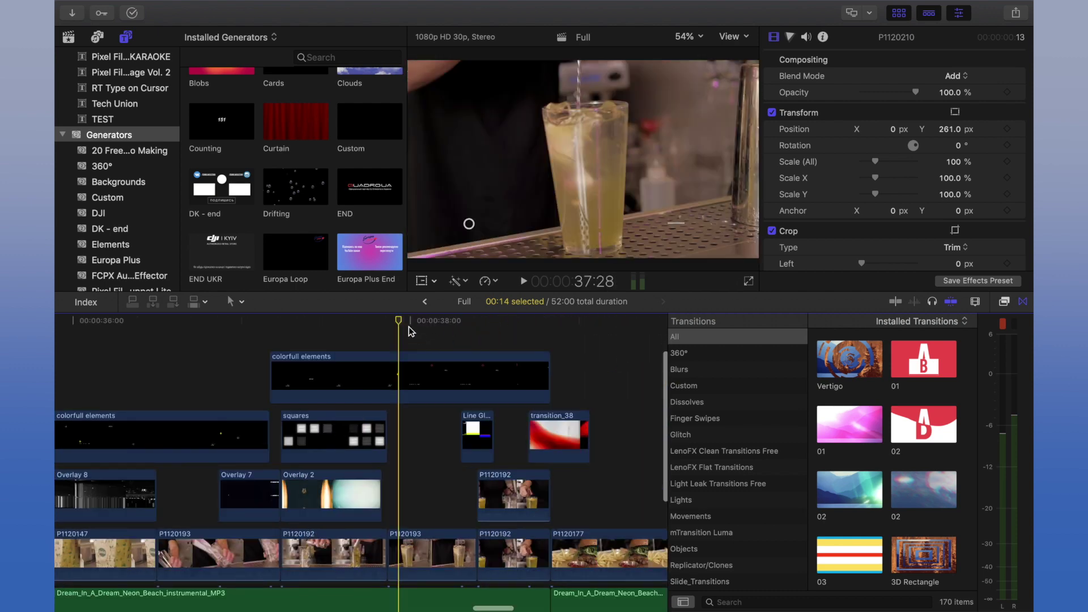
{"action": "scroll", "coordinate": [409, 327], "scroll_direction": "down", "scroll_amount": 2}
{"action": "left_click_drag", "start_coordinate": [409, 327], "coordinate": [489, 332]}
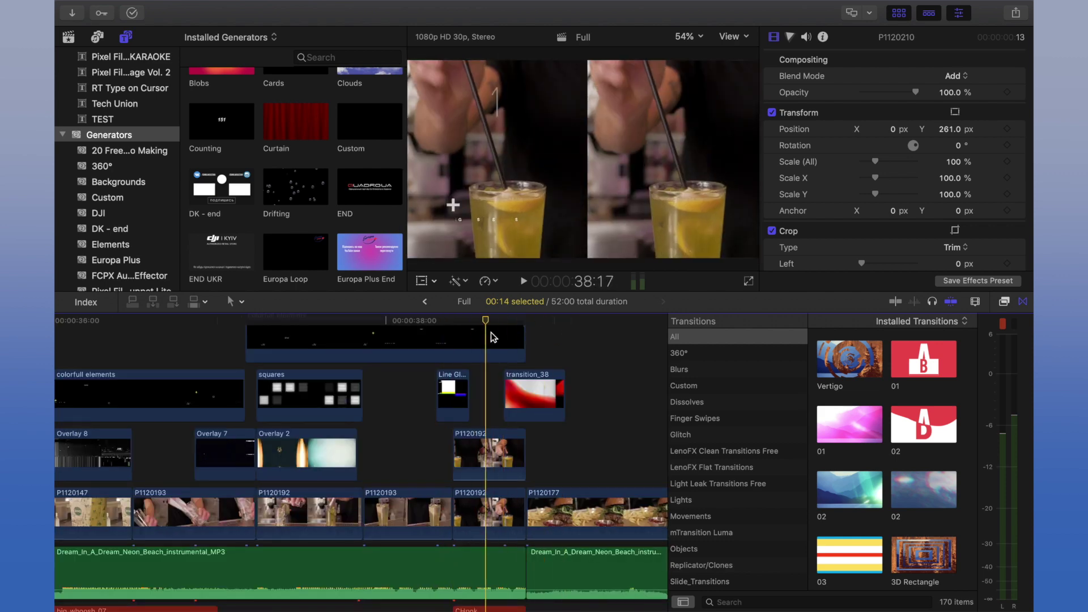
{"action": "scroll", "coordinate": [520, 416], "scroll_direction": "right", "scroll_amount": 5}
{"action": "scroll", "coordinate": [520, 415], "scroll_direction": "down", "scroll_amount": 1}
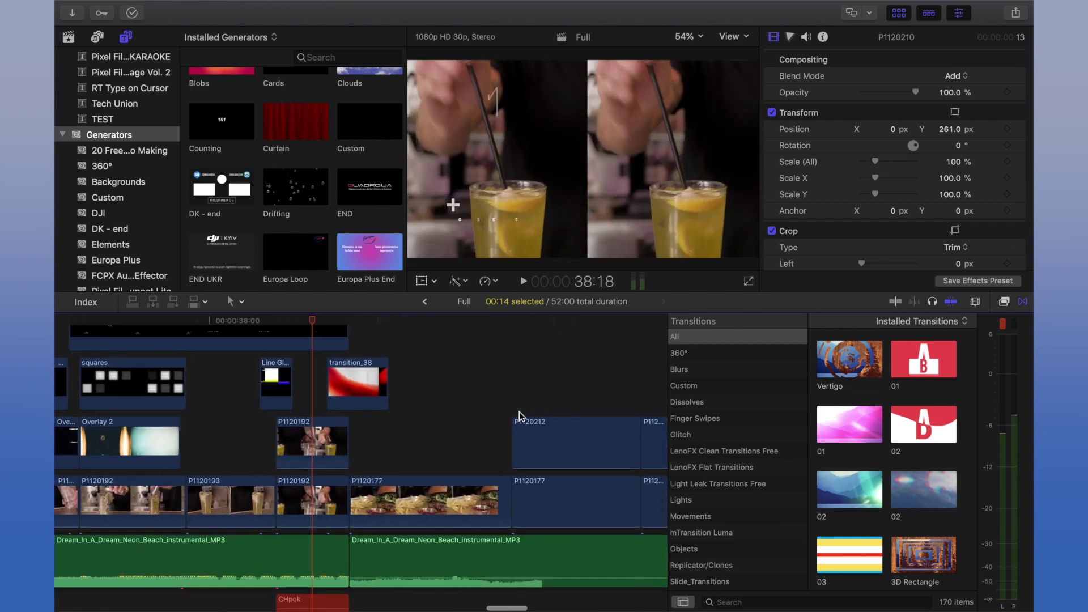
{"action": "mouse_move", "coordinate": [340, 321]}
{"action": "left_mouse_down"}
{"action": "mouse_move", "coordinate": [447, 320]}
{"action": "mouse_move", "coordinate": [477, 341]}
{"action": "left_mouse_up"}
{"action": "scroll", "coordinate": [470, 462], "scroll_direction": "right", "scroll_amount": 3}
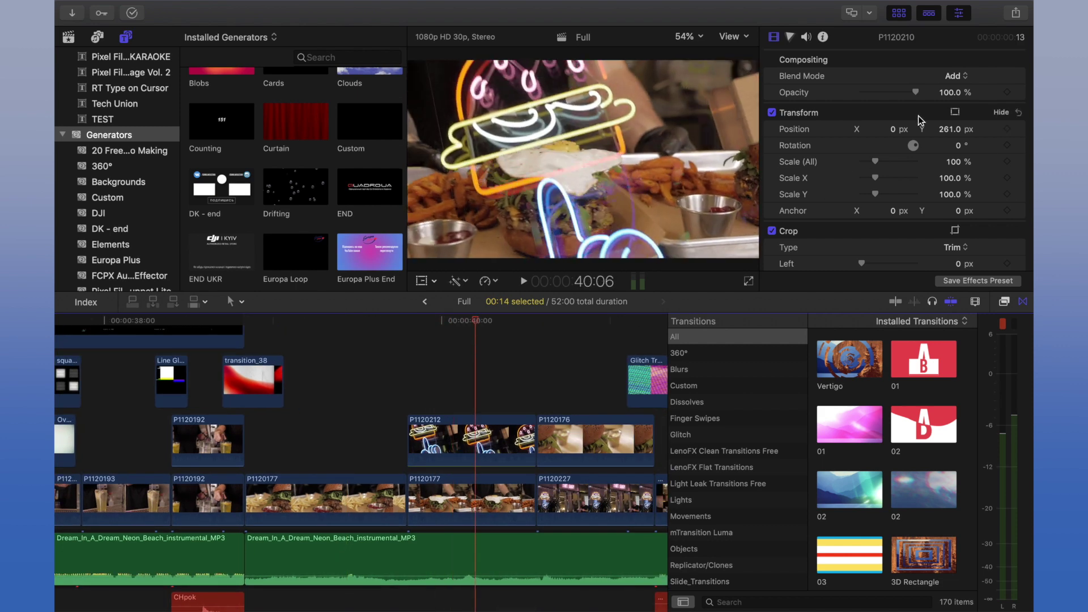
{"action": "left_click", "coordinate": [484, 445]}
{"action": "left_click", "coordinate": [958, 80]}
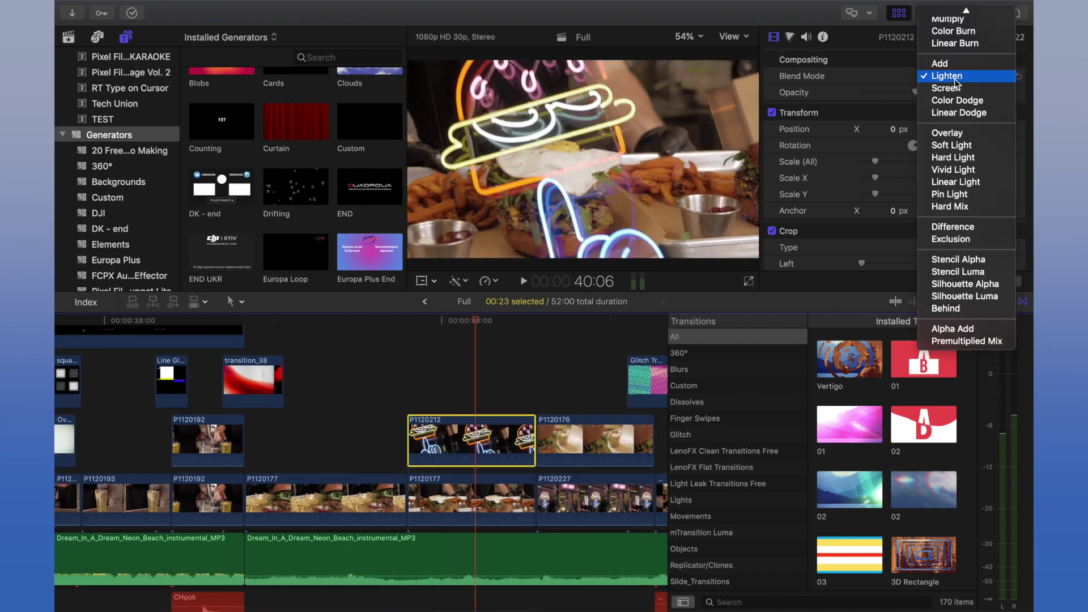
{"action": "left_click", "coordinate": [957, 87]}
{"action": "left_click", "coordinate": [951, 78]}
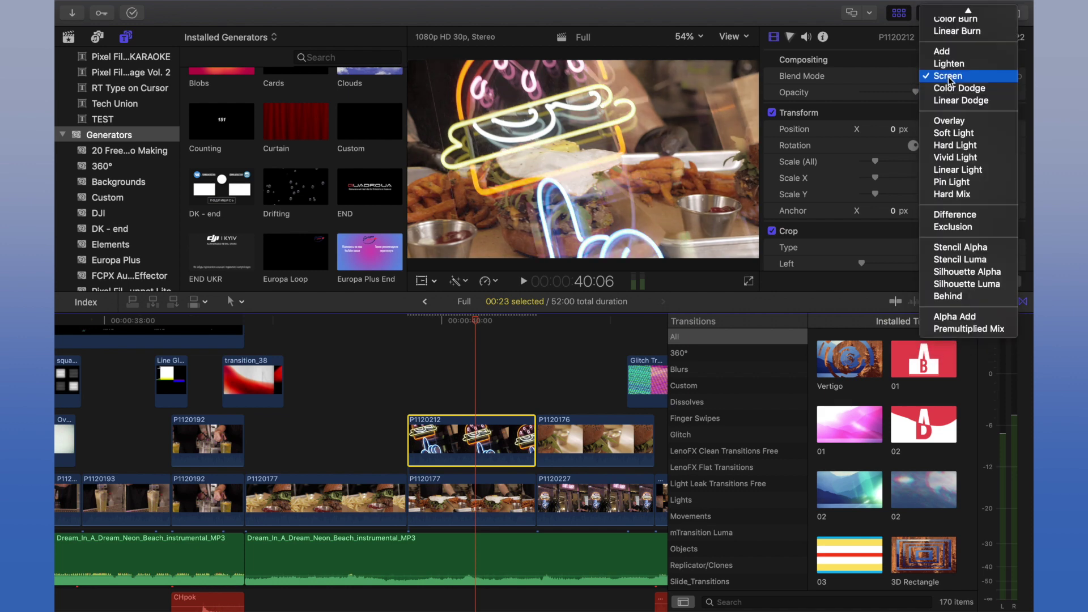
{"action": "left_click", "coordinate": [904, 104]}
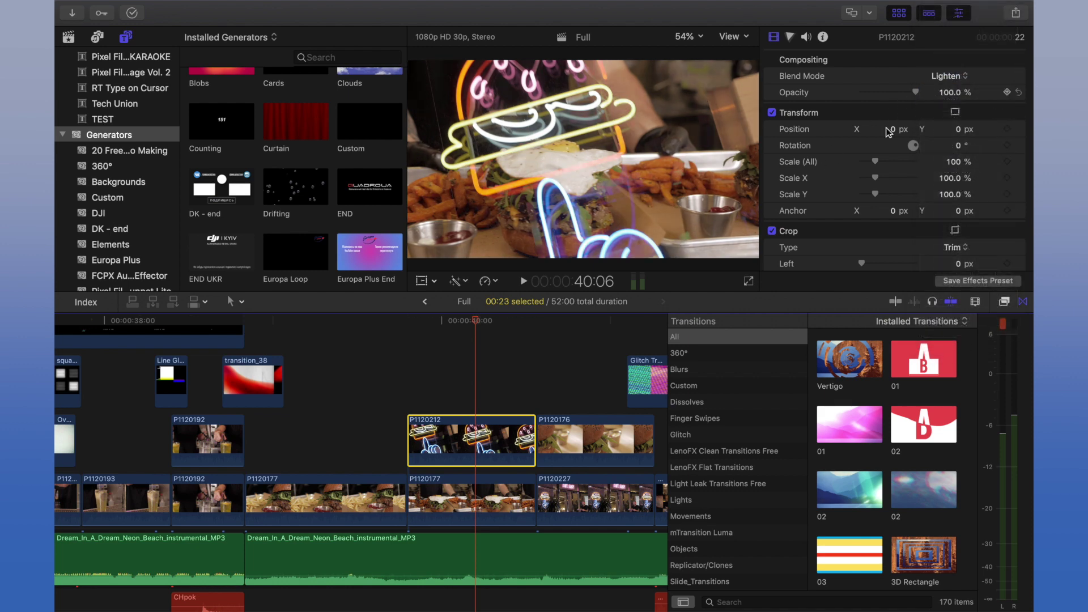
{"action": "scroll", "coordinate": [380, 389], "scroll_direction": "right", "scroll_amount": 5}
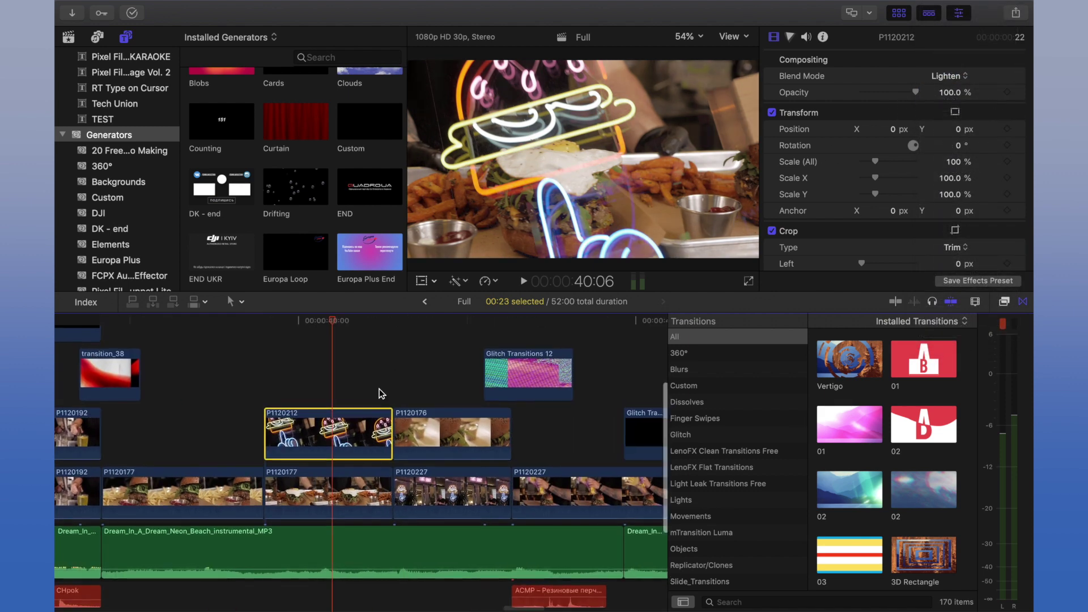
{"action": "left_click", "coordinate": [409, 341]}
{"action": "left_click", "coordinate": [434, 435]}
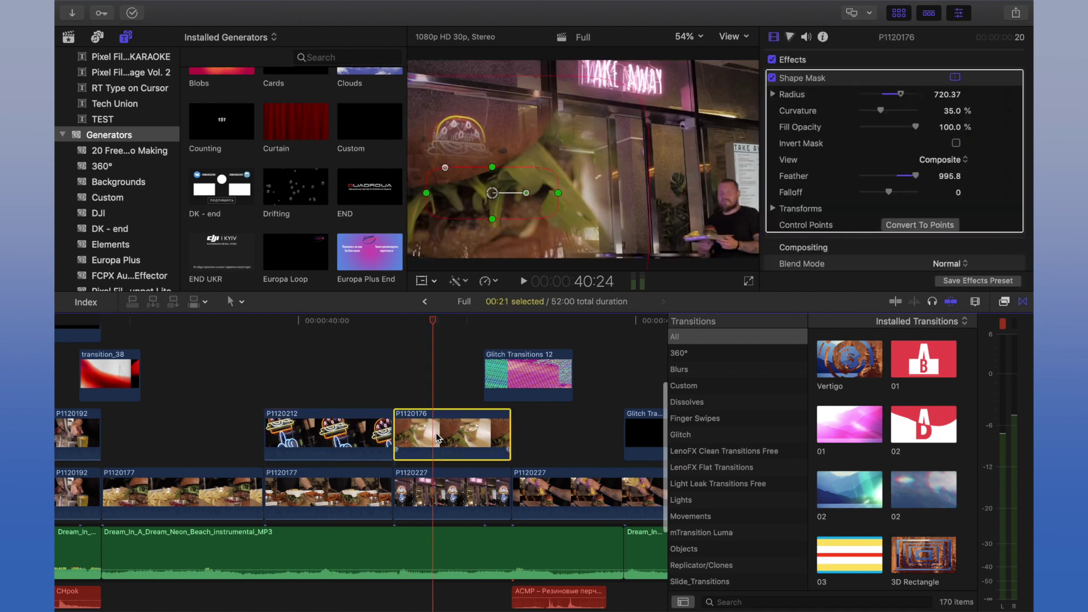
{"action": "left_click", "coordinate": [772, 78]}
{"action": "left_click", "coordinate": [772, 77]}
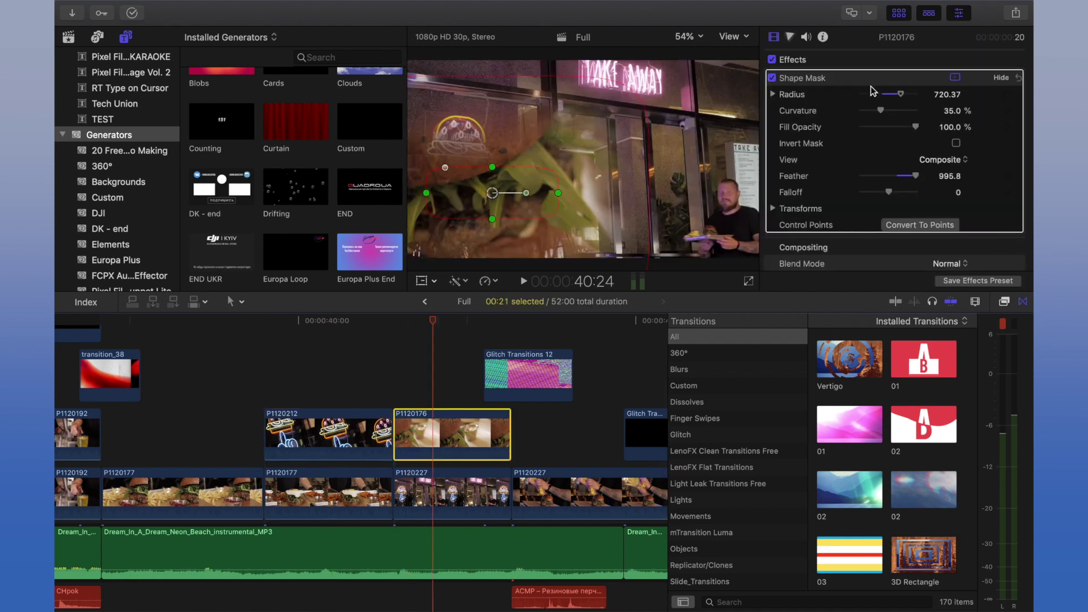
{"action": "scroll", "coordinate": [776, 97], "scroll_direction": "down", "scroll_amount": 3}
{"action": "scroll", "coordinate": [776, 102], "scroll_direction": "up", "scroll_amount": 3}
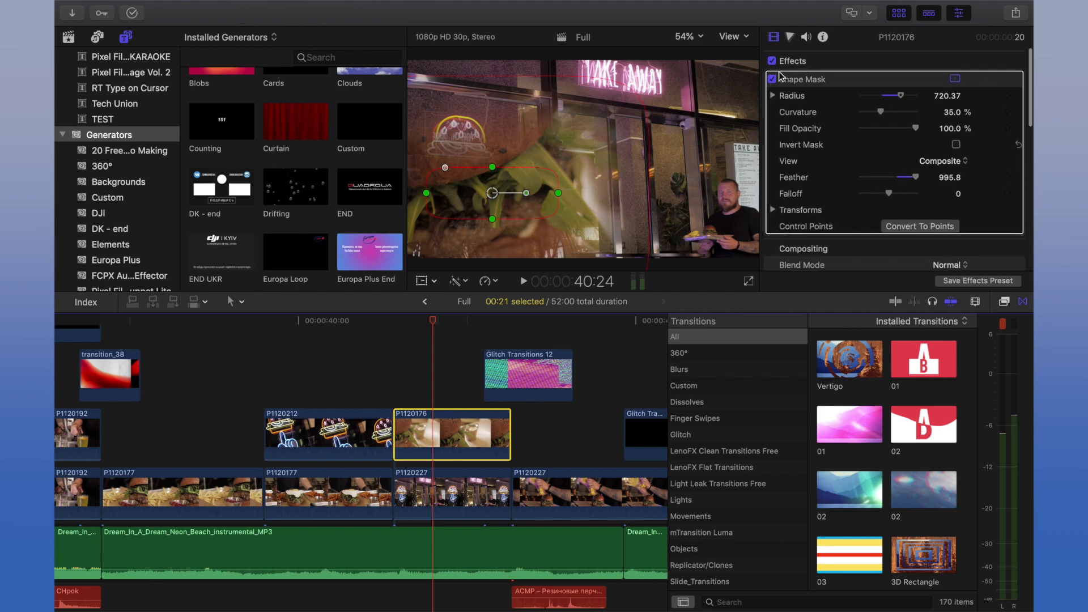
{"action": "left_click", "coordinate": [772, 78]}
{"action": "left_click", "coordinate": [772, 77]}
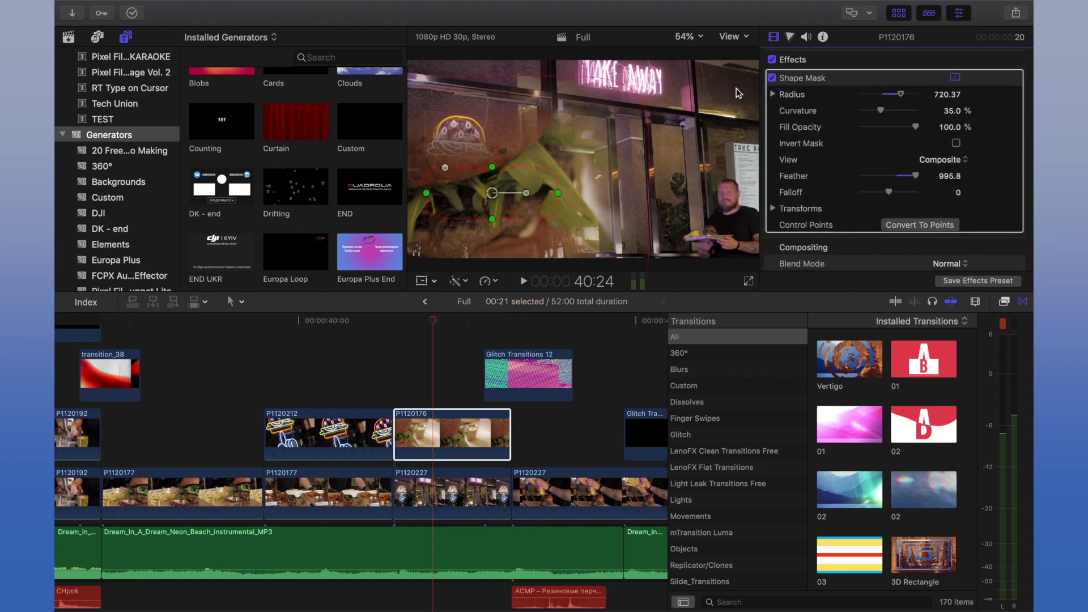
{"action": "left_click", "coordinate": [772, 77]}
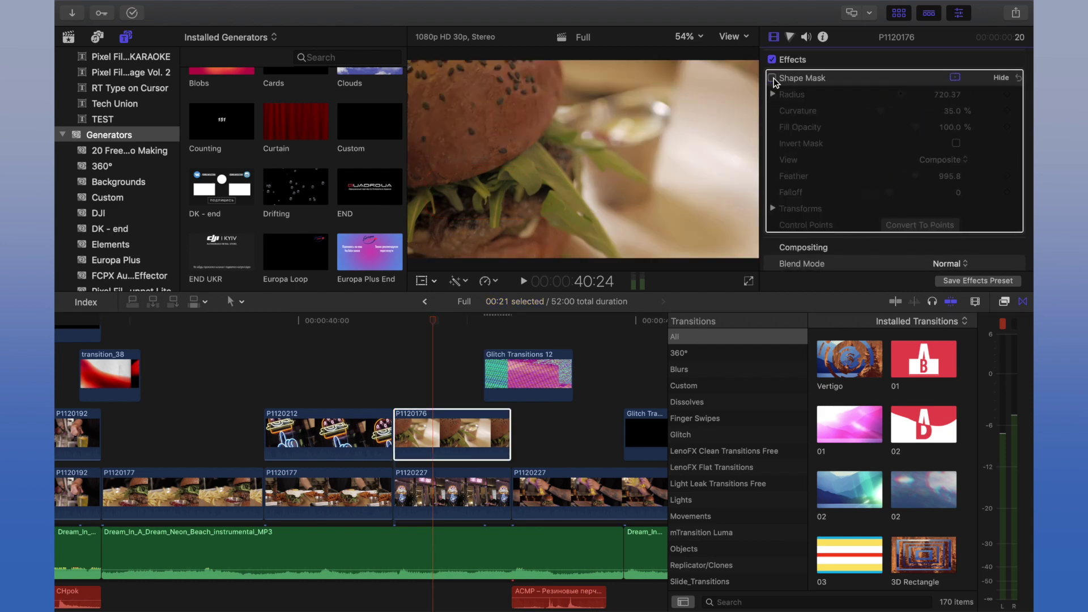
{"action": "left_click", "coordinate": [772, 78]}
{"action": "scroll", "coordinate": [431, 385], "scroll_direction": "right", "scroll_amount": 5}
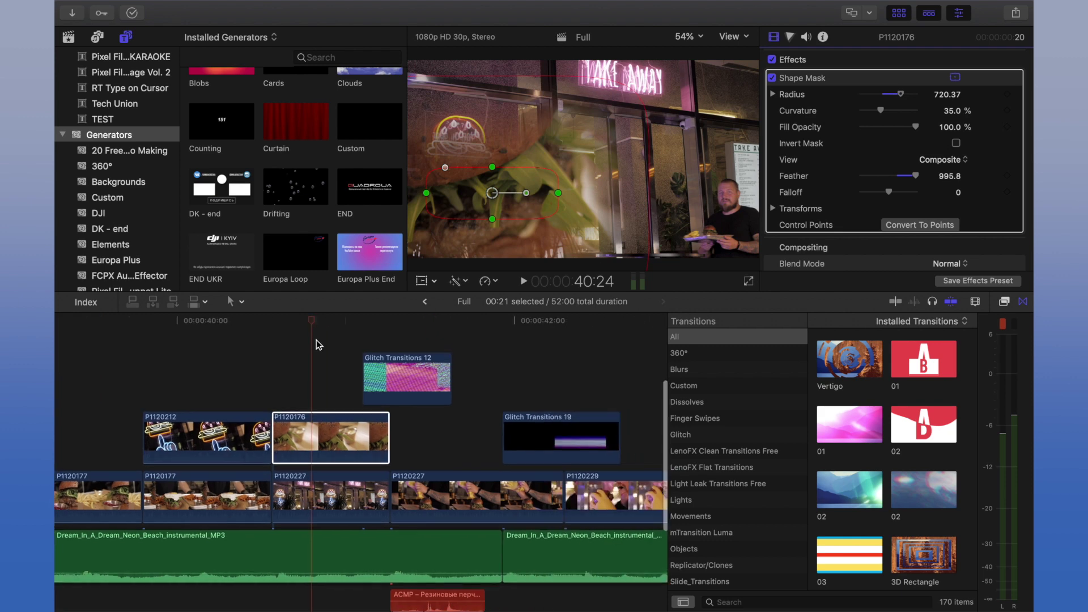
{"action": "left_click", "coordinate": [397, 323]}
{"action": "left_click_drag", "start_coordinate": [400, 326], "coordinate": [603, 335]}
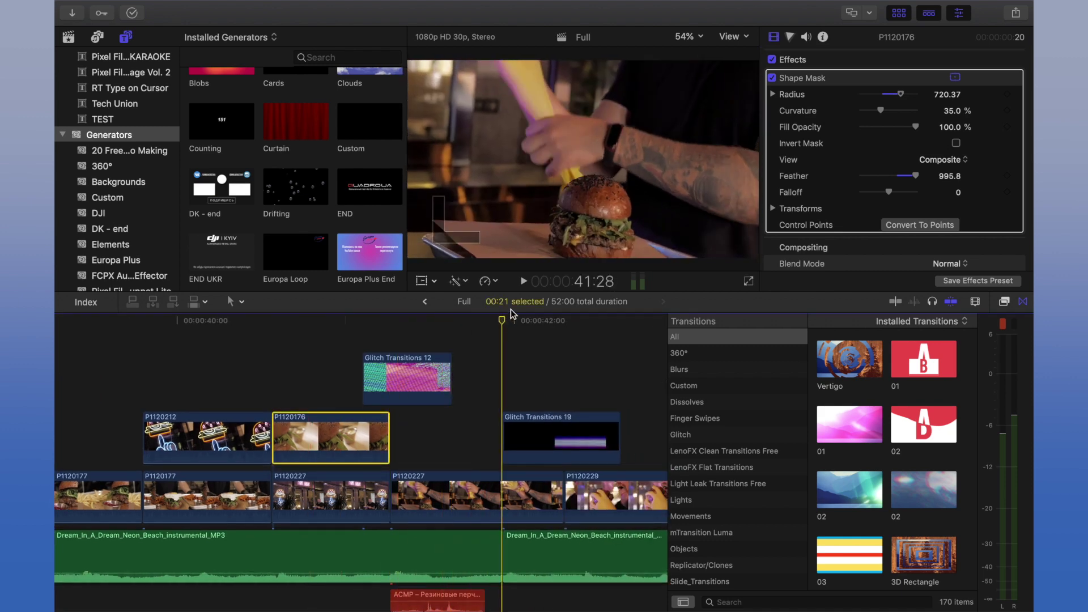
{"action": "scroll", "coordinate": [503, 348], "scroll_direction": "right", "scroll_amount": 8}
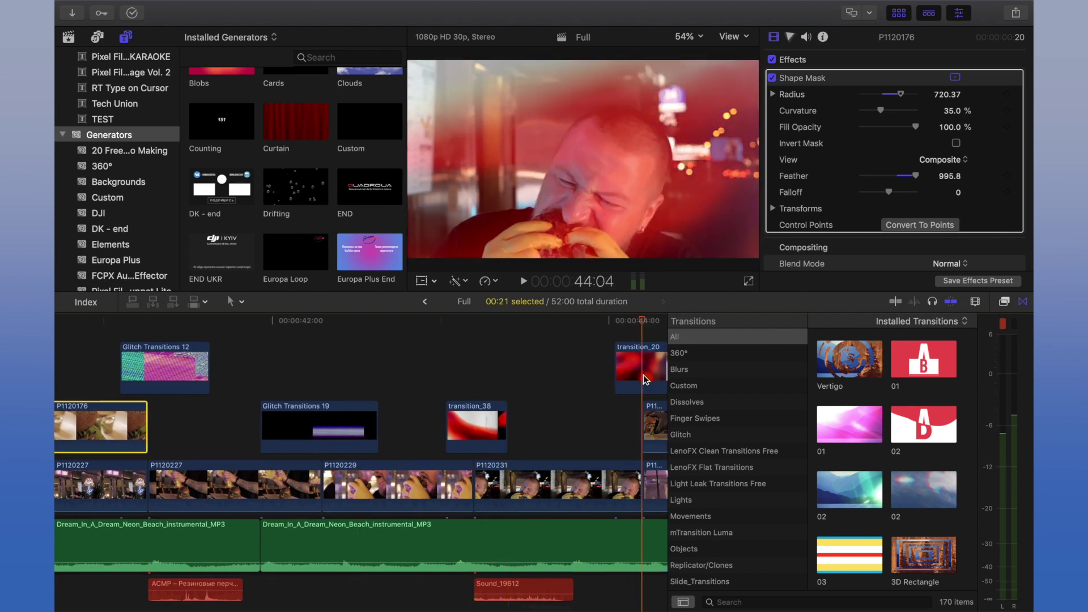
{"action": "left_click_drag", "start_coordinate": [427, 326], "coordinate": [643, 326]}
{"action": "scroll", "coordinate": [535, 343], "scroll_direction": "right", "scroll_amount": 8}
{"action": "left_click", "coordinate": [411, 339]}
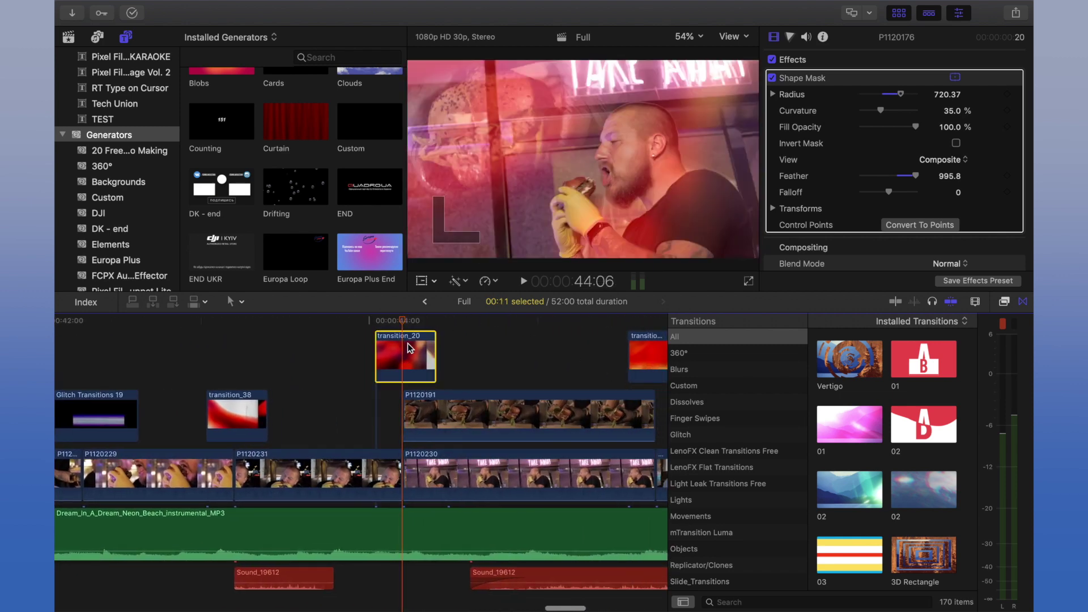
{"action": "left_click", "coordinate": [422, 435]}
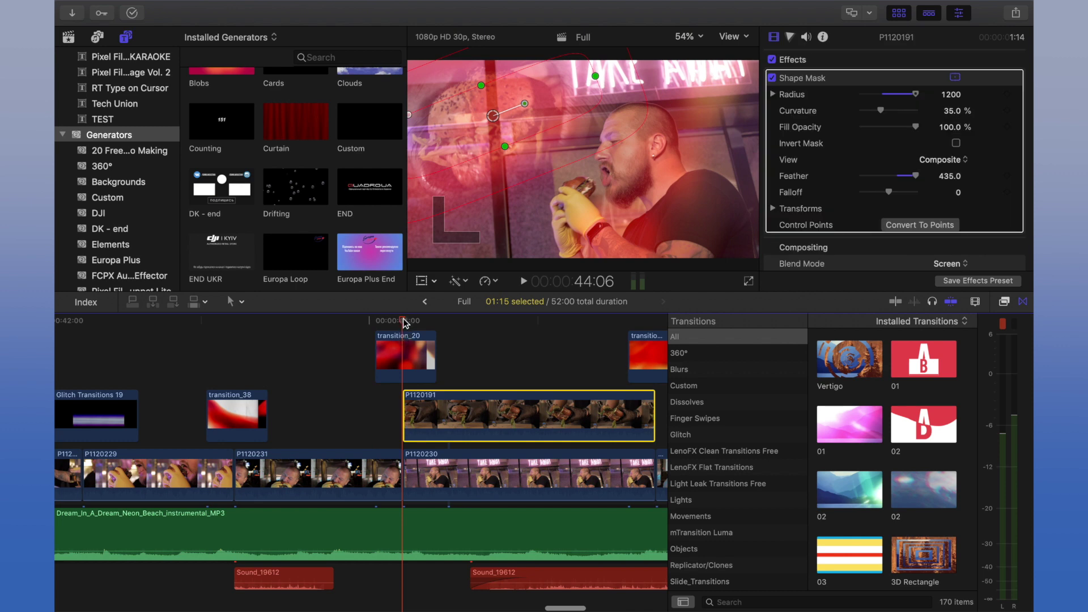
{"action": "left_click", "coordinate": [569, 322]}
{"action": "scroll", "coordinate": [580, 328], "scroll_direction": "right", "scroll_amount": 7}
{"action": "scroll", "coordinate": [579, 328], "scroll_direction": "right", "scroll_amount": 5}
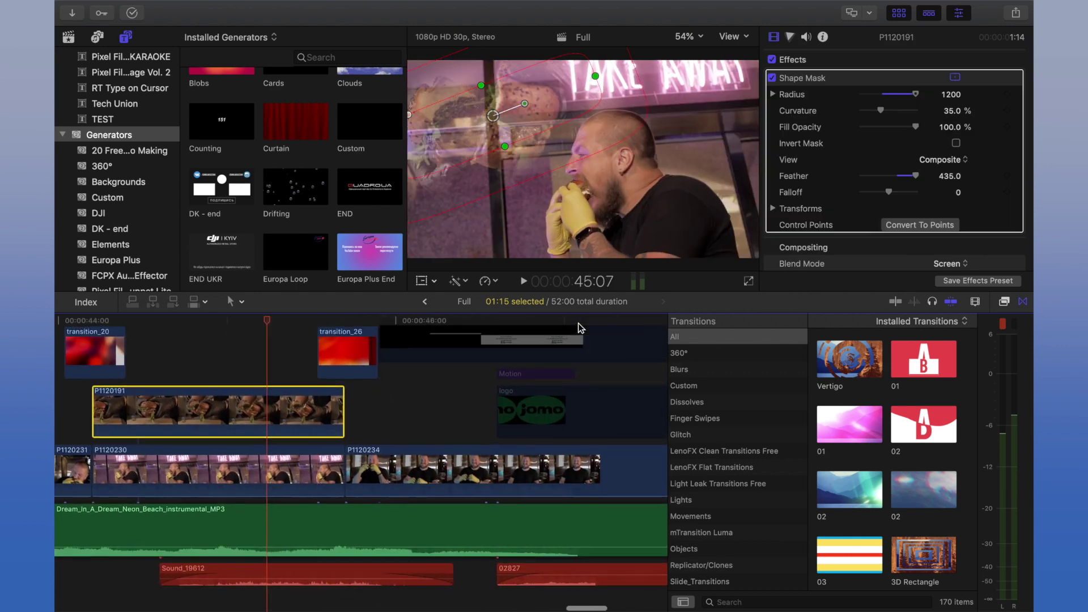
{"action": "left_click_drag", "start_coordinate": [248, 330], "coordinate": [450, 336]}
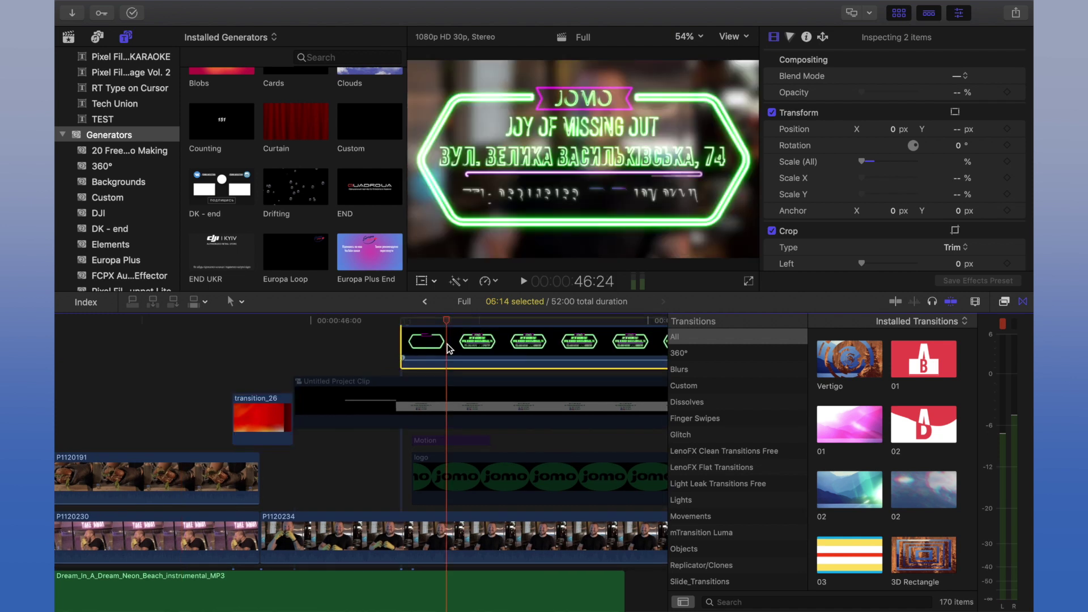
{"action": "left_click", "coordinate": [445, 400]}
{"action": "left_click", "coordinate": [448, 439]}
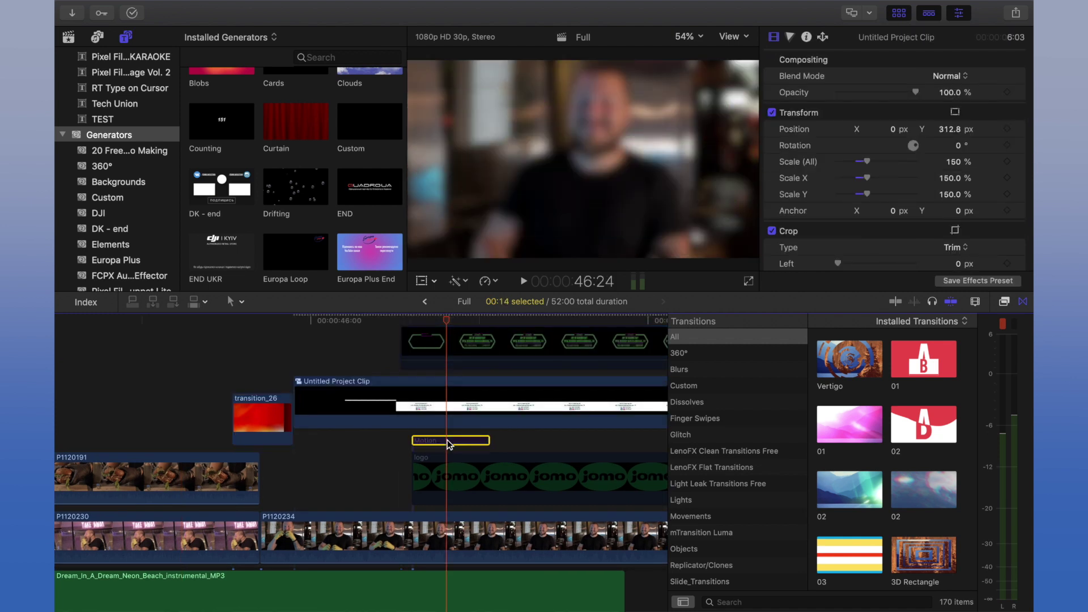
{"action": "left_click", "coordinate": [491, 322]}
{"action": "left_click_drag", "start_coordinate": [491, 322], "coordinate": [461, 339]}
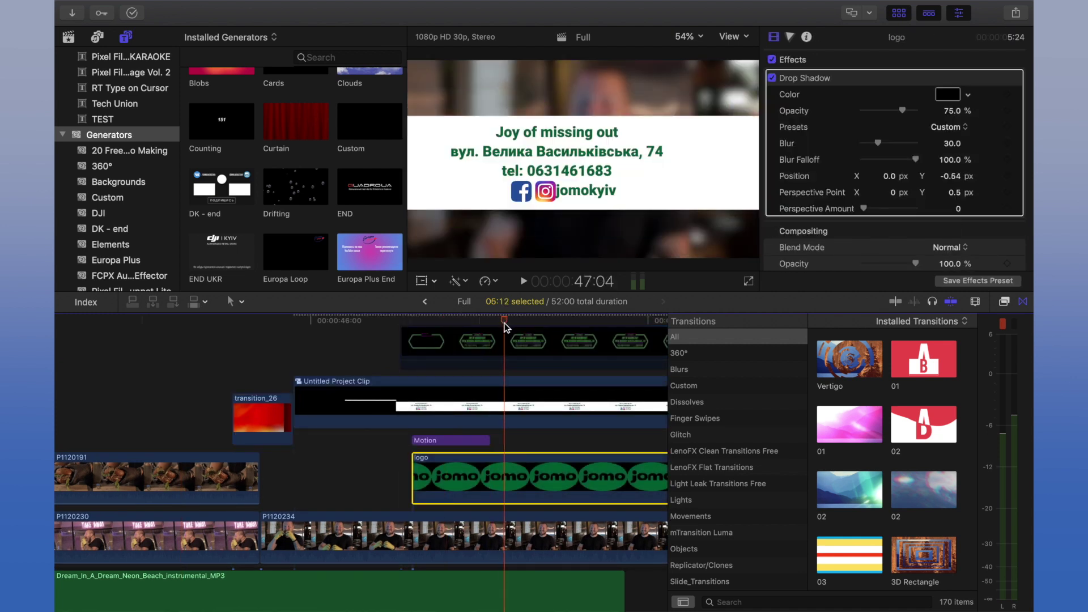
{"action": "left_click", "coordinate": [462, 392]}
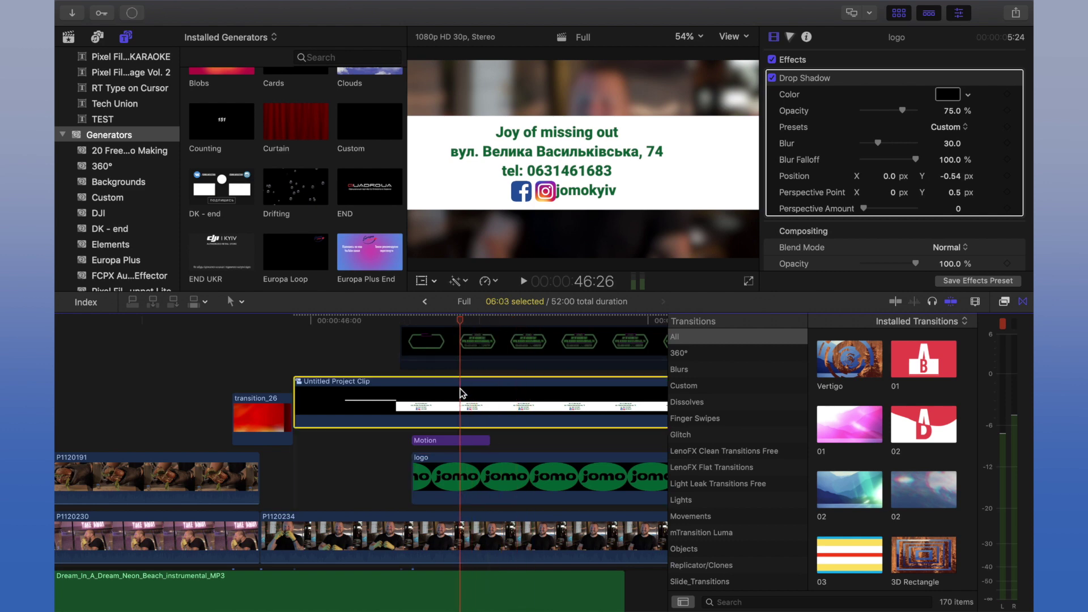
{"action": "left_click", "coordinate": [483, 341]}
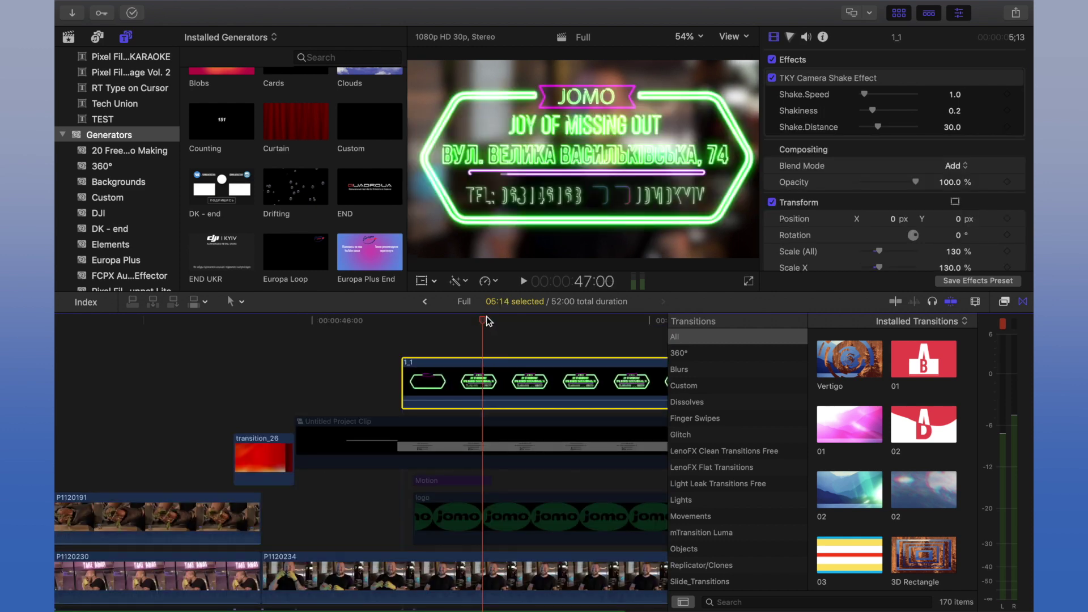
{"action": "left_click", "coordinate": [488, 322]}
{"action": "left_click_drag", "start_coordinate": [488, 322], "coordinate": [598, 333]}
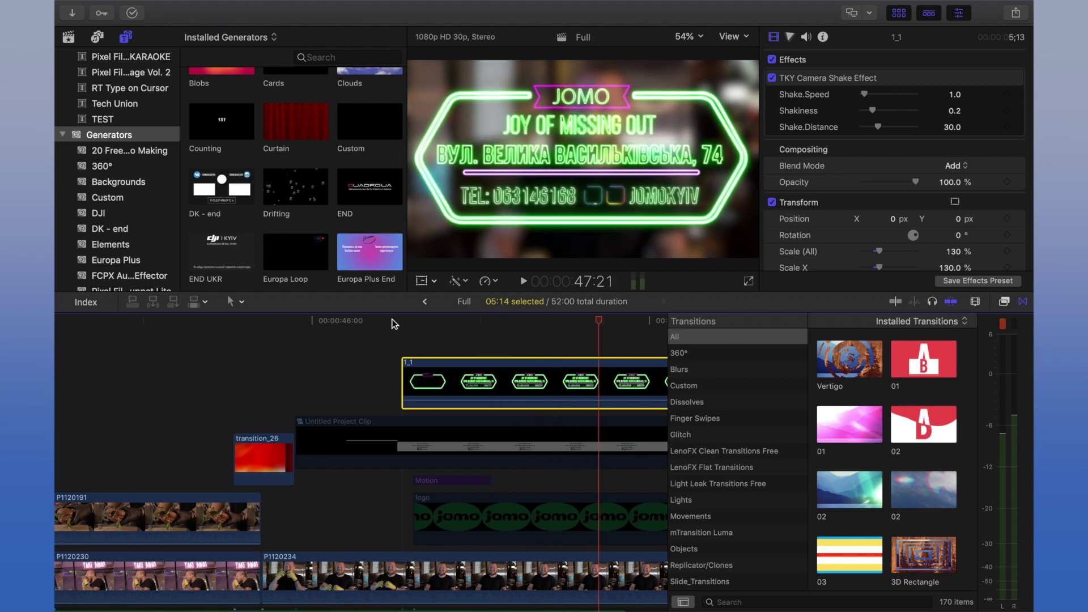
{"action": "scroll", "coordinate": [394, 324], "scroll_direction": "down", "scroll_amount": 5}
{"action": "scroll", "coordinate": [394, 324], "scroll_direction": "right", "scroll_amount": 10}
{"action": "scroll", "coordinate": [394, 324], "scroll_direction": "down", "scroll_amount": 2}
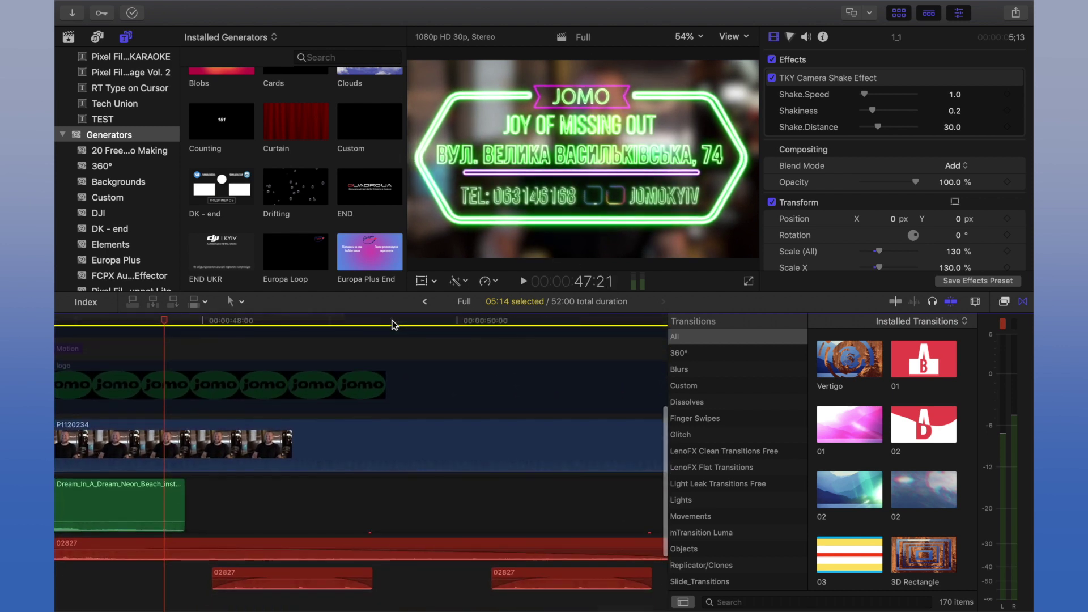
{"action": "scroll", "coordinate": [375, 379], "scroll_direction": "up", "scroll_amount": 3}
{"action": "key", "text": "super+minus"}
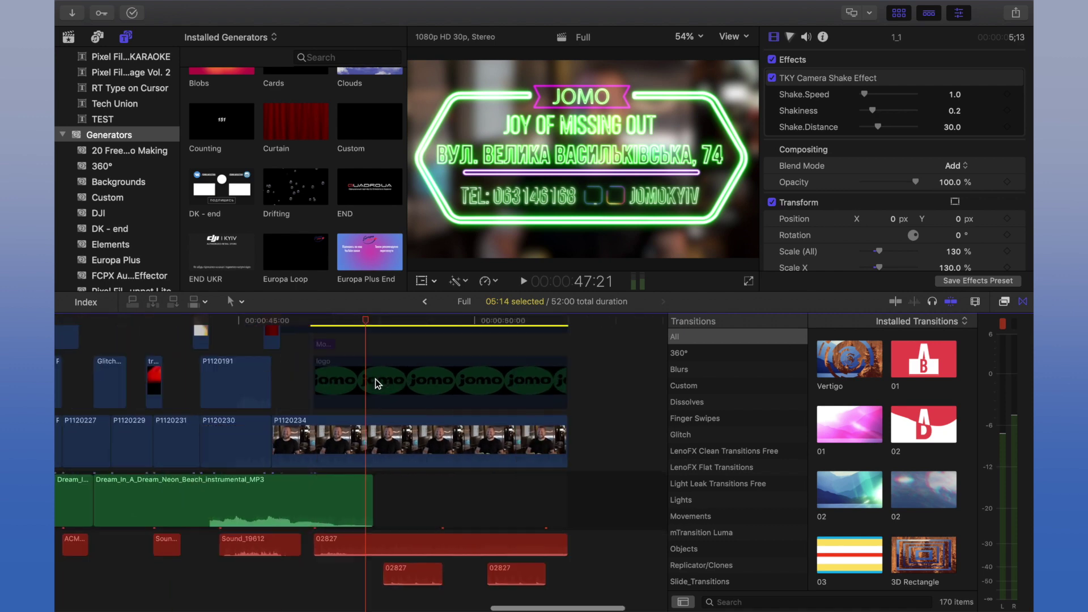
{"action": "scroll", "coordinate": [375, 379], "scroll_direction": "up", "scroll_amount": 3}
{"action": "key", "text": "super+minus"}
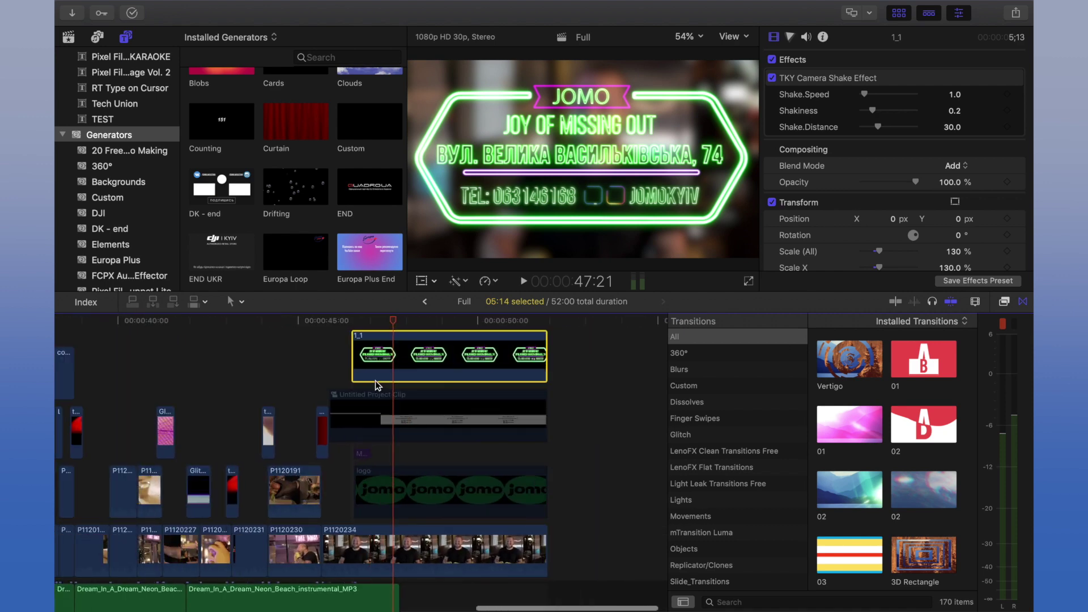
{"action": "key", "text": "super+minus"}
{"action": "scroll", "coordinate": [375, 380], "scroll_direction": "left", "scroll_amount": 10}
{"action": "scroll", "coordinate": [375, 379], "scroll_direction": "down", "scroll_amount": 5}
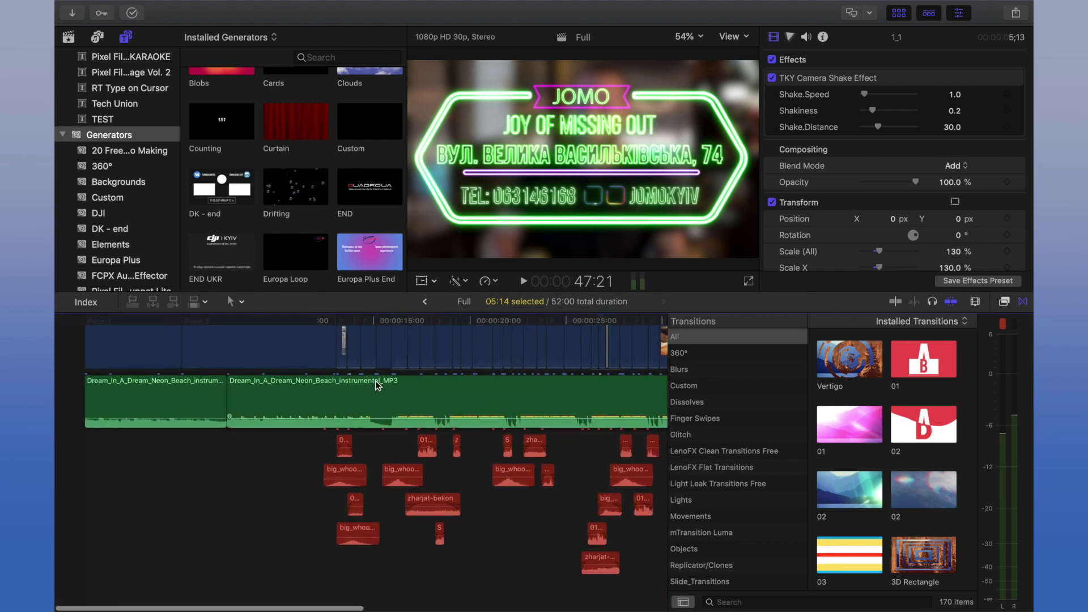
{"action": "scroll", "coordinate": [376, 380], "scroll_direction": "up", "scroll_amount": 3}
{"action": "scroll", "coordinate": [339, 420], "scroll_direction": "right", "scroll_amount": 5}
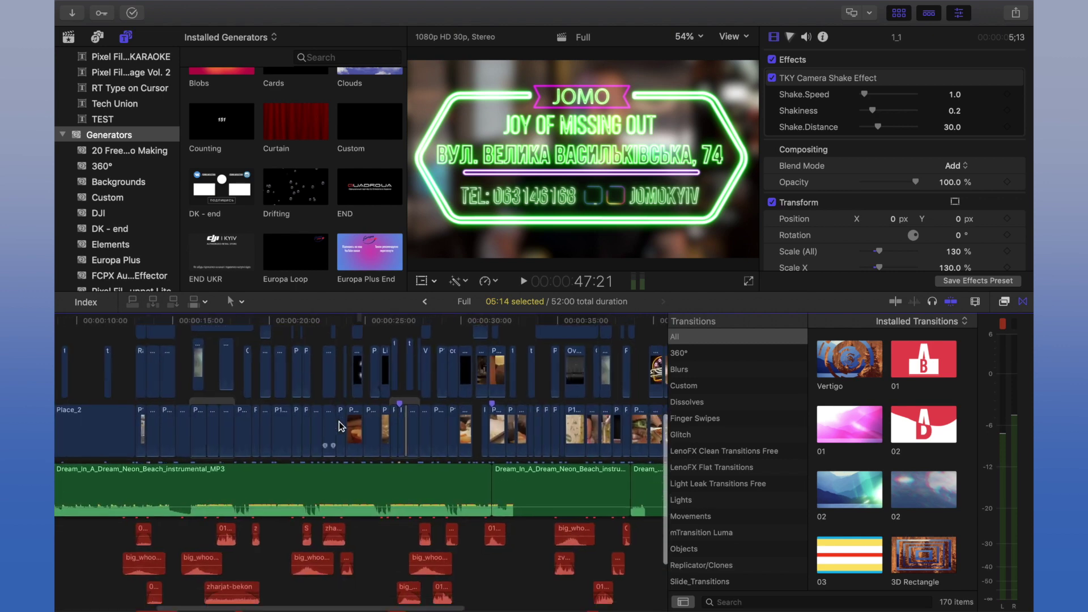
{"action": "scroll", "coordinate": [339, 421], "scroll_direction": "right", "scroll_amount": 2}
{"action": "scroll", "coordinate": [547, 379], "scroll_direction": "up", "scroll_amount": 5}
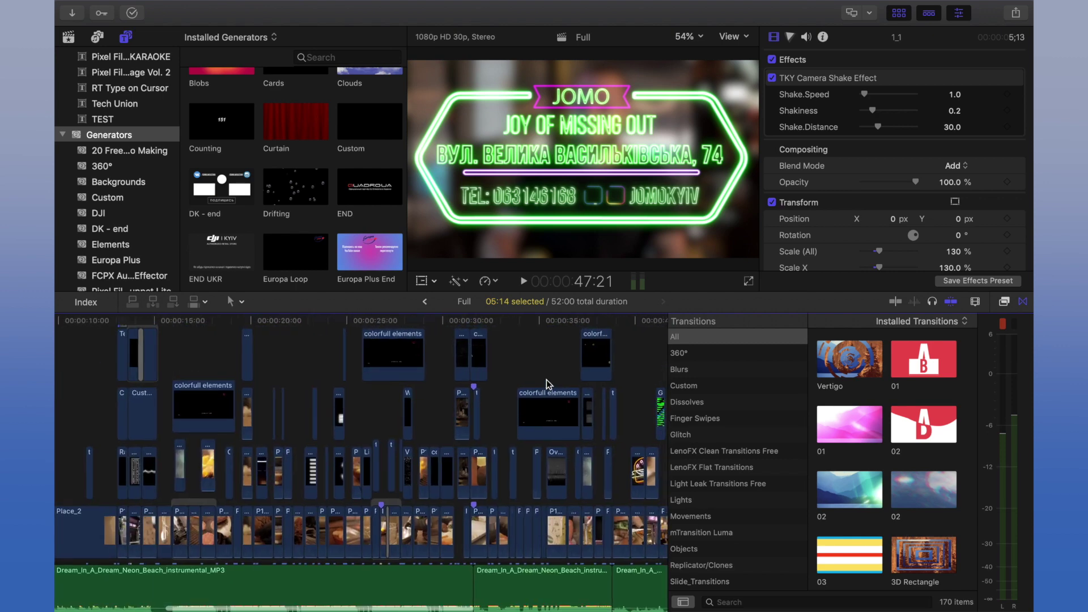
{"action": "scroll", "coordinate": [341, 397], "scroll_direction": "left", "scroll_amount": 10}
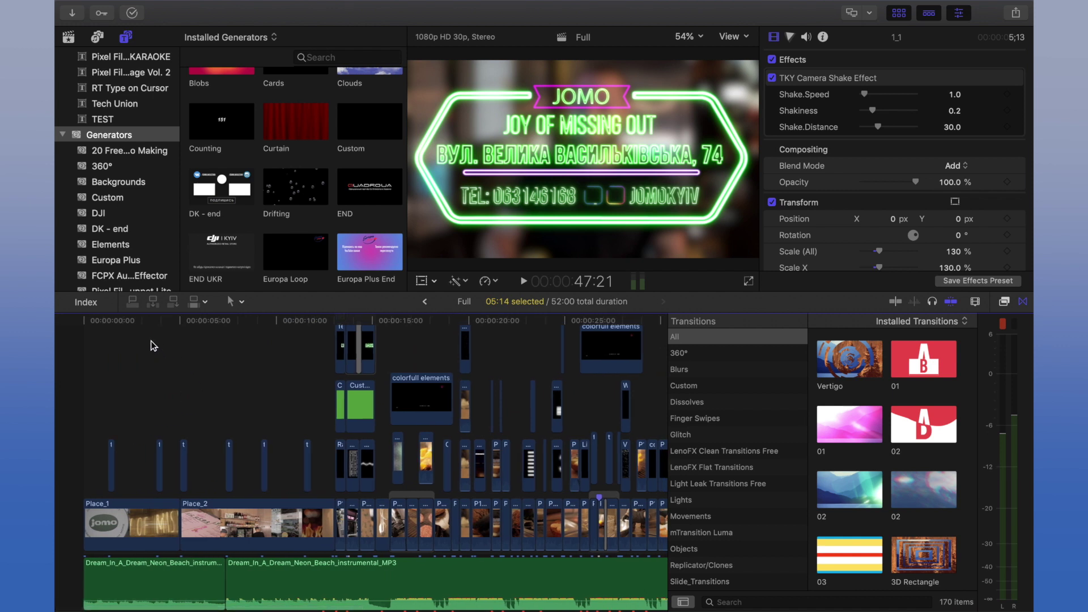
{"action": "scroll", "coordinate": [425, 394], "scroll_direction": "right", "scroll_amount": 5}
{"action": "scroll", "coordinate": [424, 394], "scroll_direction": "up", "scroll_amount": 2}
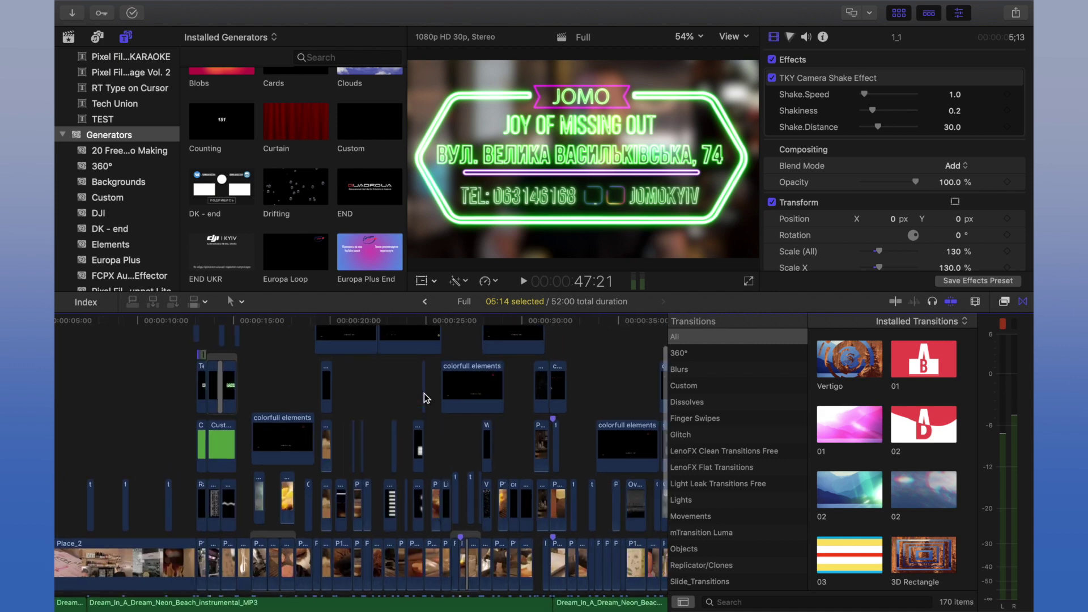
{"action": "scroll", "coordinate": [322, 357], "scroll_direction": "up", "scroll_amount": 2}
{"action": "scroll", "coordinate": [325, 359], "scroll_direction": "right", "scroll_amount": 5}
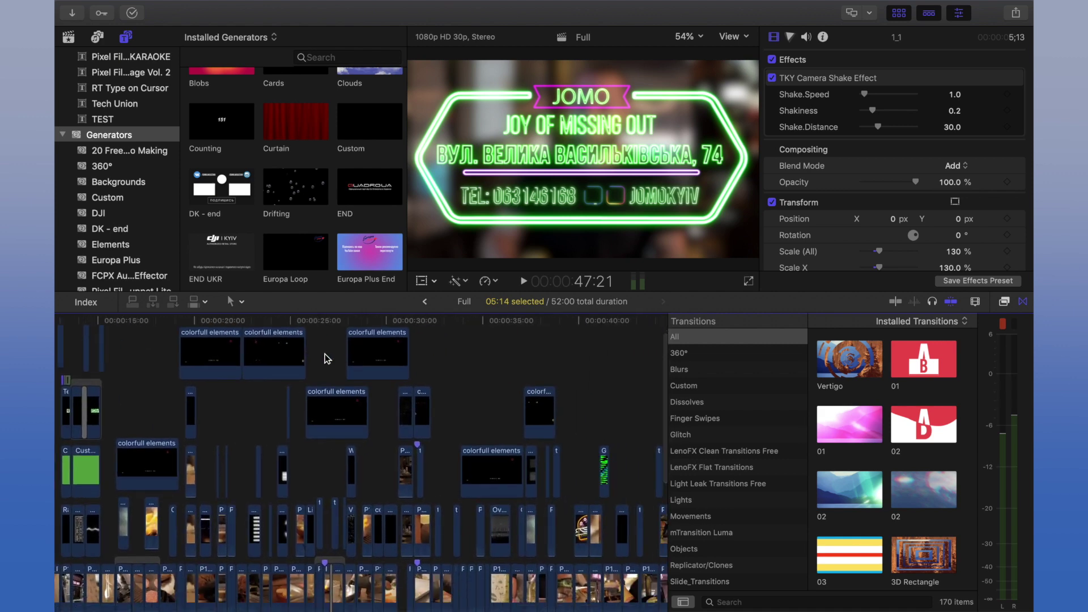
{"action": "scroll", "coordinate": [324, 354], "scroll_direction": "up", "scroll_amount": 1}
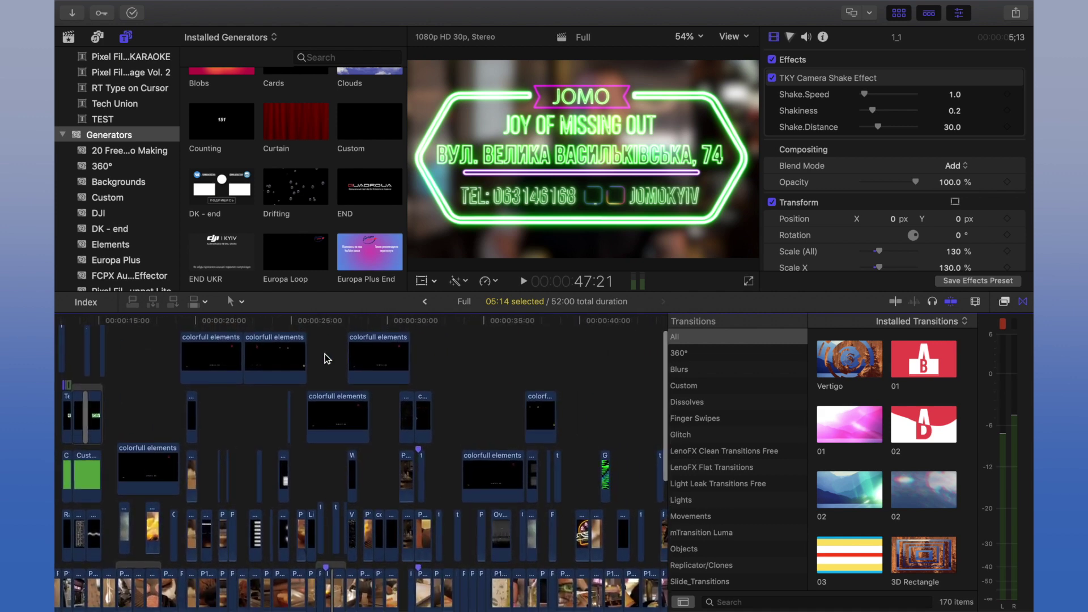